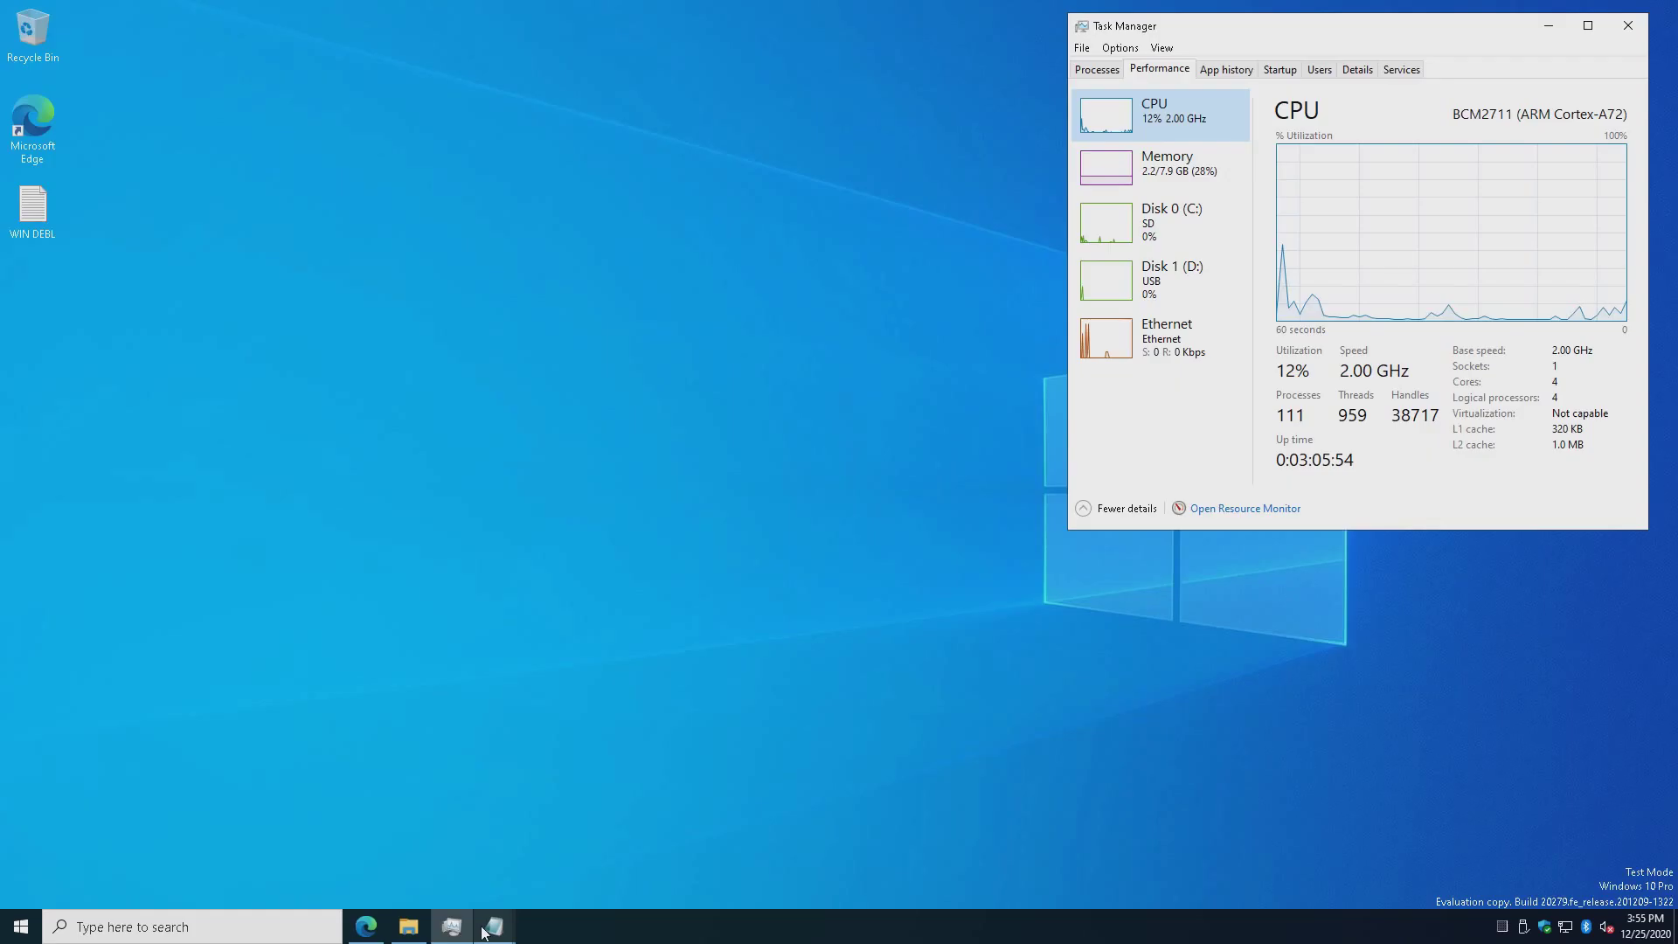
Bring up the WIN DEBL note and highlight its debloat script command
mouse_move(529, 911)
click(562, 883)
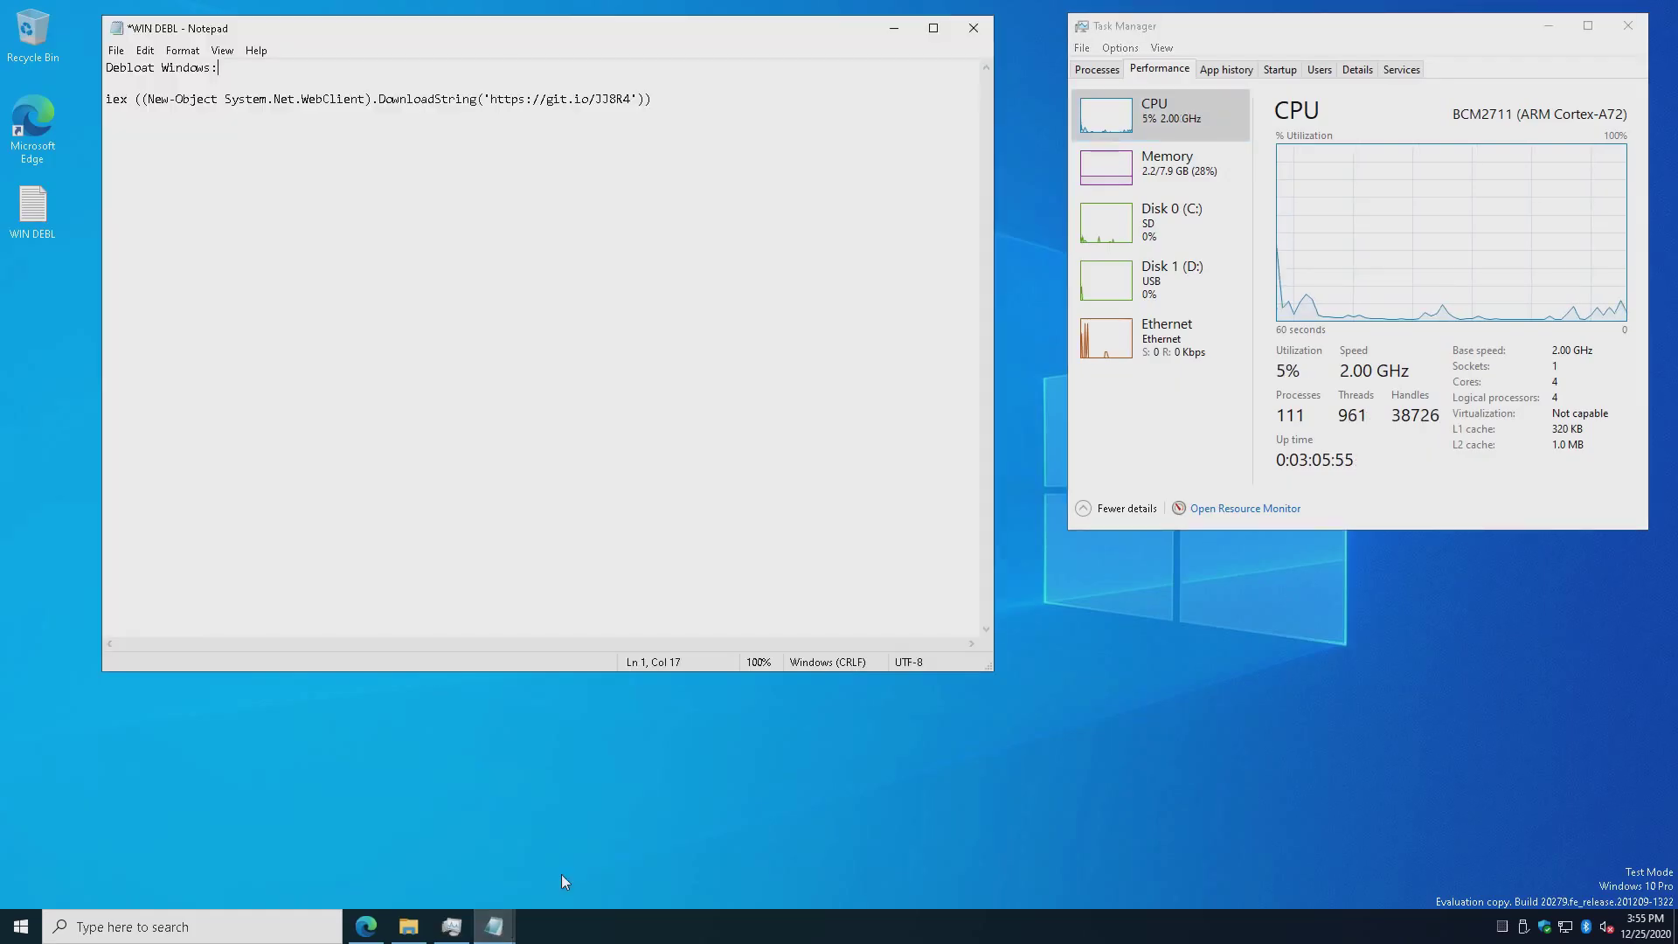
drag(690, 110, 63, 98)
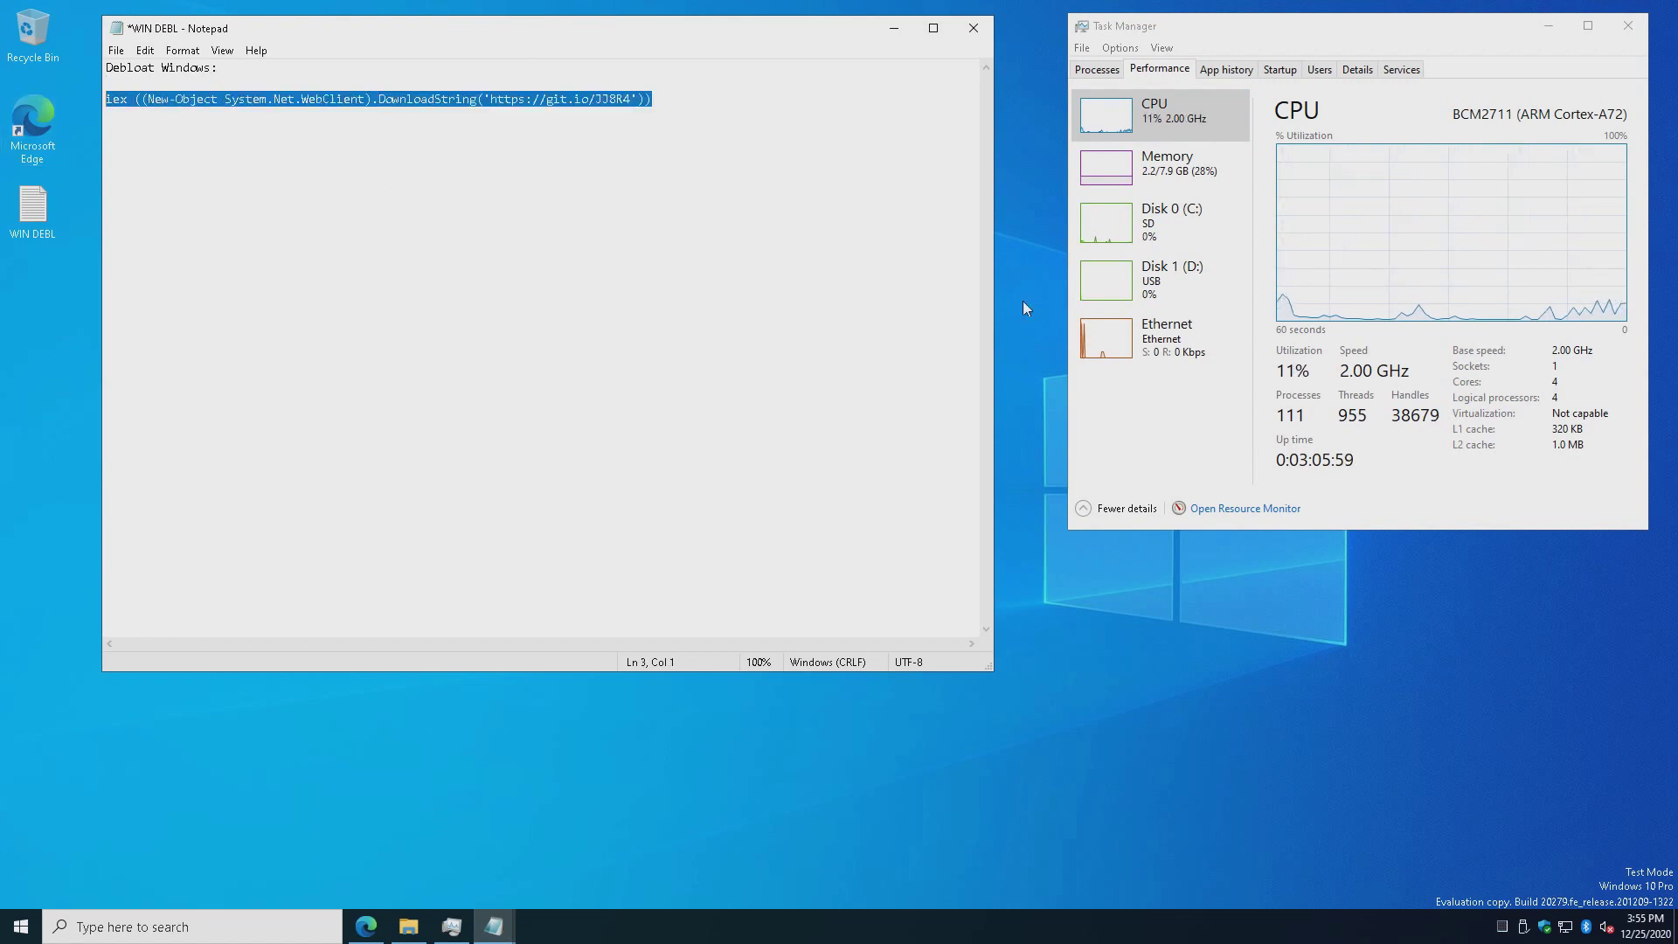
Check the CPU and memory performance graphs in Task Manager
click(1236, 125)
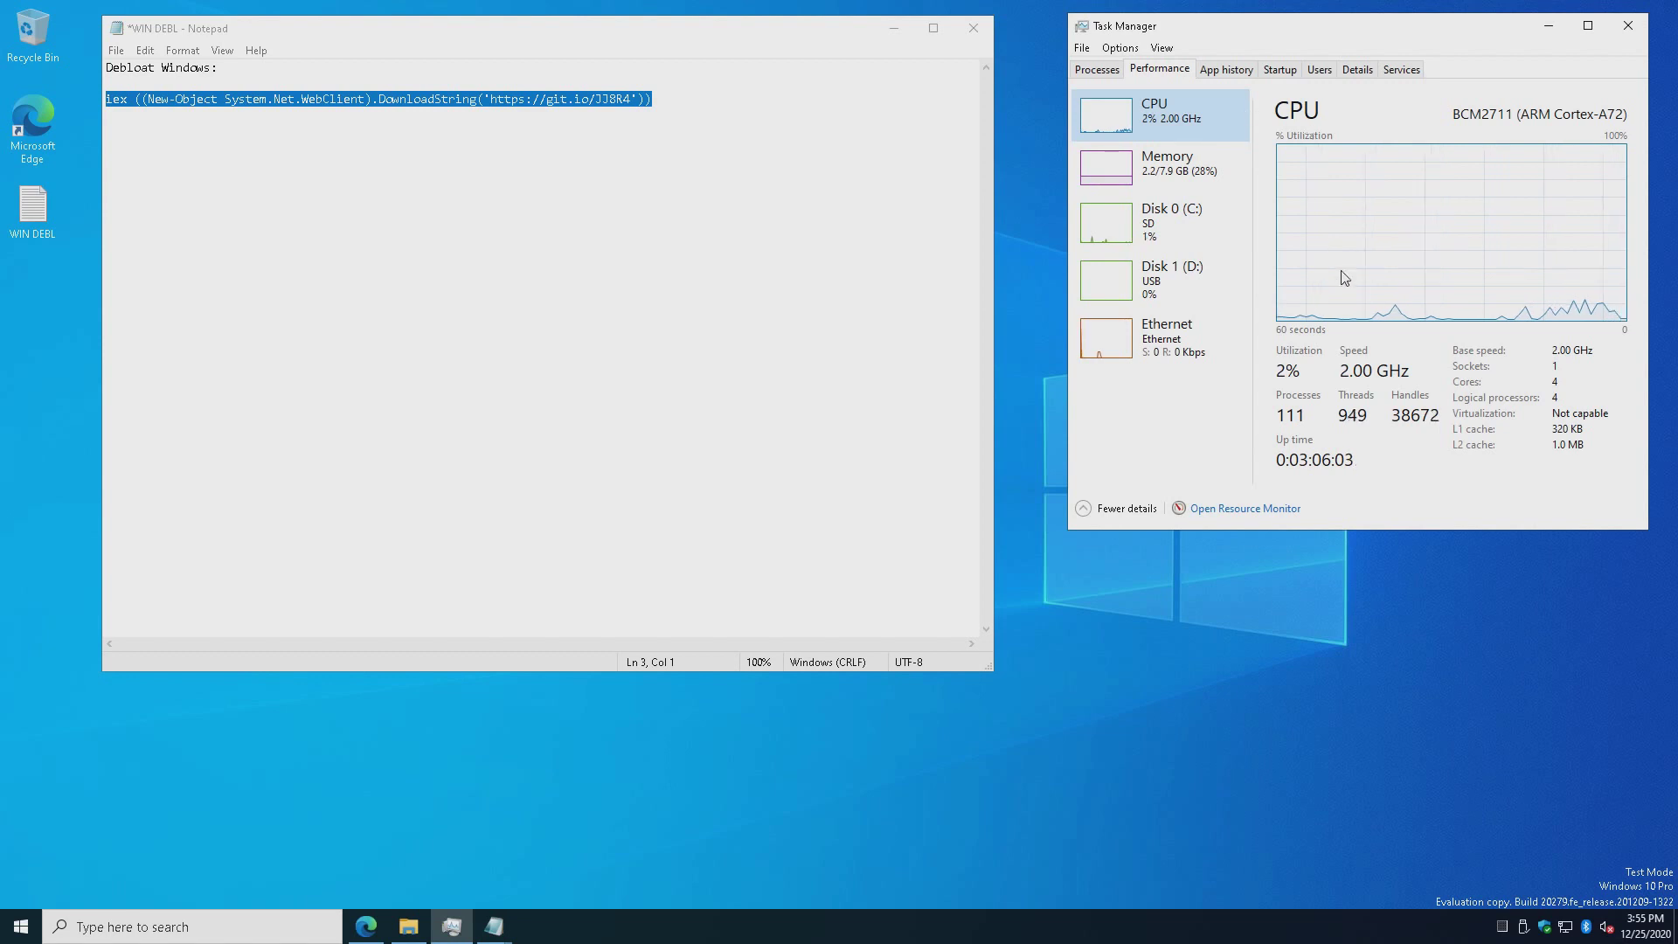
click(1197, 165)
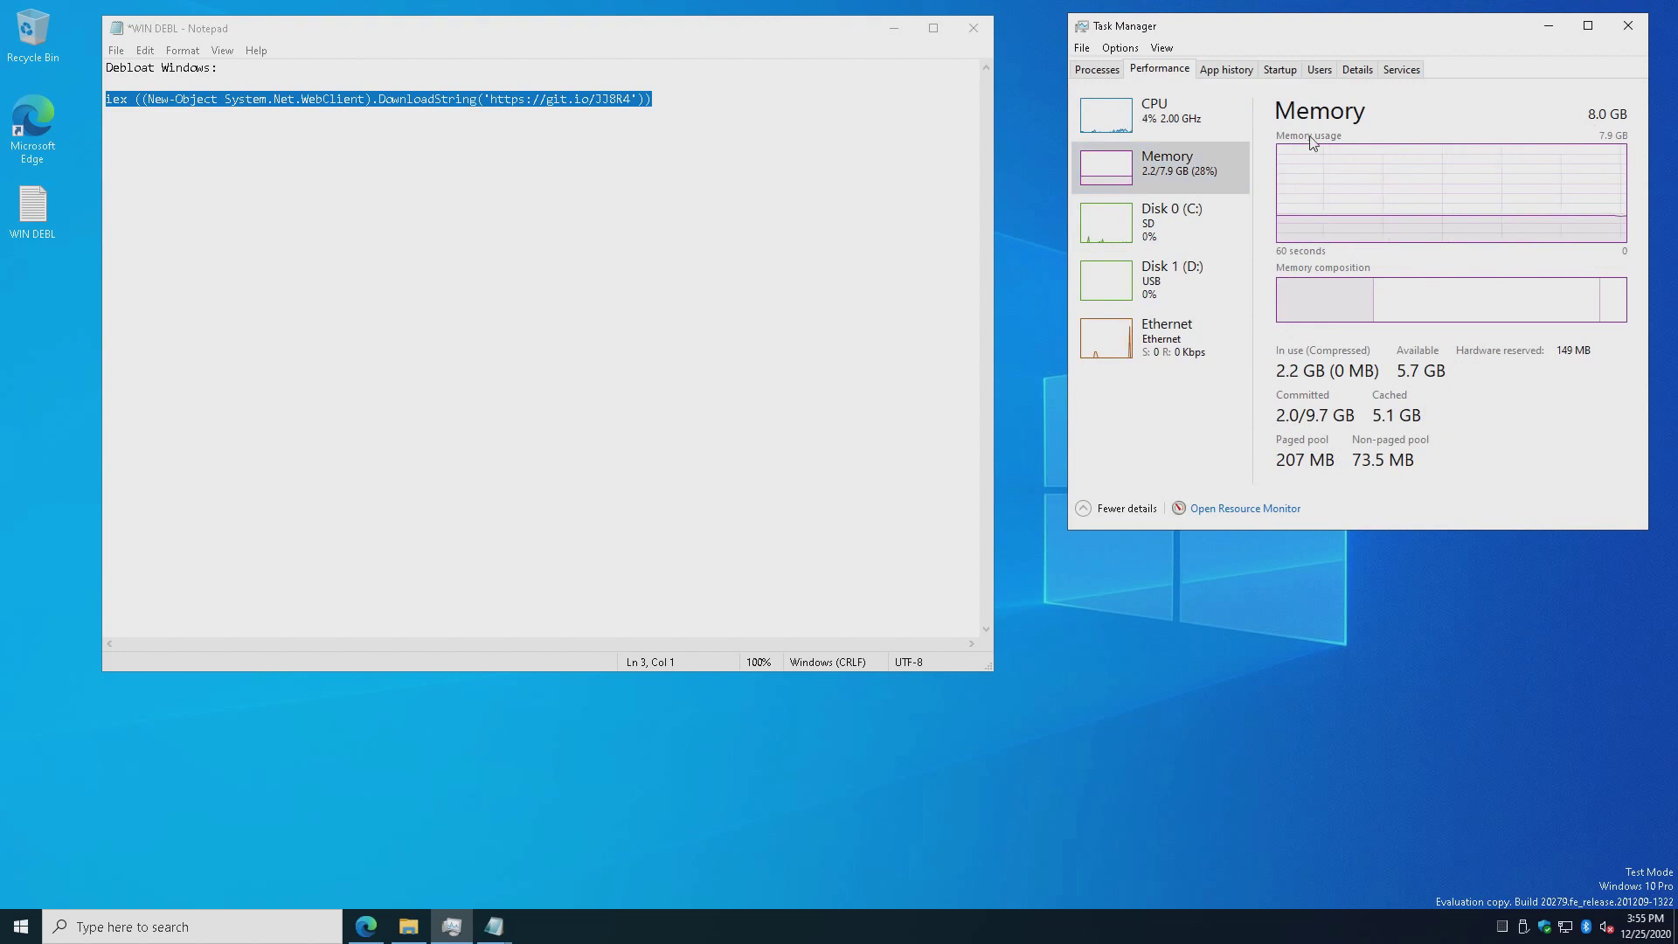
click(1204, 127)
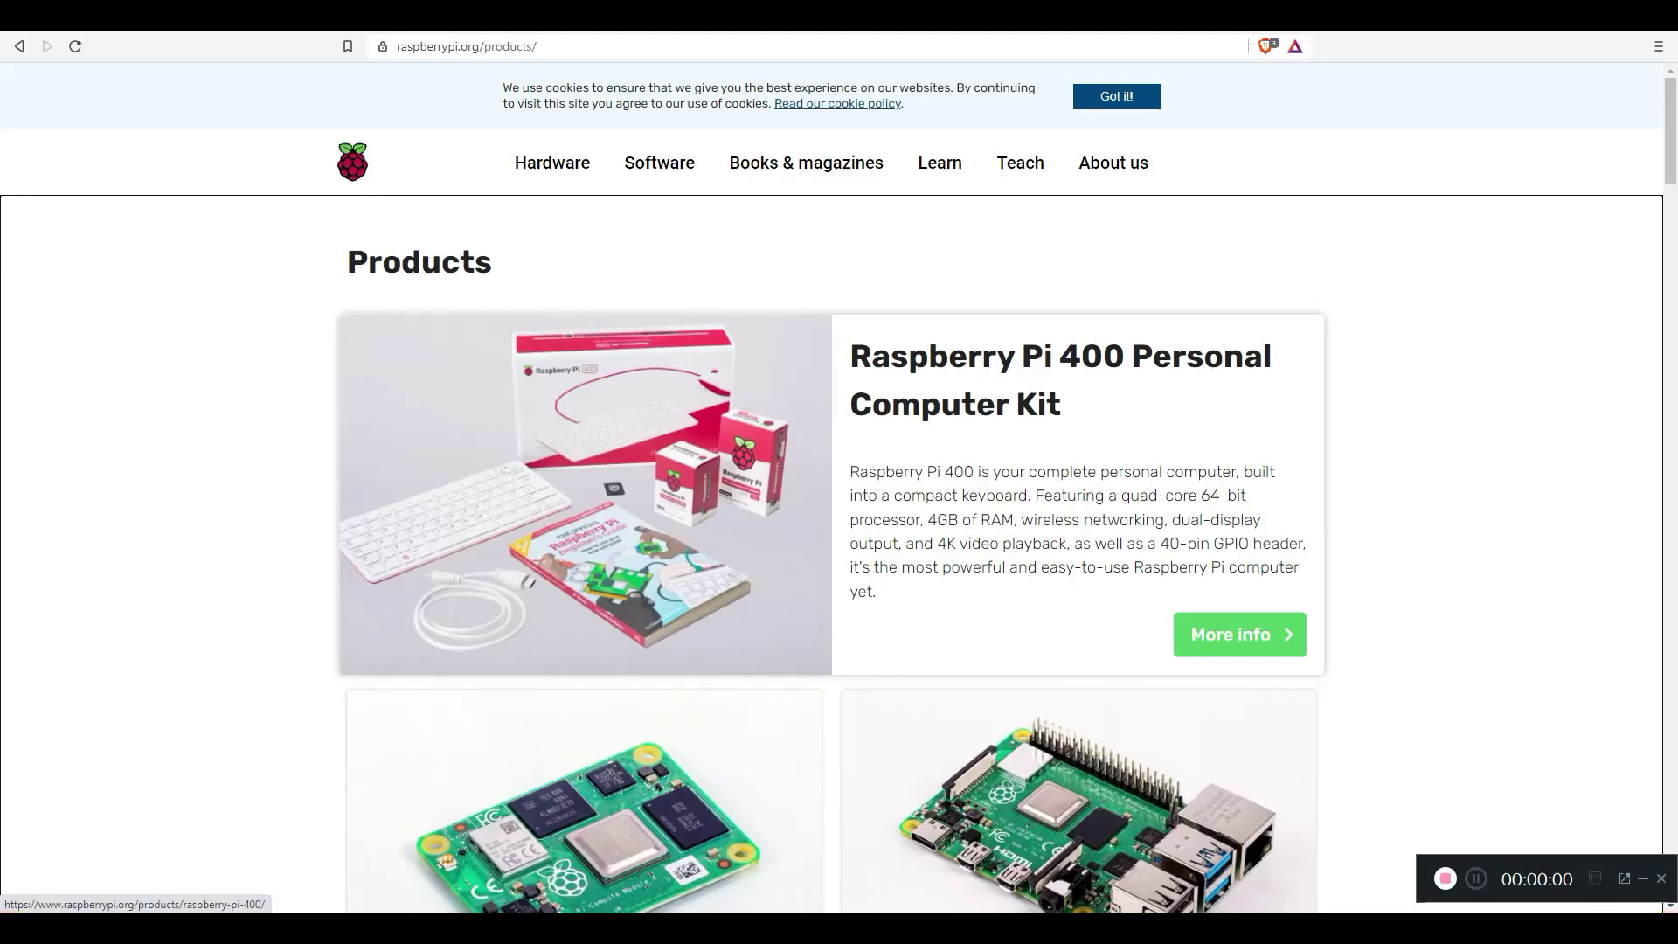
Browse the Raspberry Pi product range and examine the Raspberry Pi 4 Model B product page
scroll(839, 488, down, 2)
scroll(839, 488, down, 4)
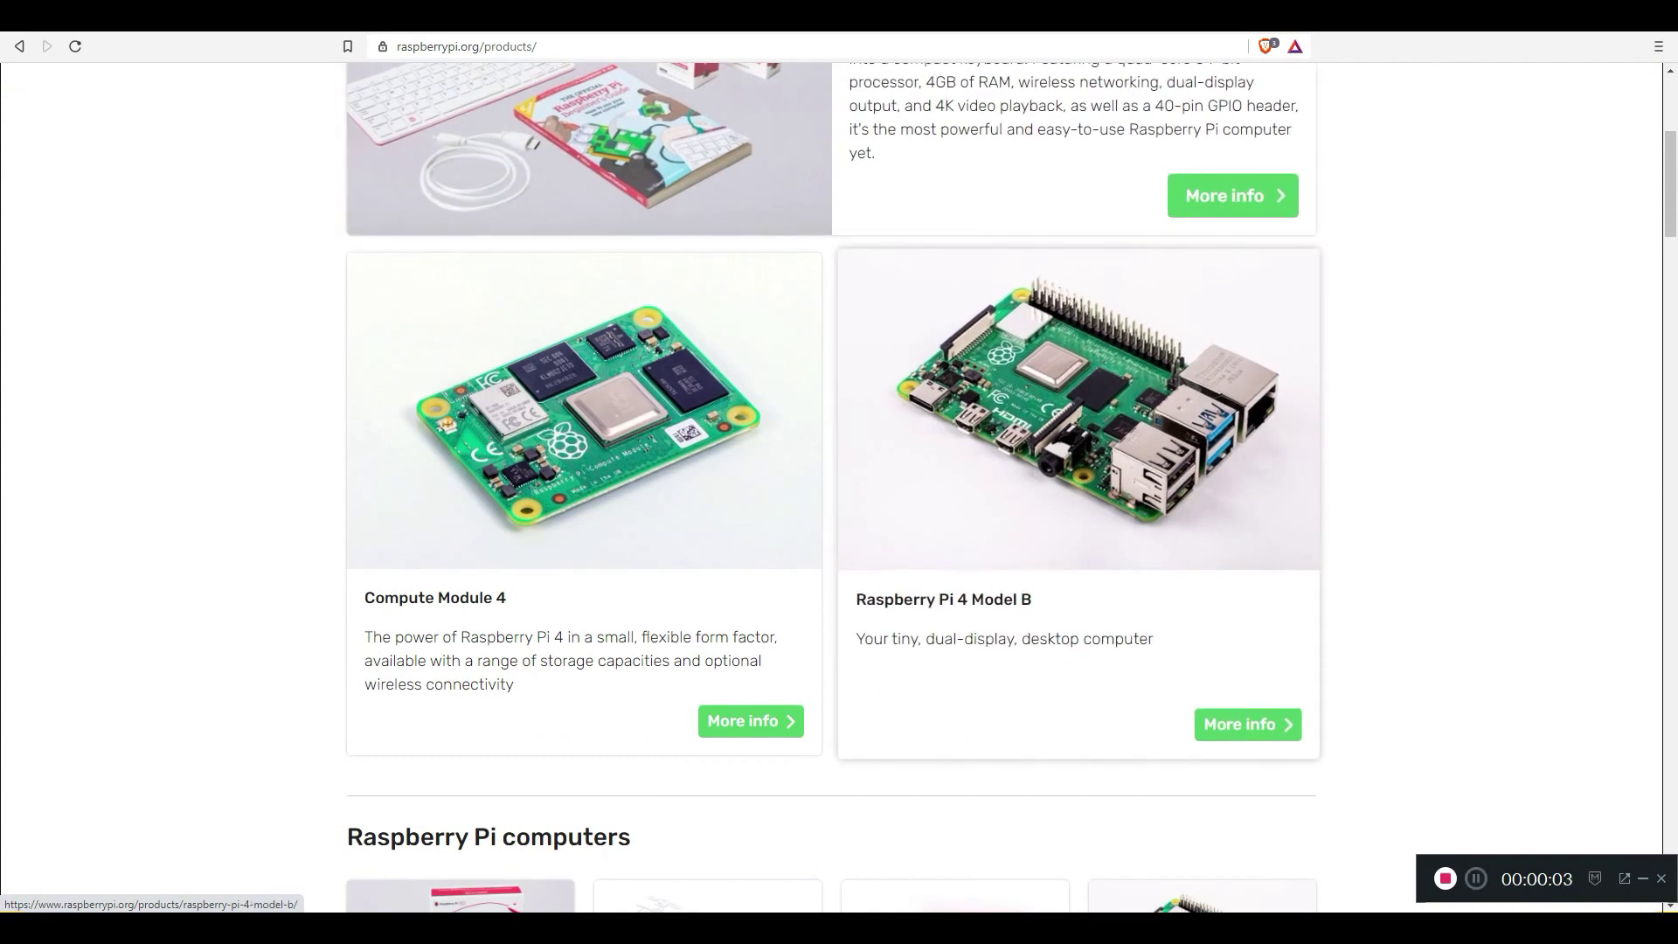
scroll(839, 488, down, 4)
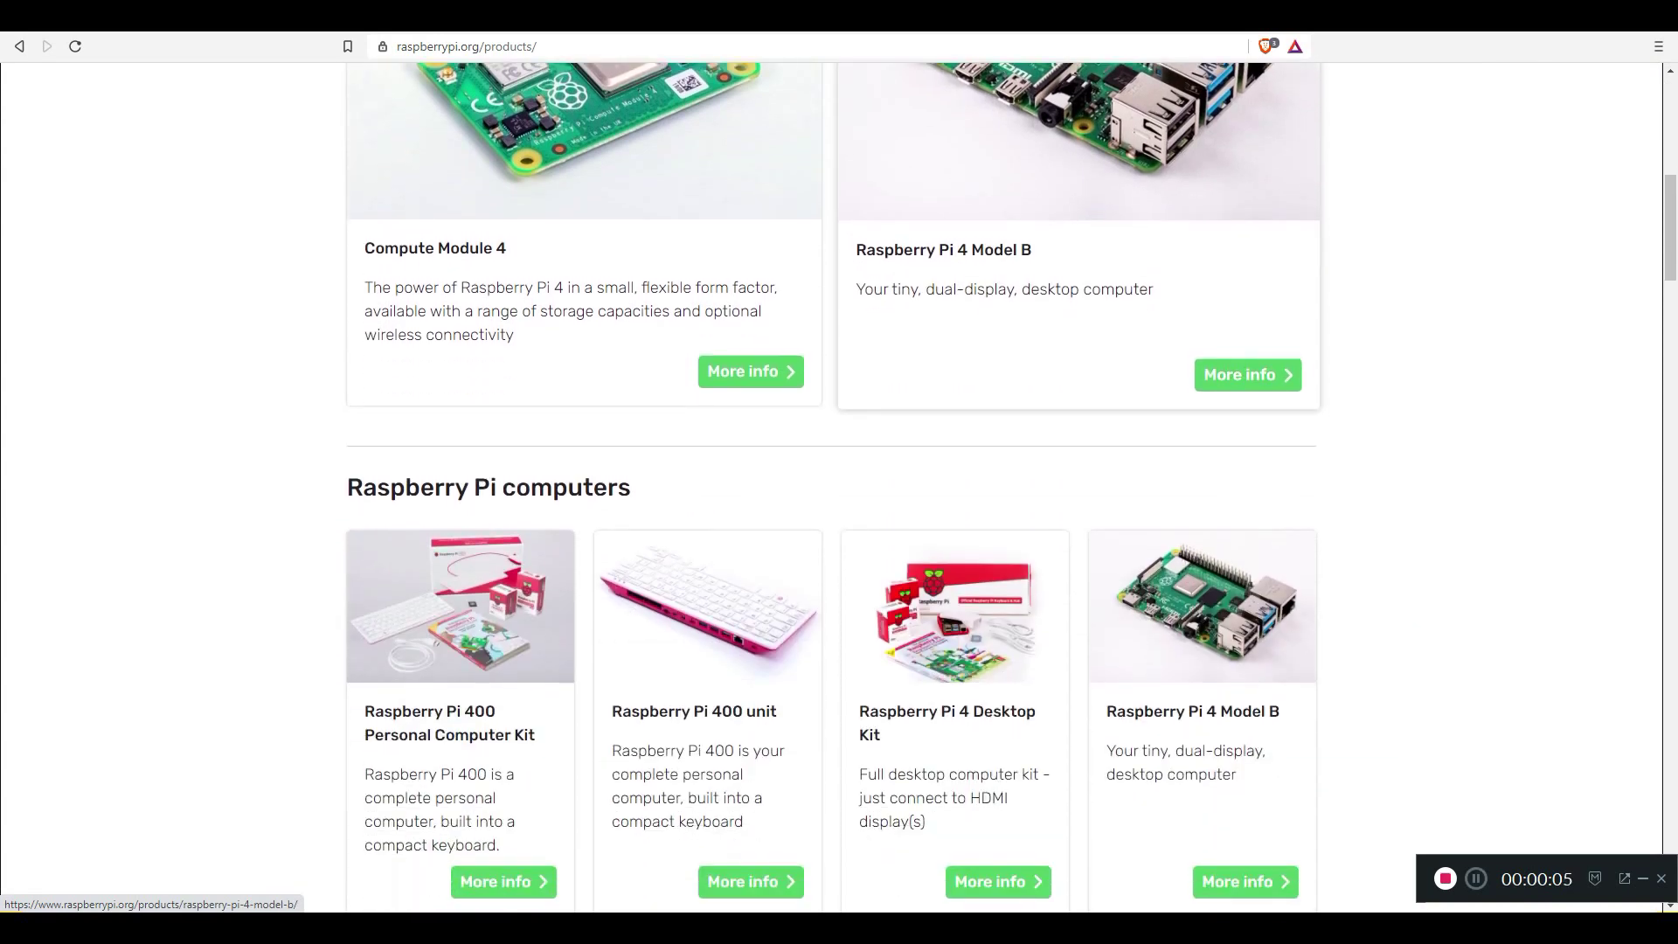
scroll(839, 488, down, 9)
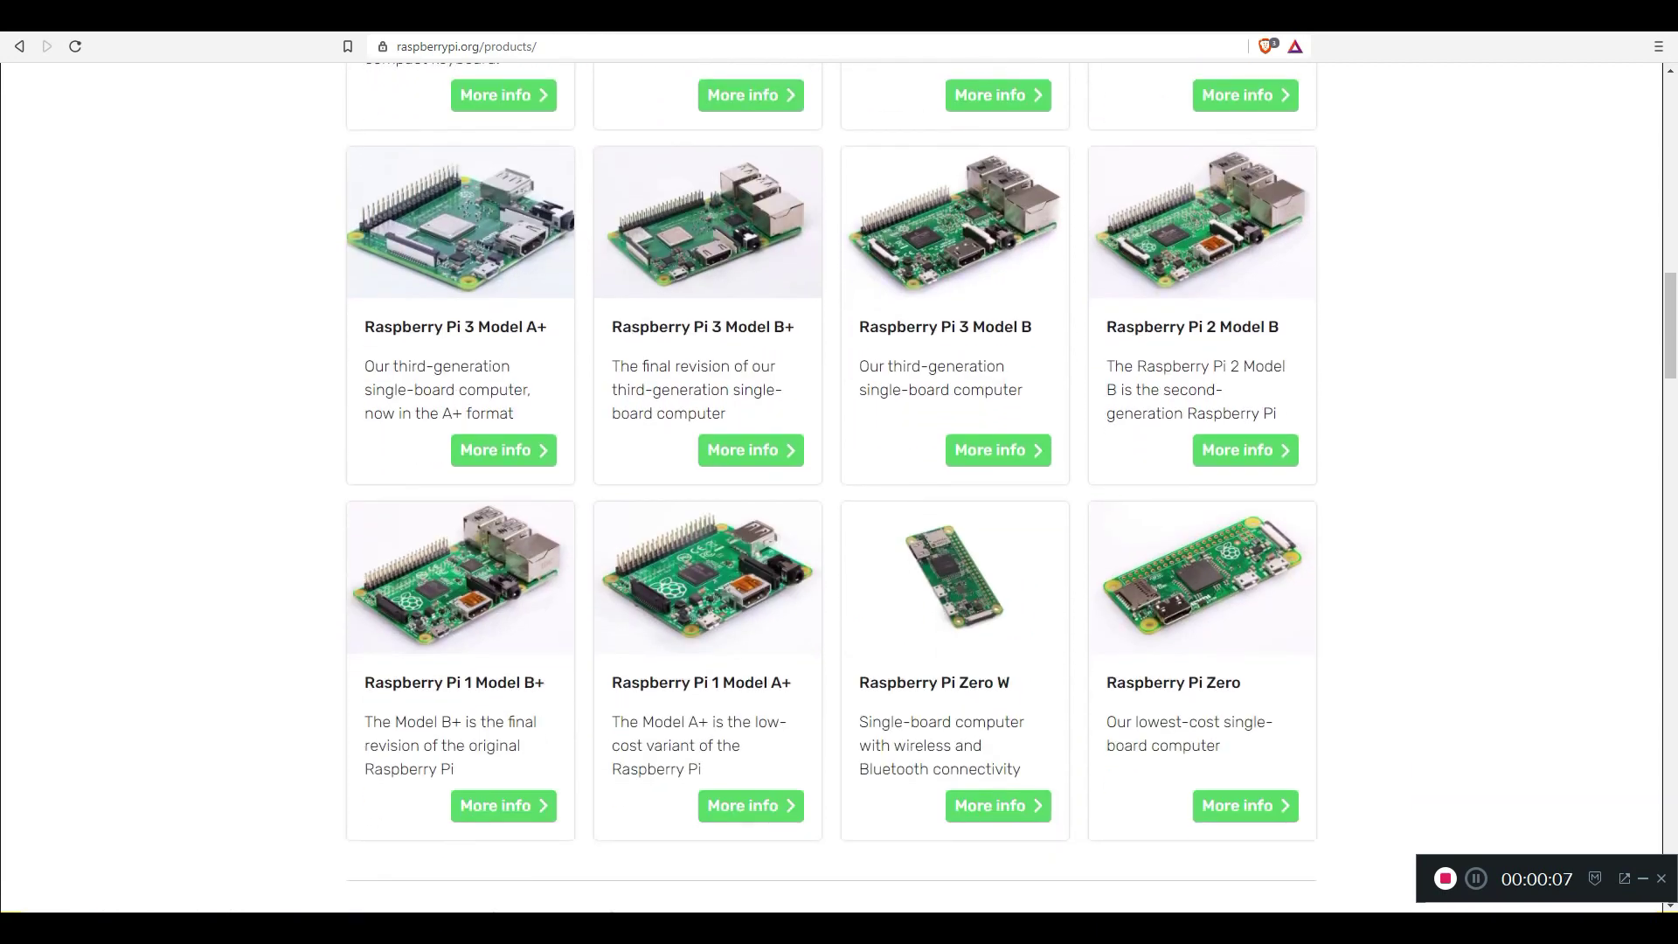
scroll(953, 489, down, 9)
scroll(952, 489, up, 11)
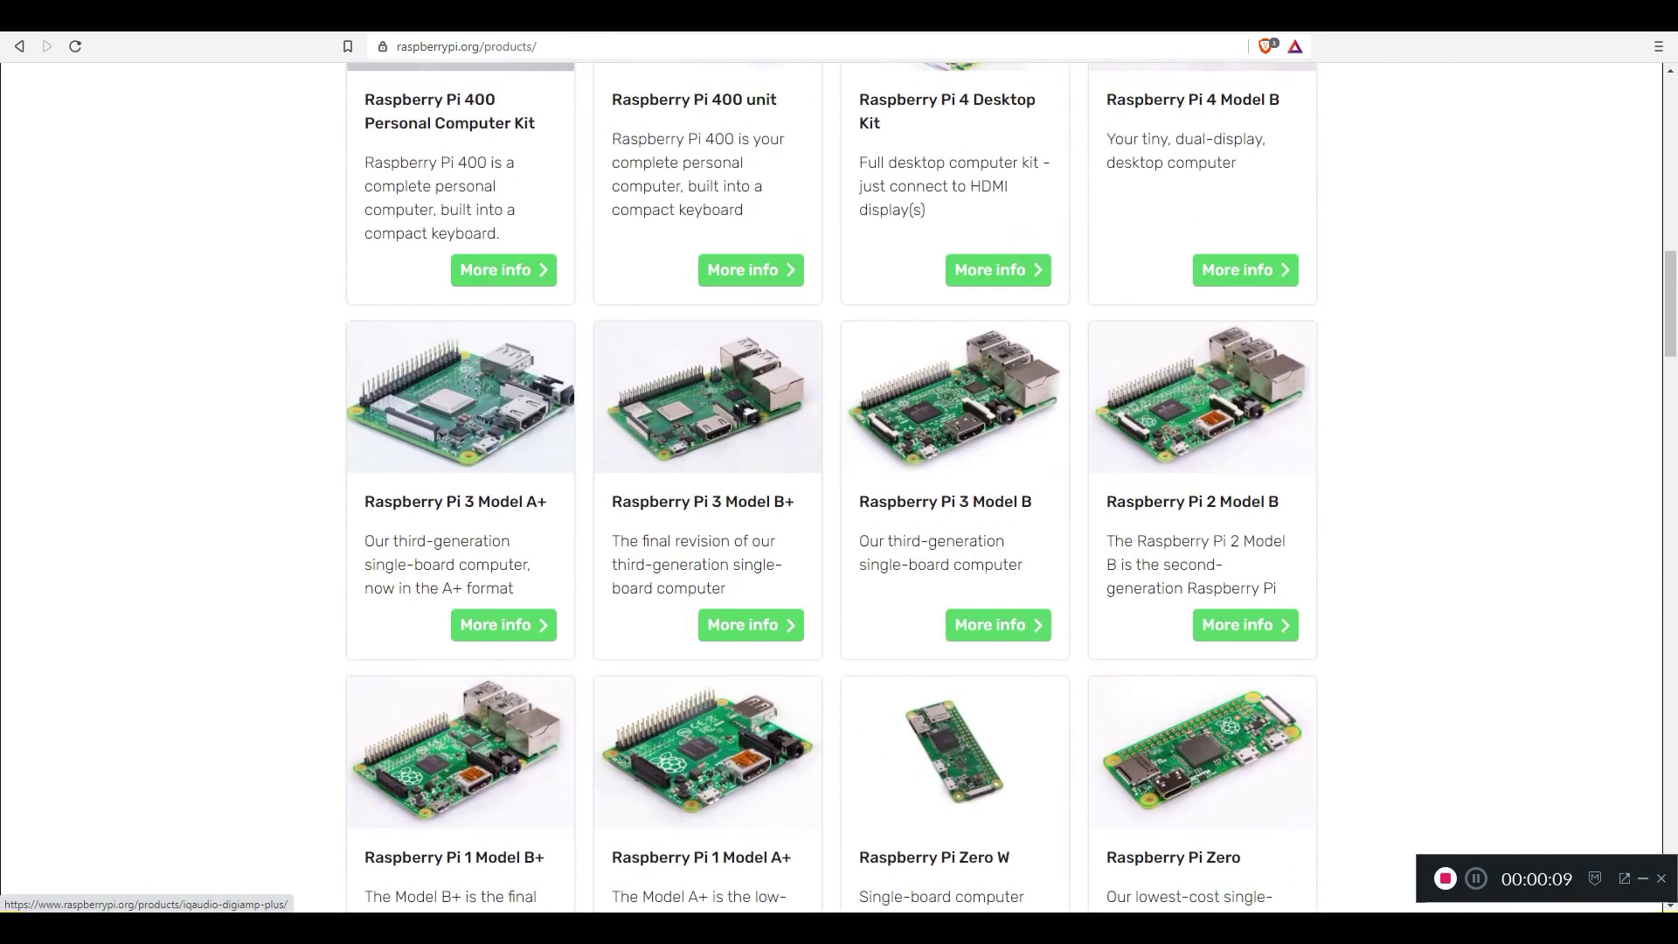
scroll(839, 487, up, 8)
click(1248, 719)
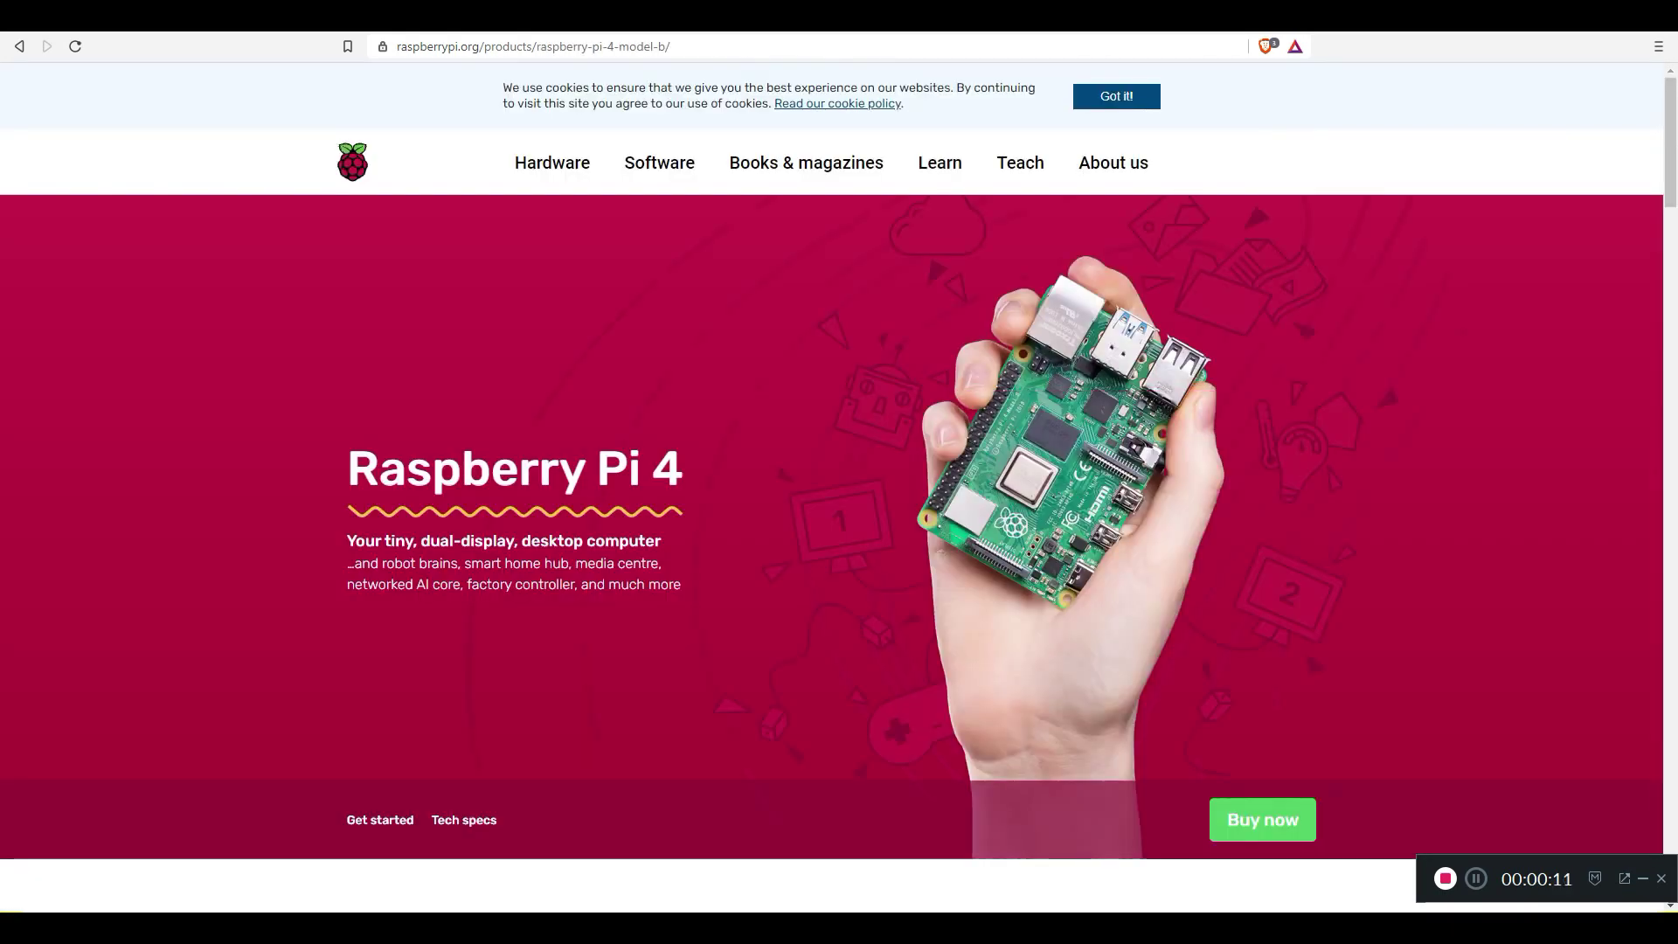
scroll(839, 488, down, 5)
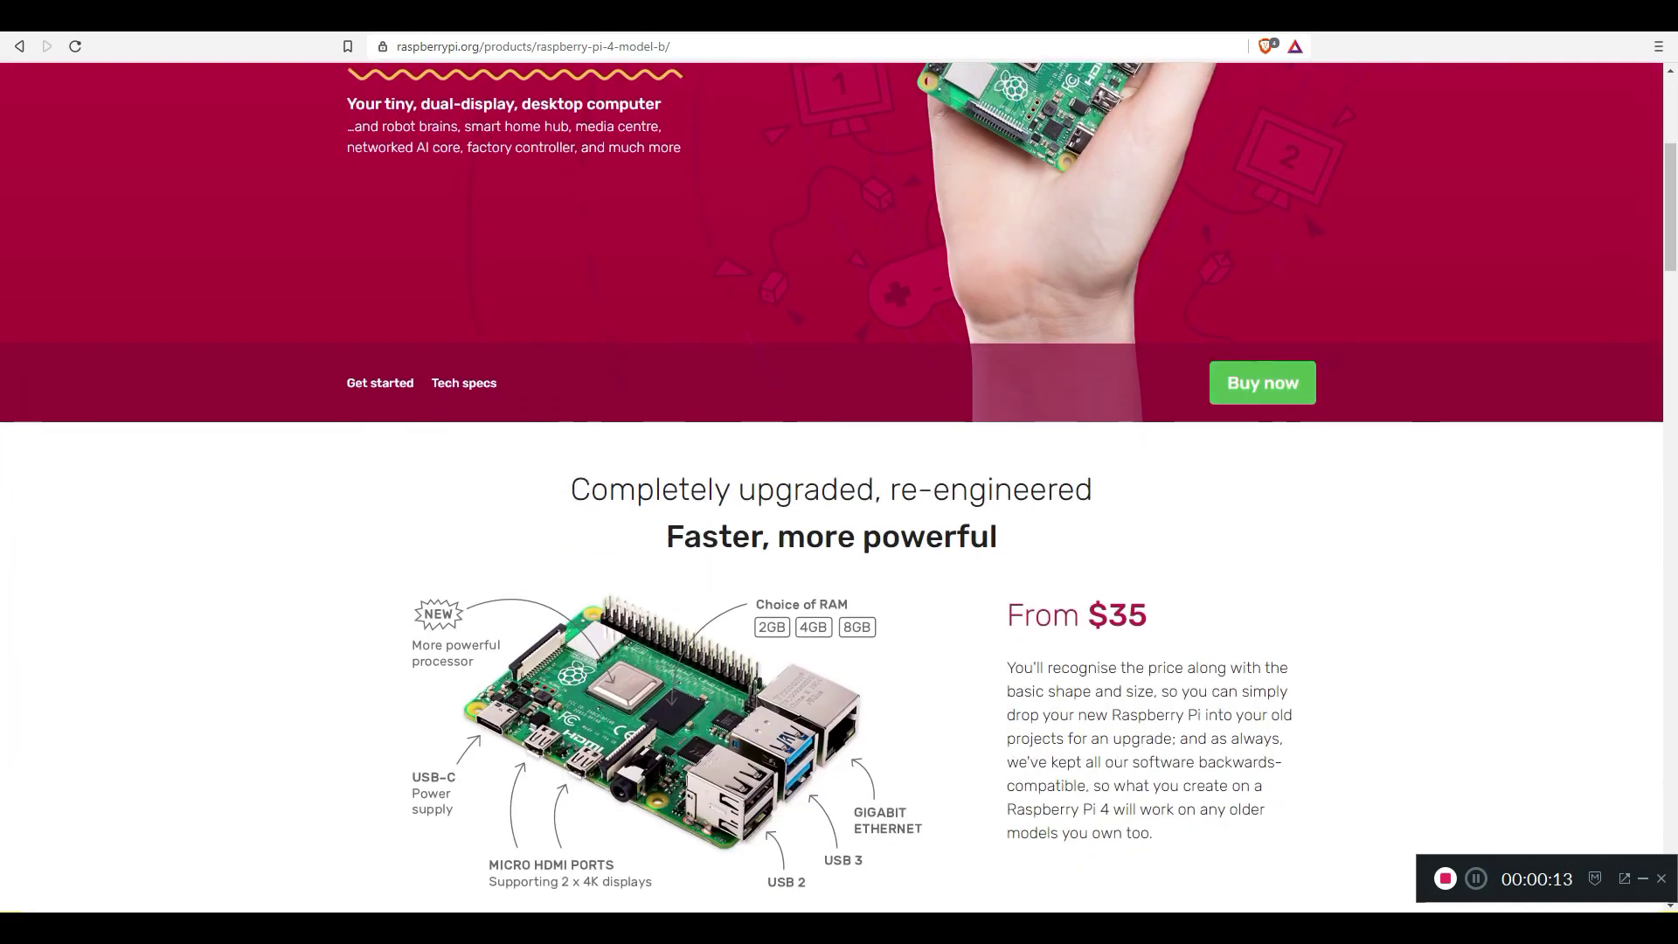
click(1262, 382)
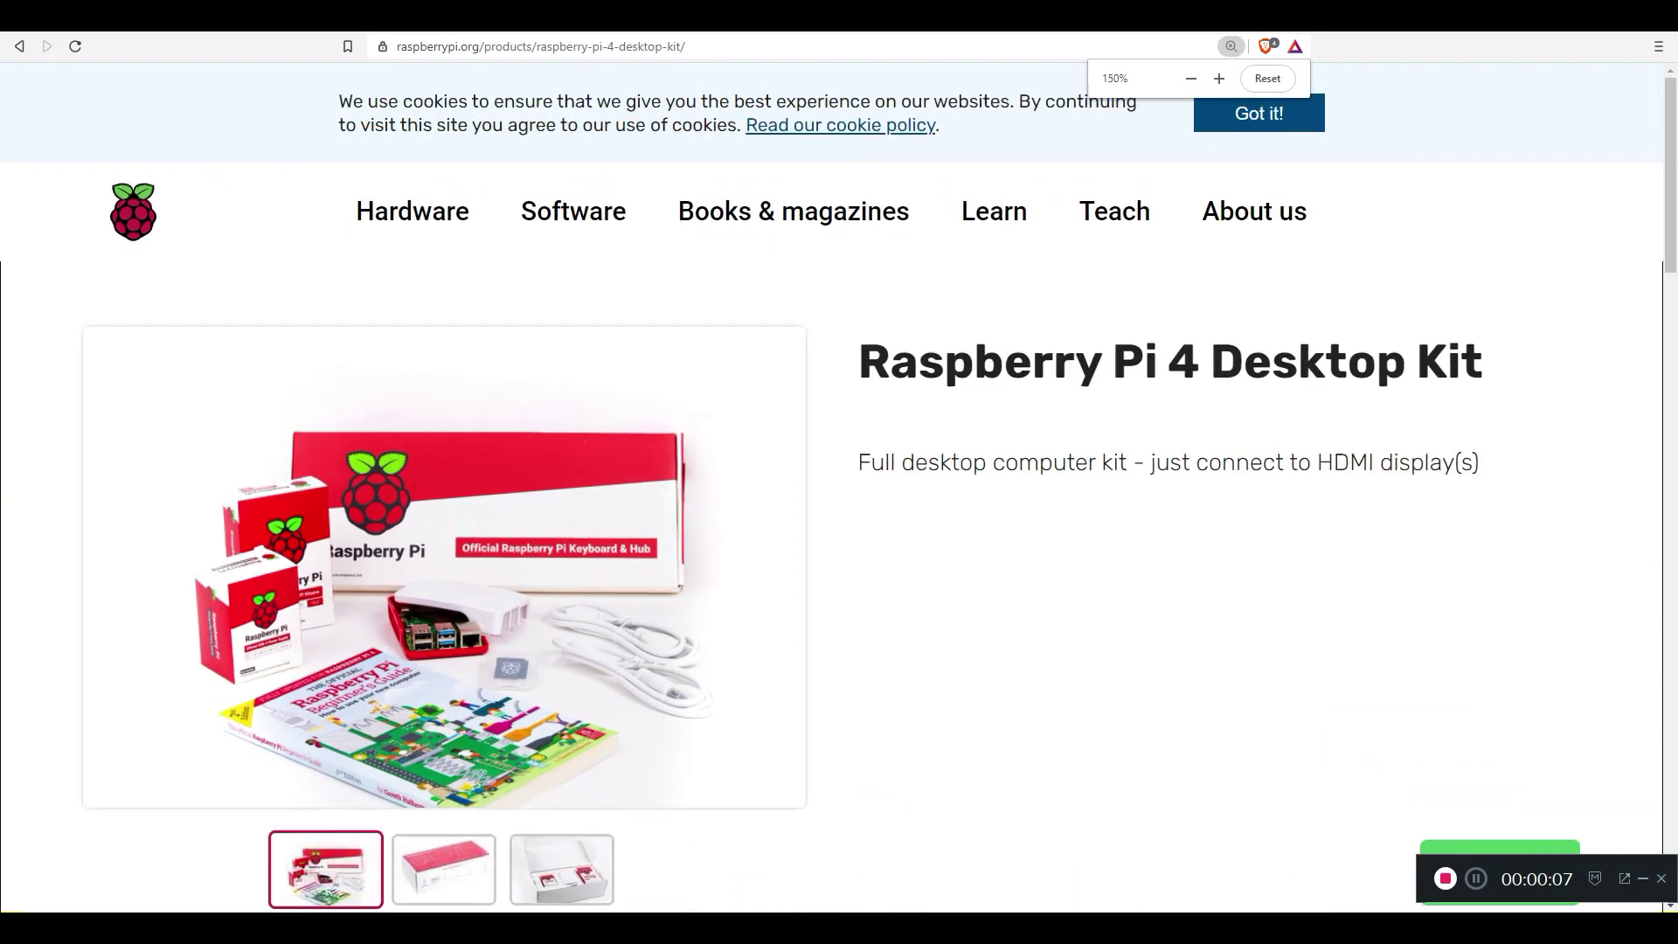
Examine the Raspberry Pi 4 Desktop Kit page, enlarging it to view the kit and its specification
scroll(839, 488, down, 3)
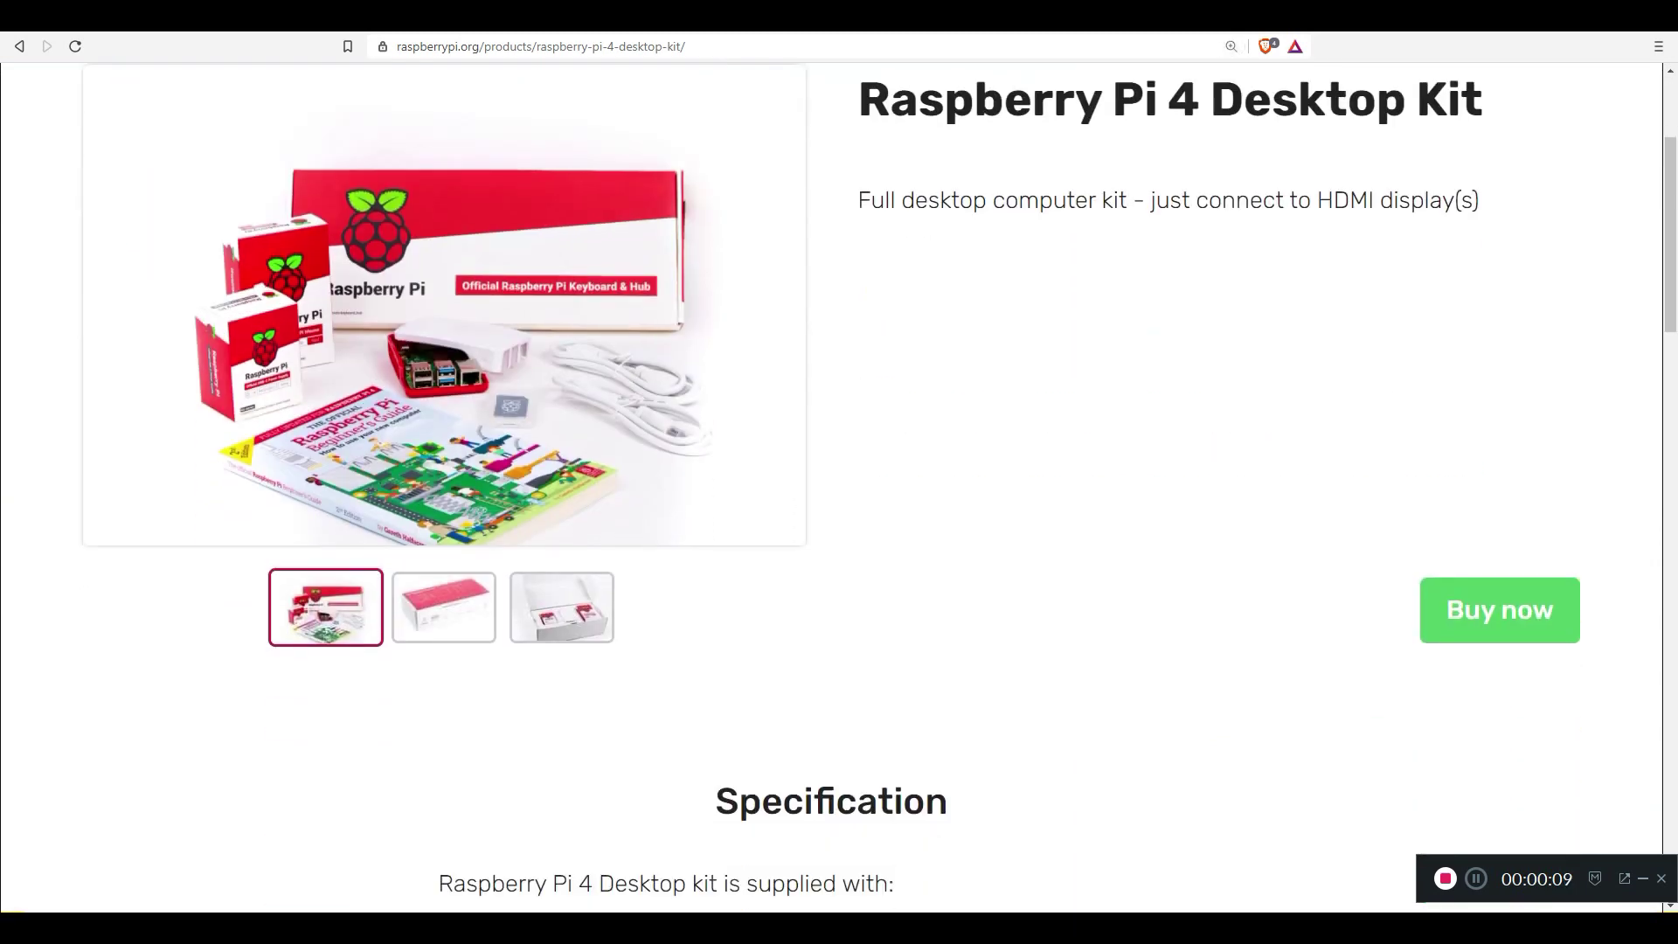
key(ctrl+plus)
key(ctrl+plus)
key(ctrl+plus)
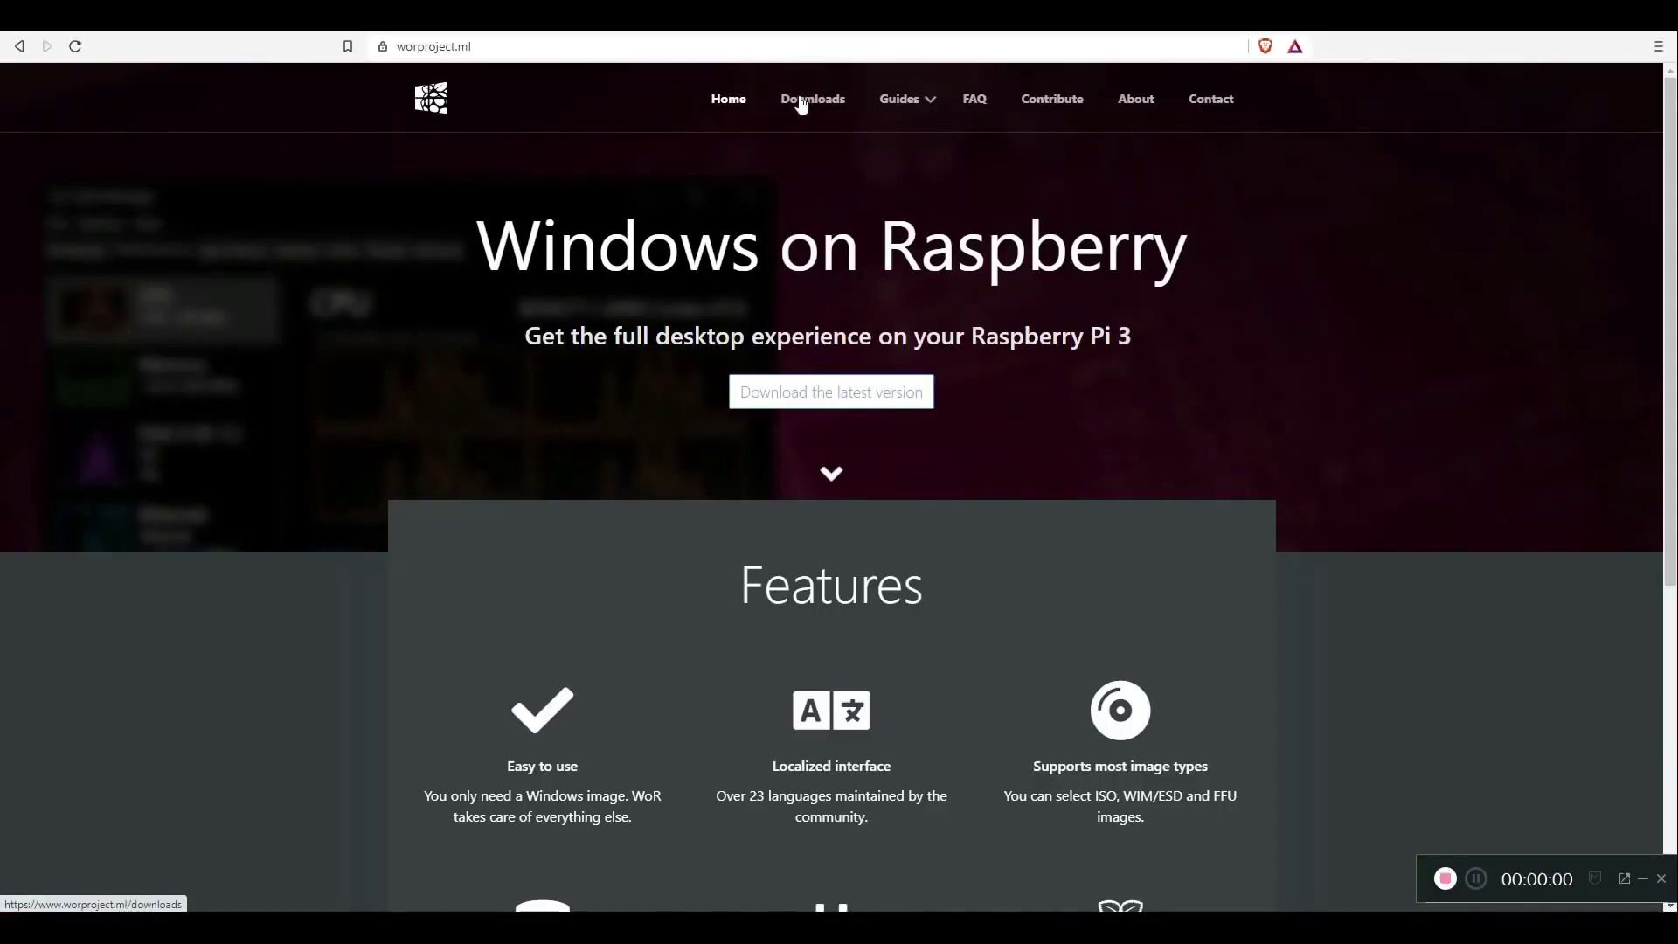
Download version 2.0.1 of the Windows on Raspberry imager from the project's downloads page
click(802, 101)
click(561, 360)
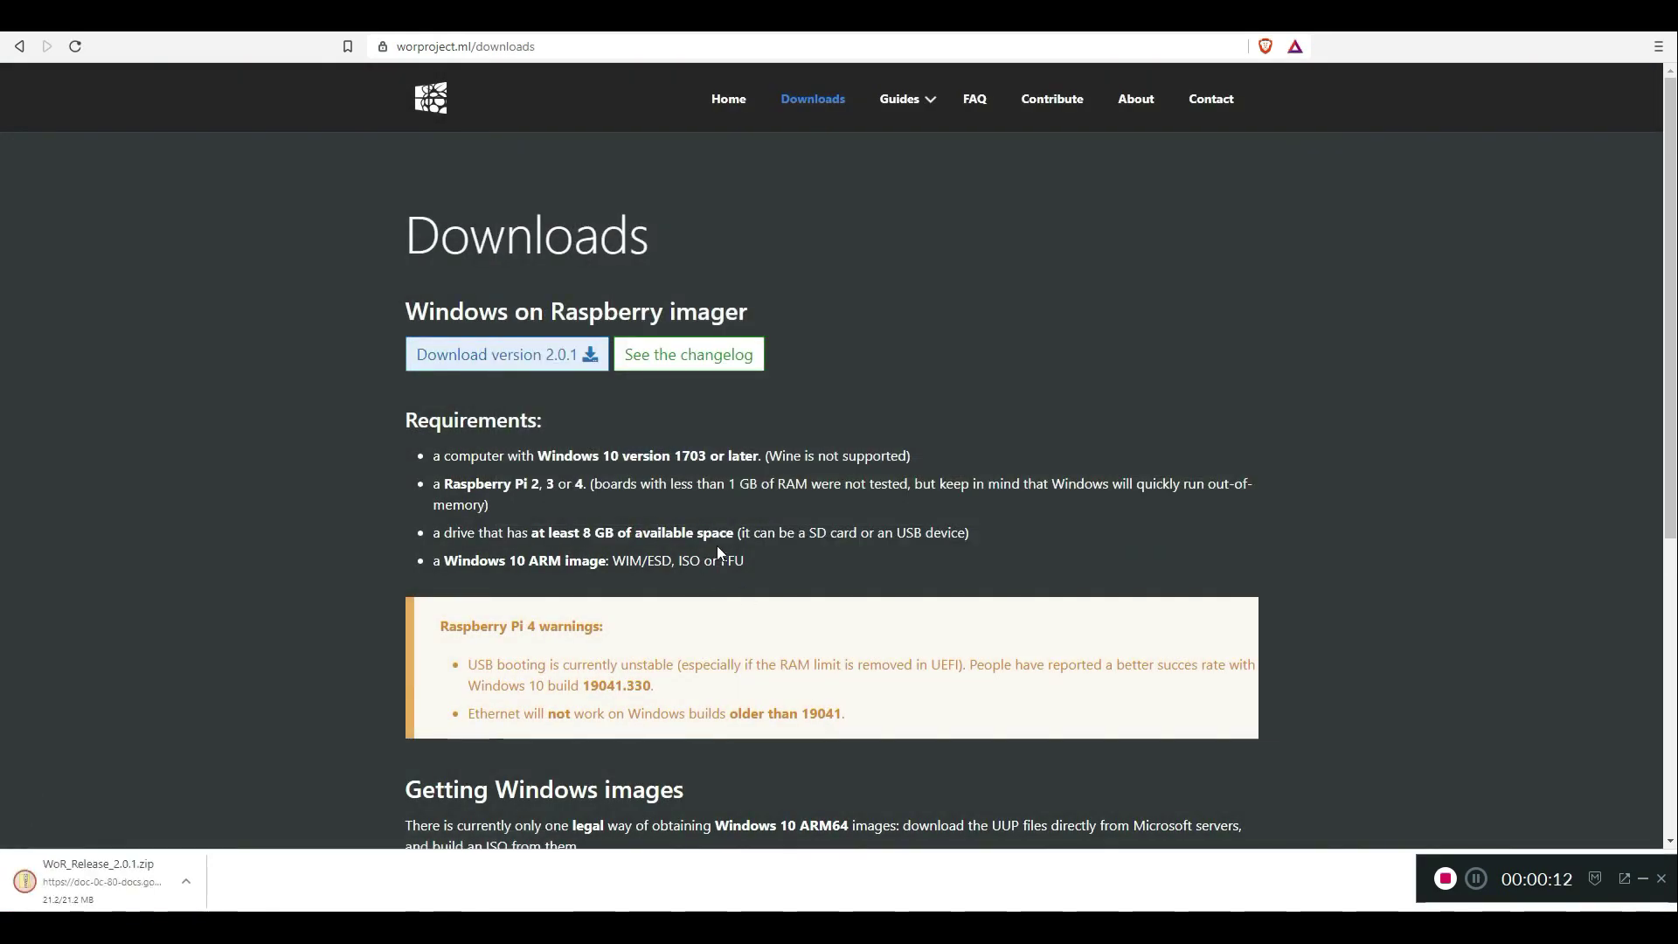
Follow the UUPDump link for Windows images and open the Windows 10 Insider Preview 20279.1 (fe_release) arm64 build
scroll(718, 553, down, 5)
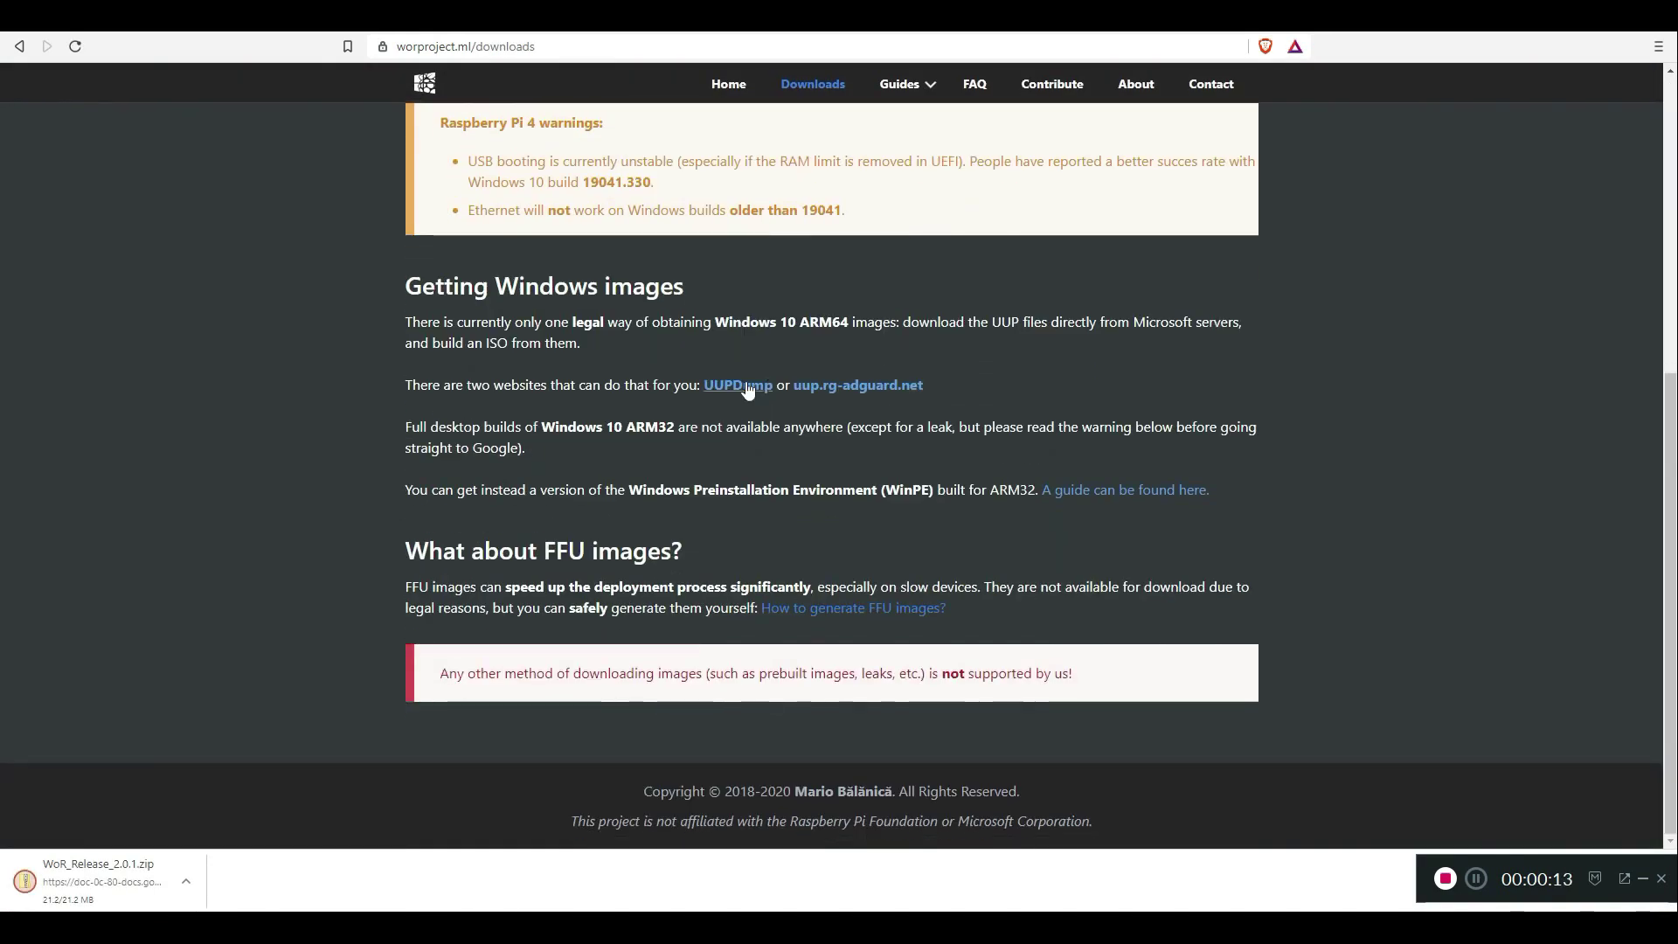
click(736, 385)
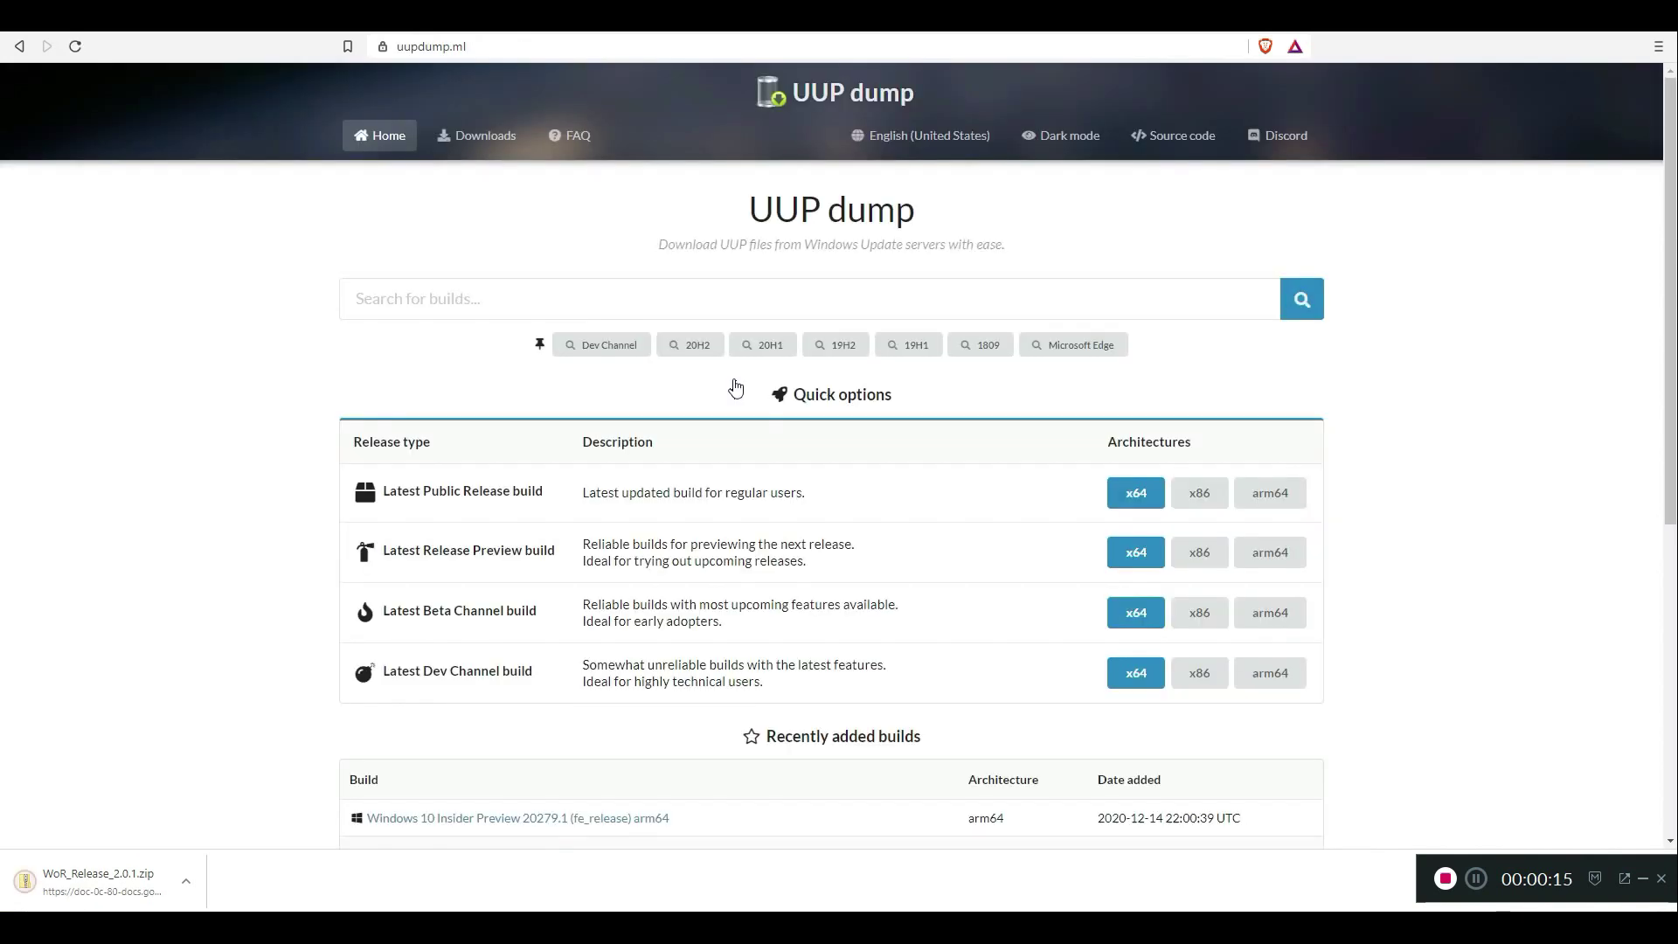
scroll(732, 386, down, 2)
scroll(732, 386, down, 2)
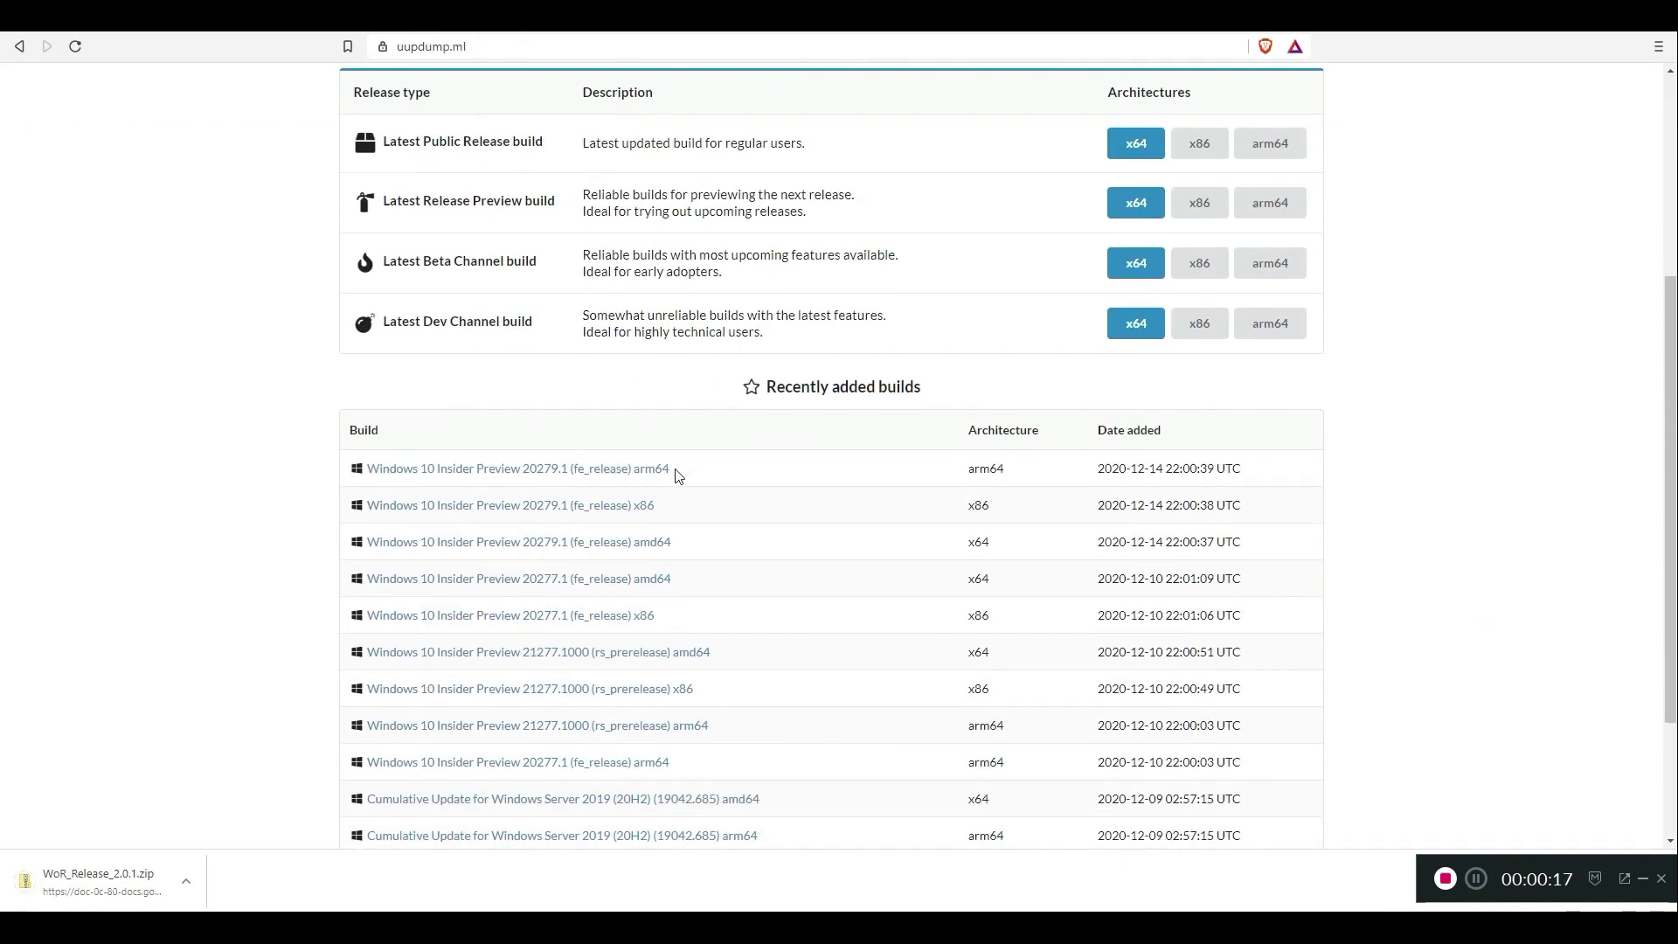
drag(1174, 472, 980, 469)
click(544, 474)
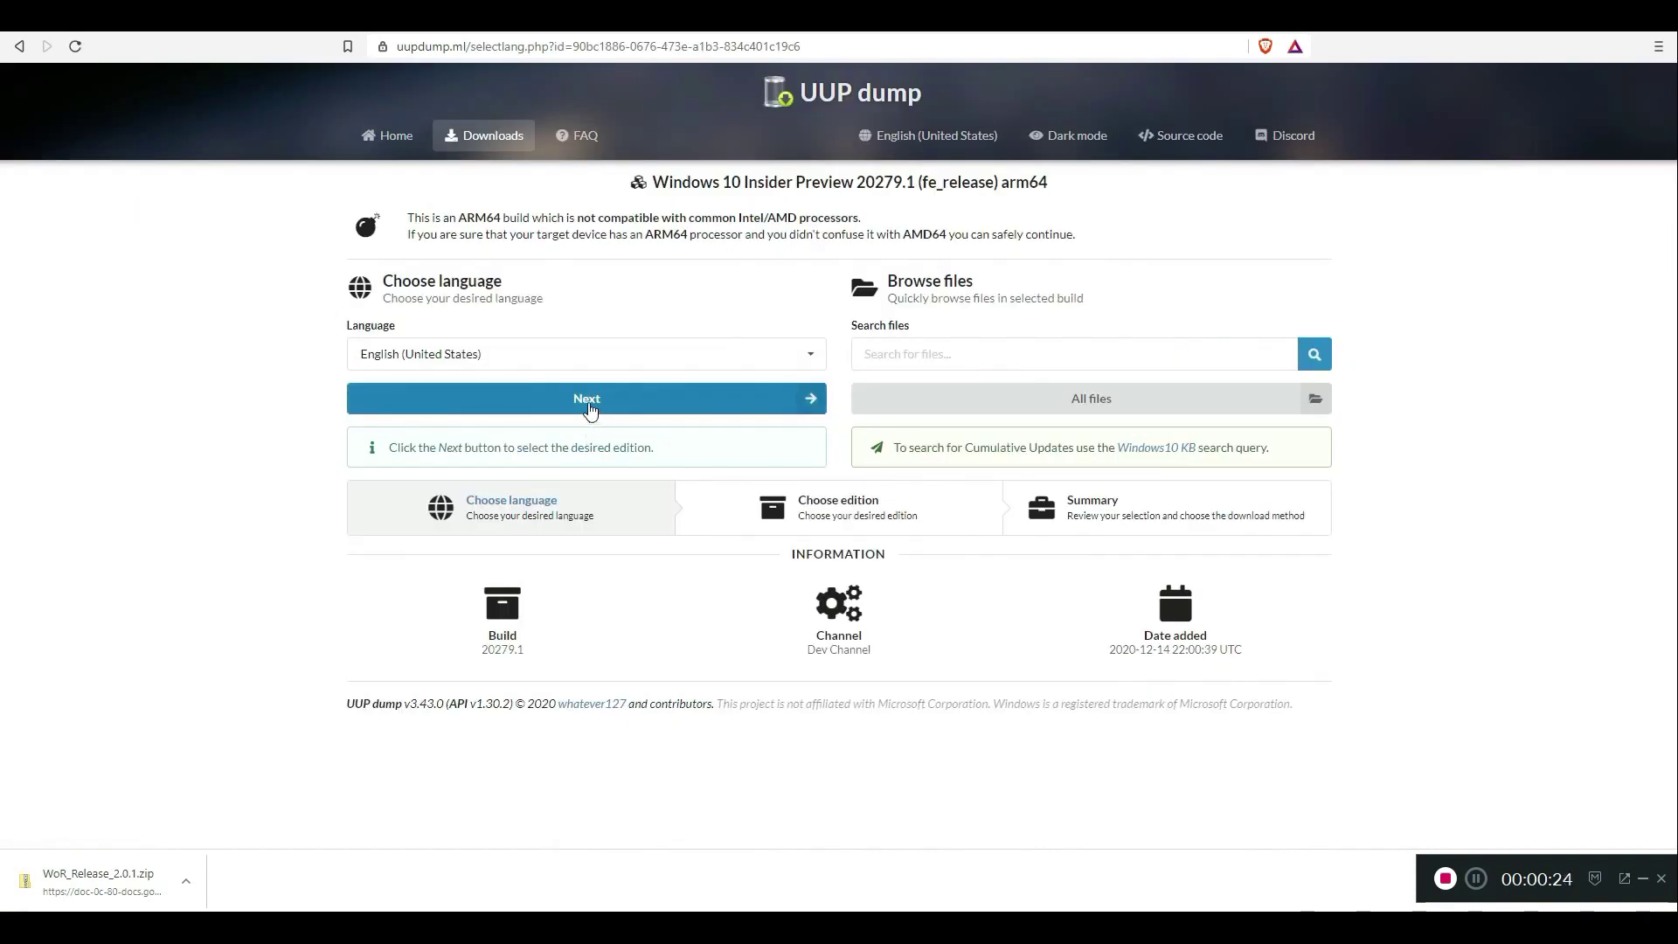
Create the download-and-convert-to-ISO package for Windows 10 Pro in English (United States) and save the zip to Downloads
click(589, 404)
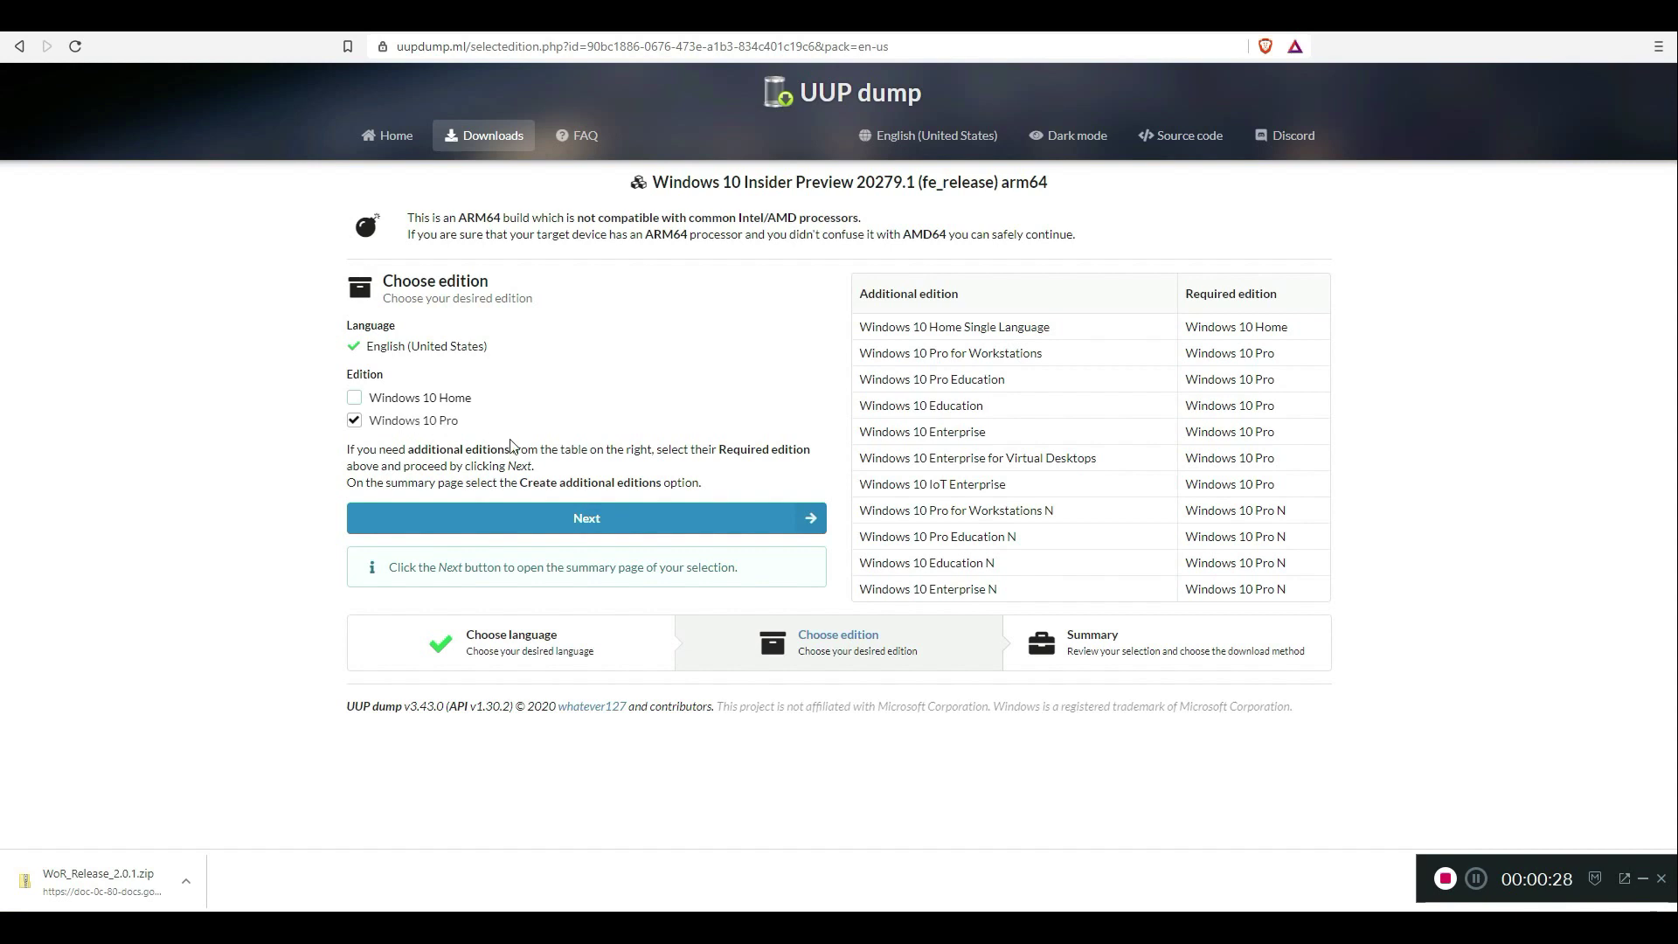
click(585, 517)
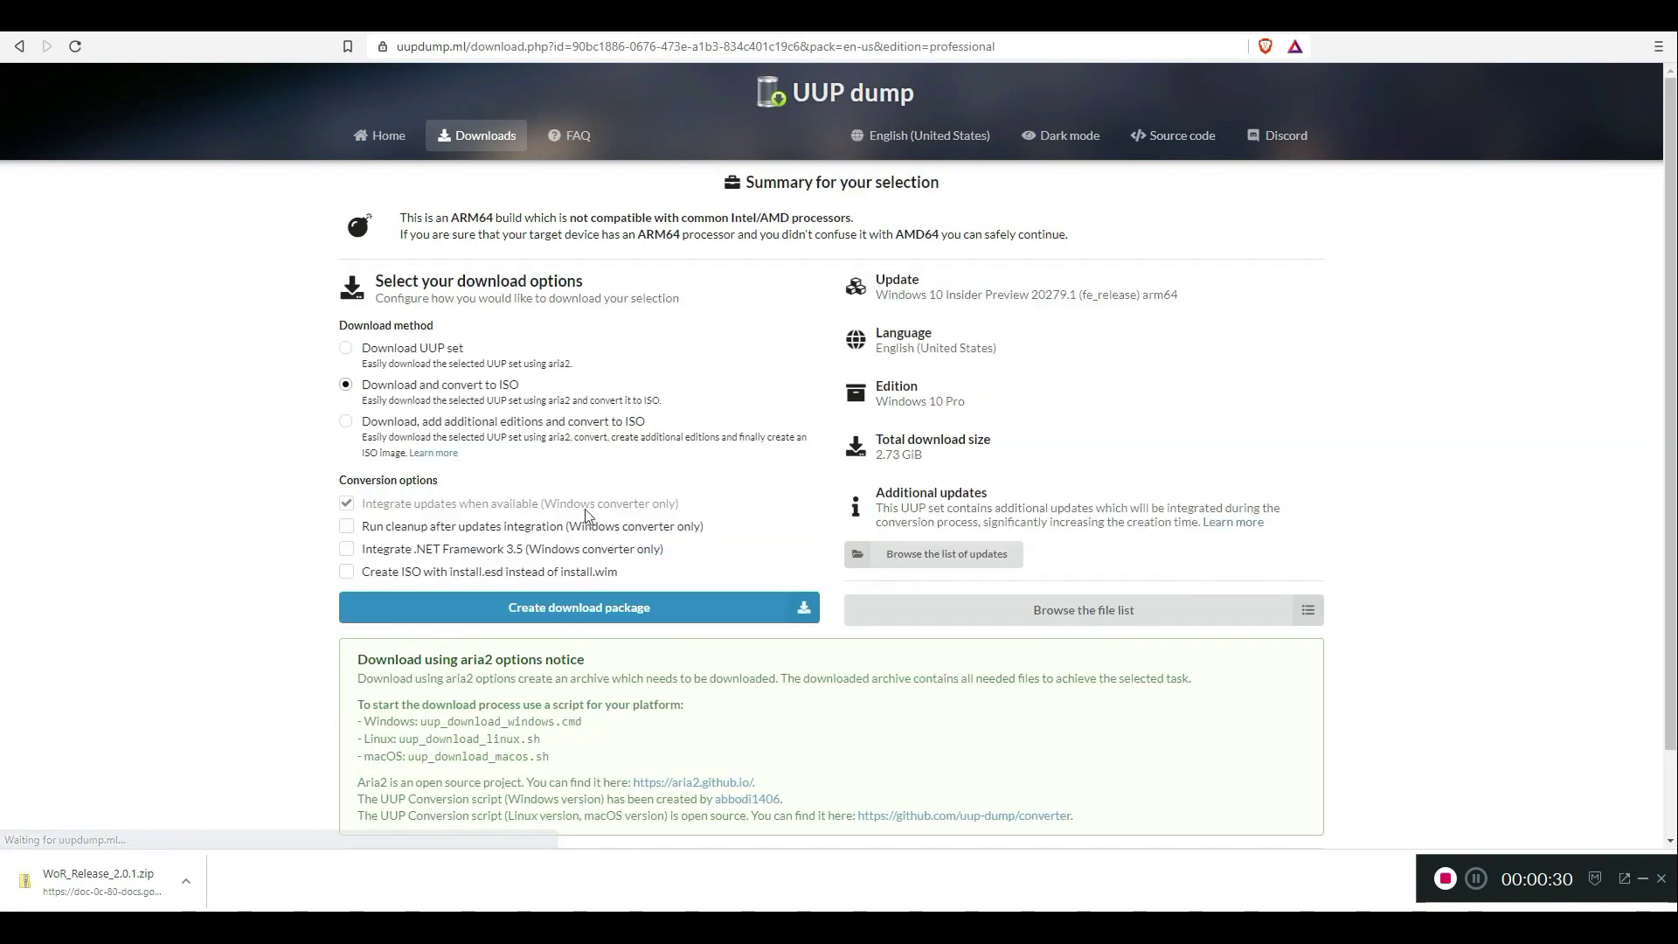
scroll(551, 461, down, 1)
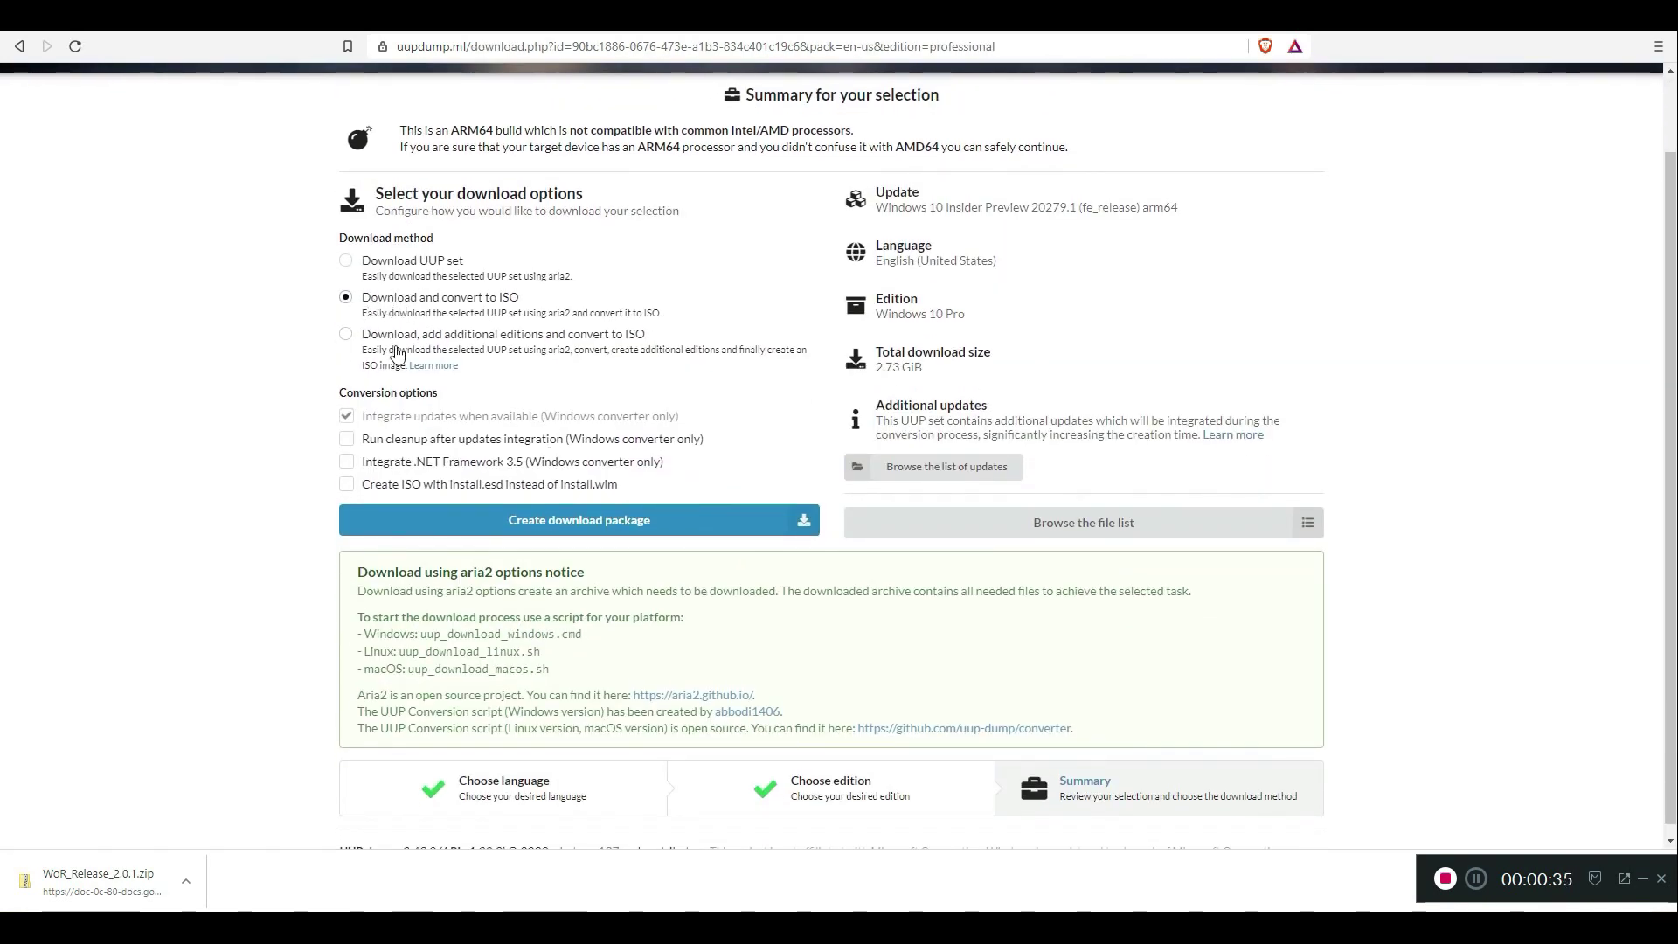
click(550, 527)
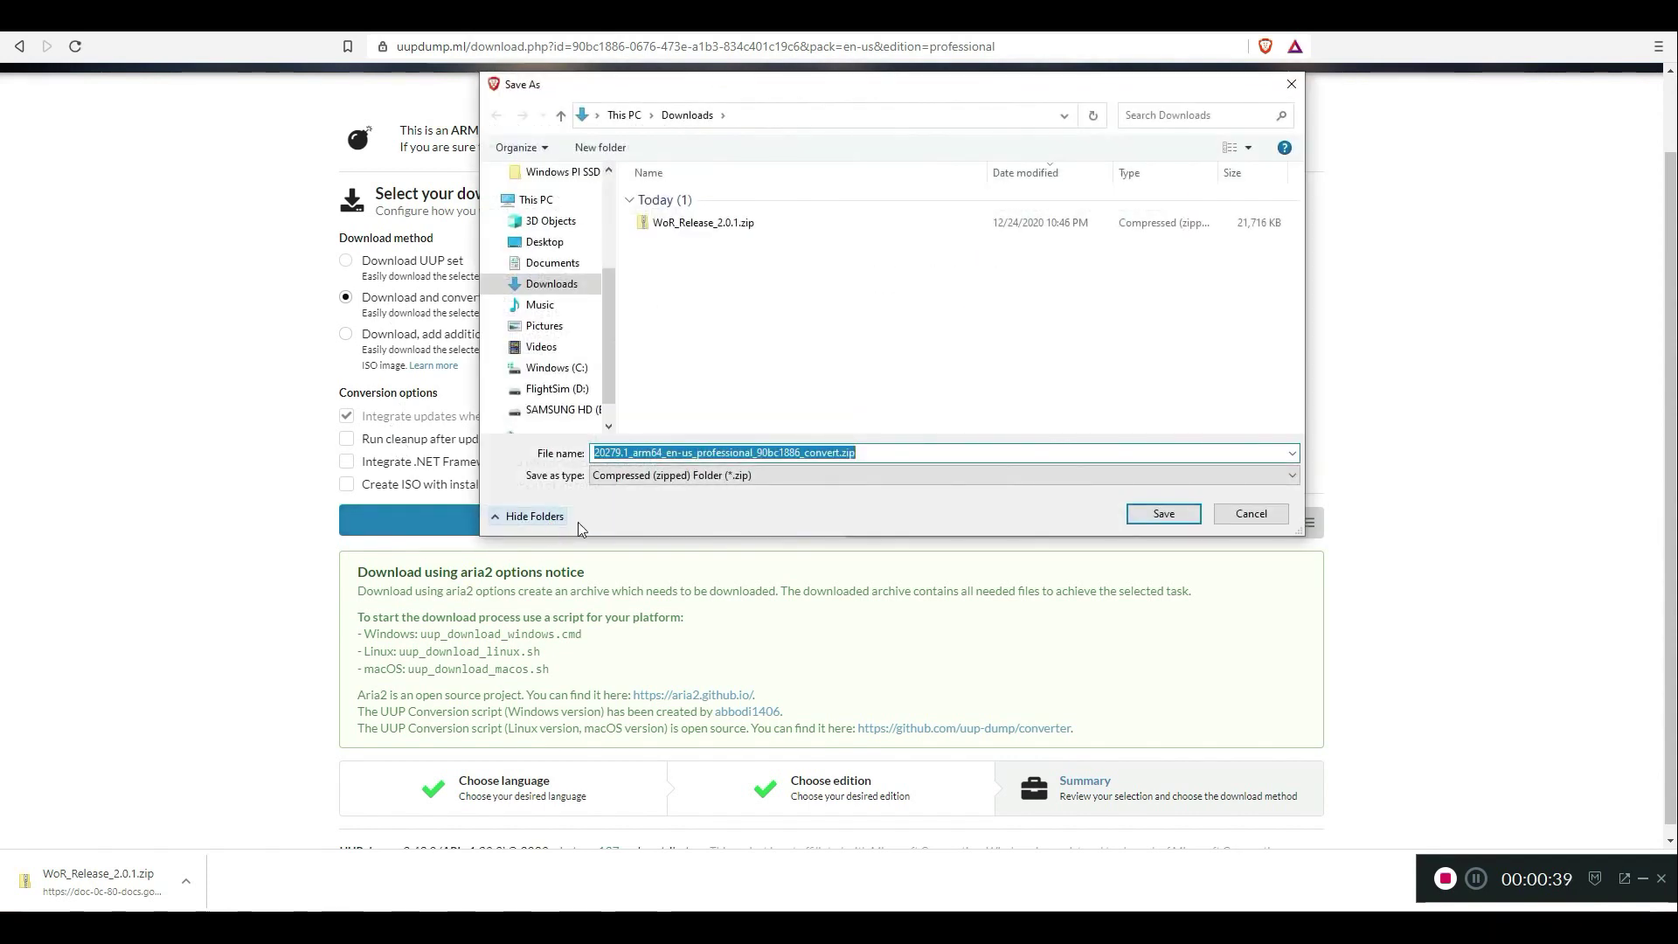
click(1164, 513)
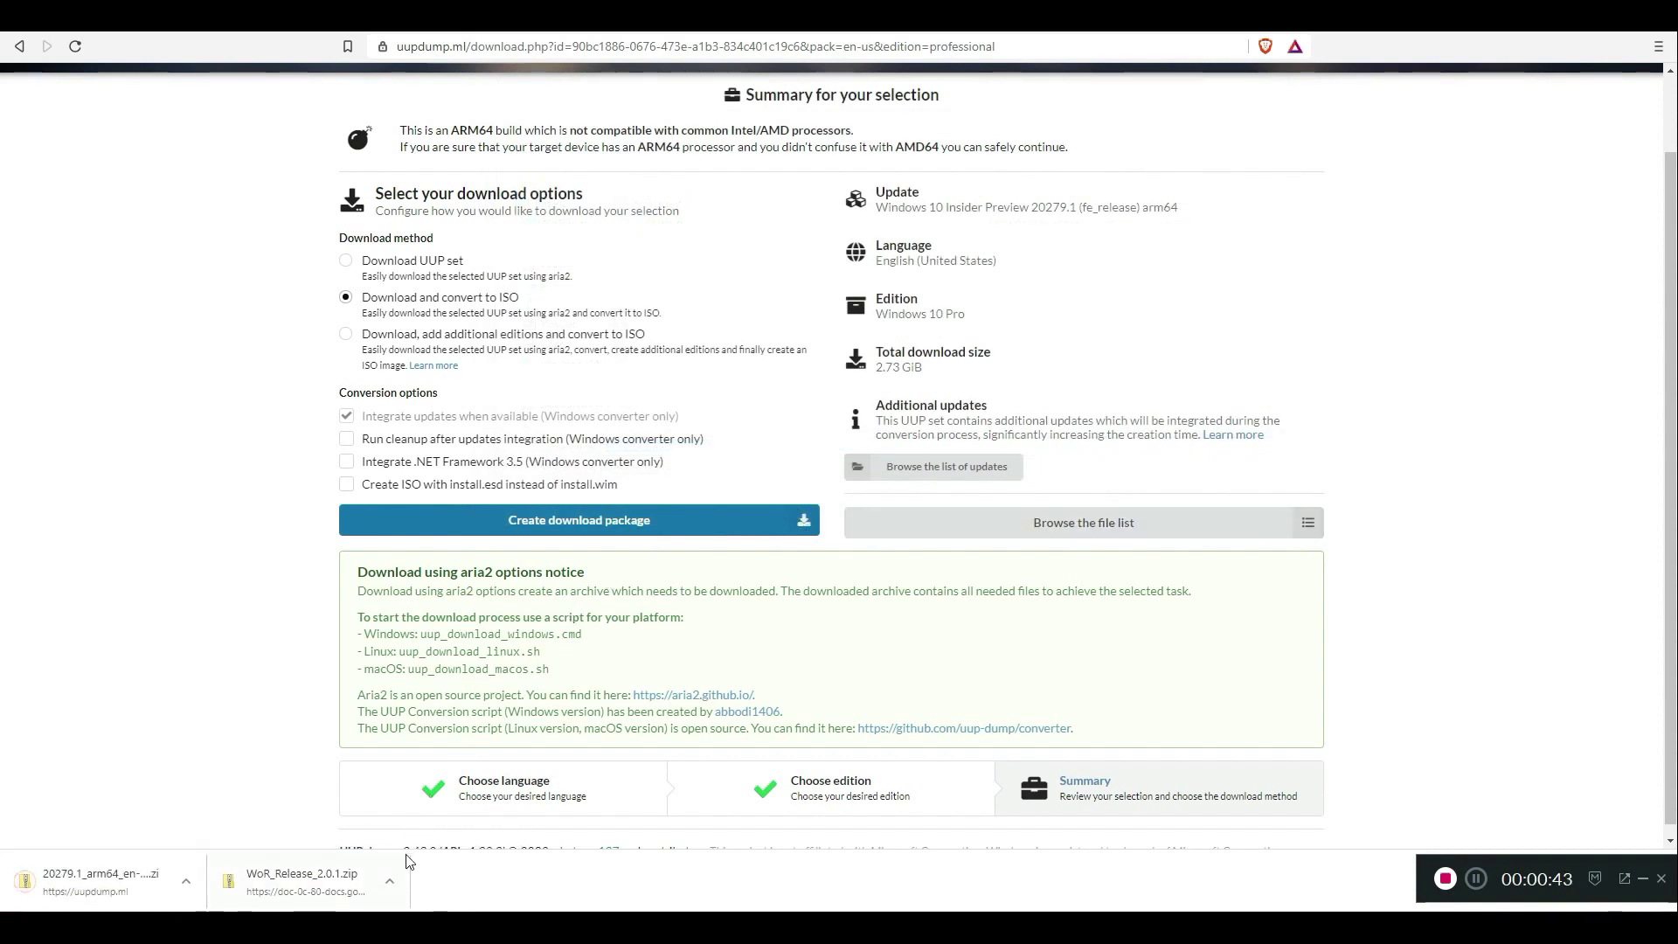
Show WoR_Release_2.0.1.zip in File Explorer and extract it into a WoR_Release_2.0.1 folder in Downloads
click(394, 879)
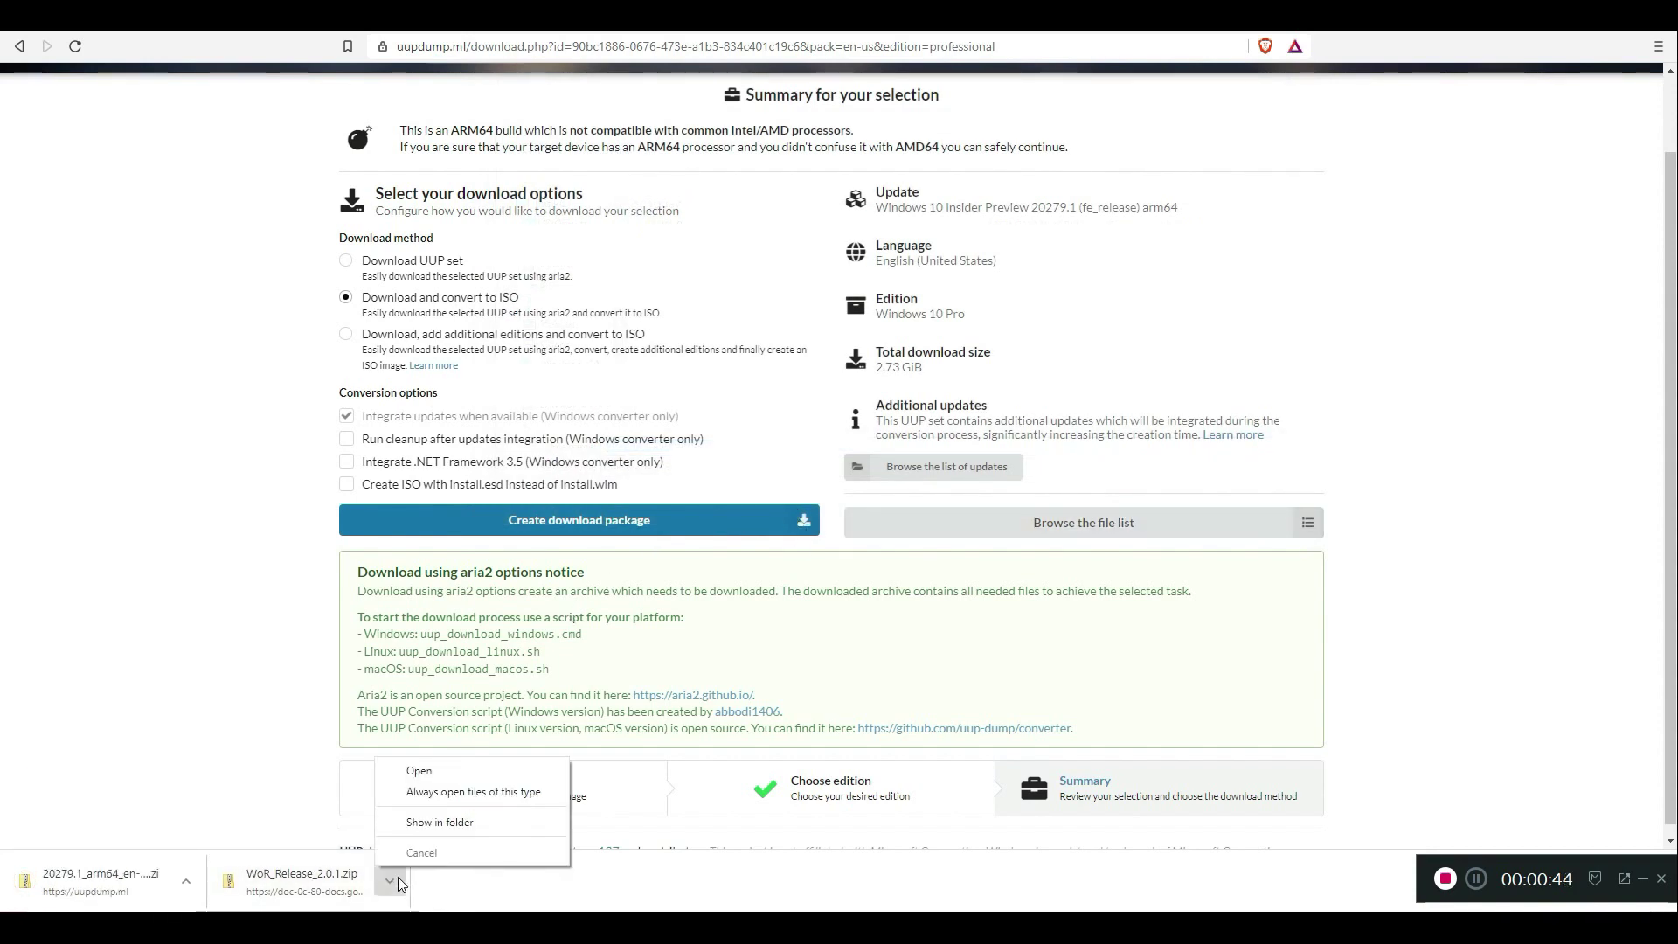
click(439, 822)
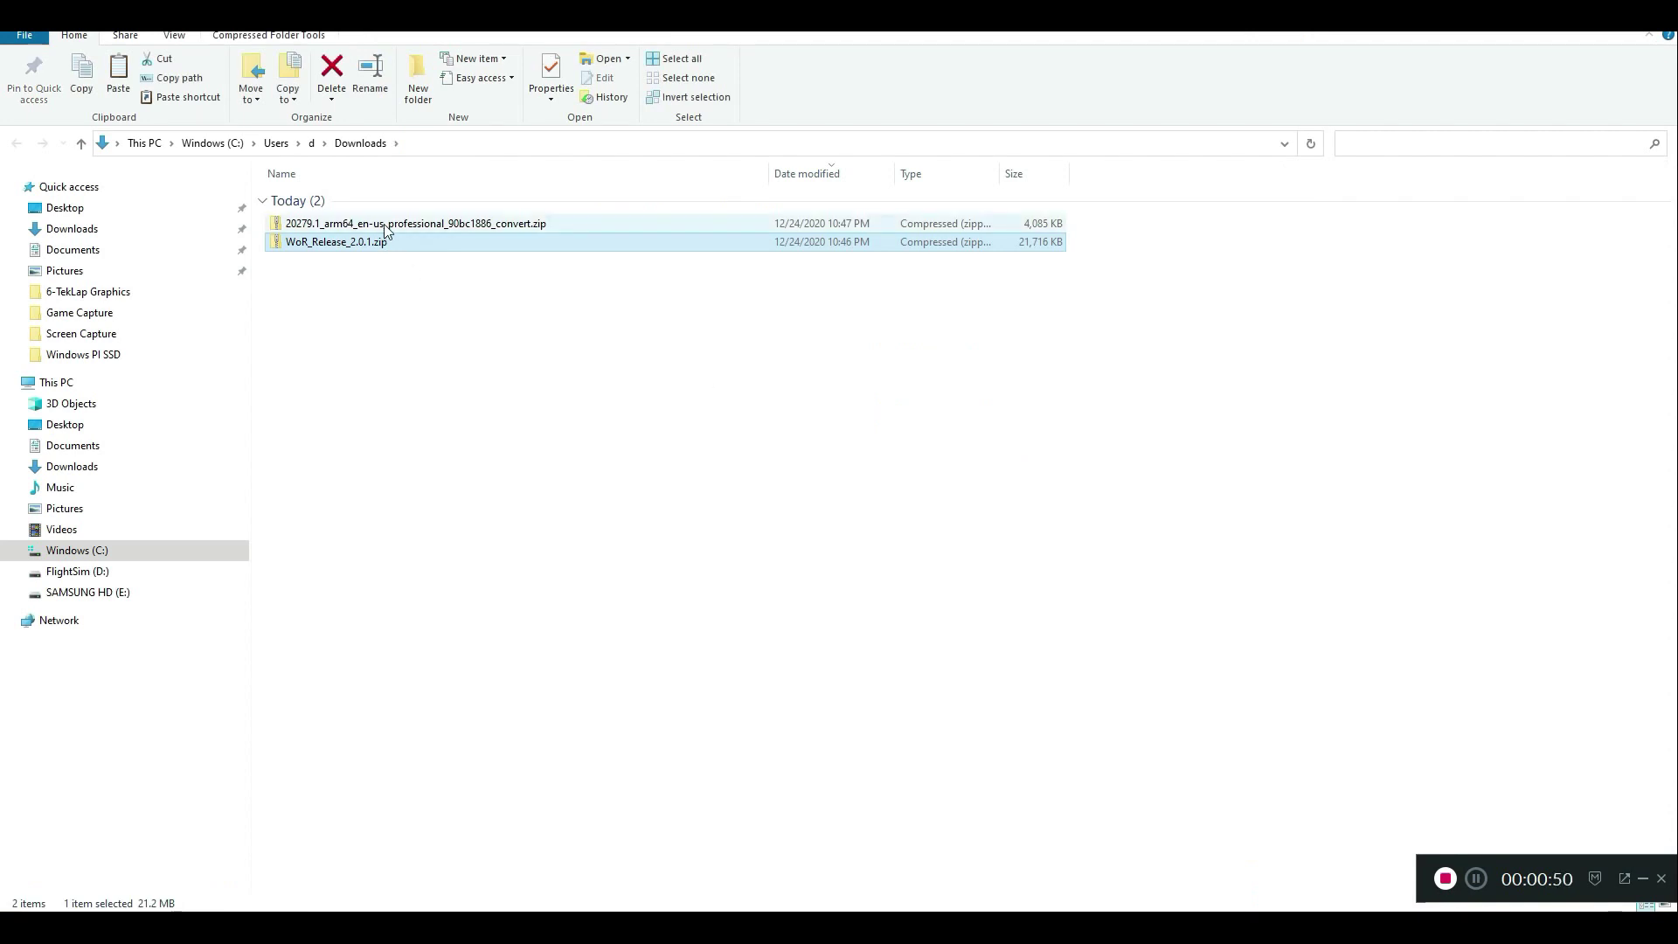
right_click(358, 252)
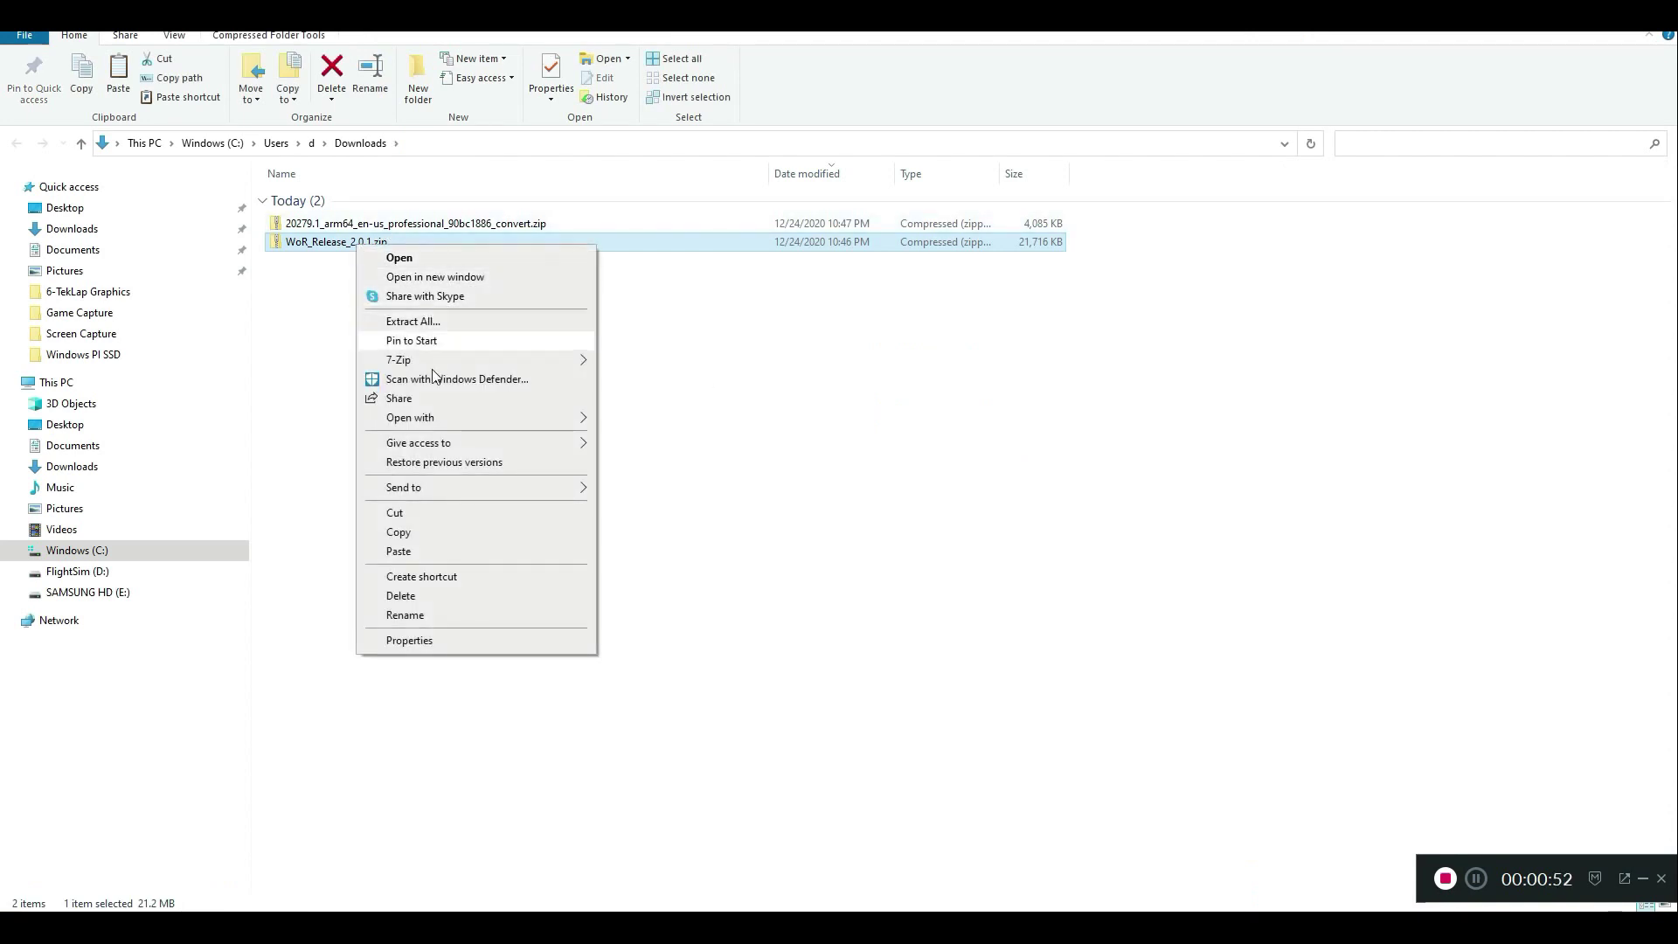
click(437, 324)
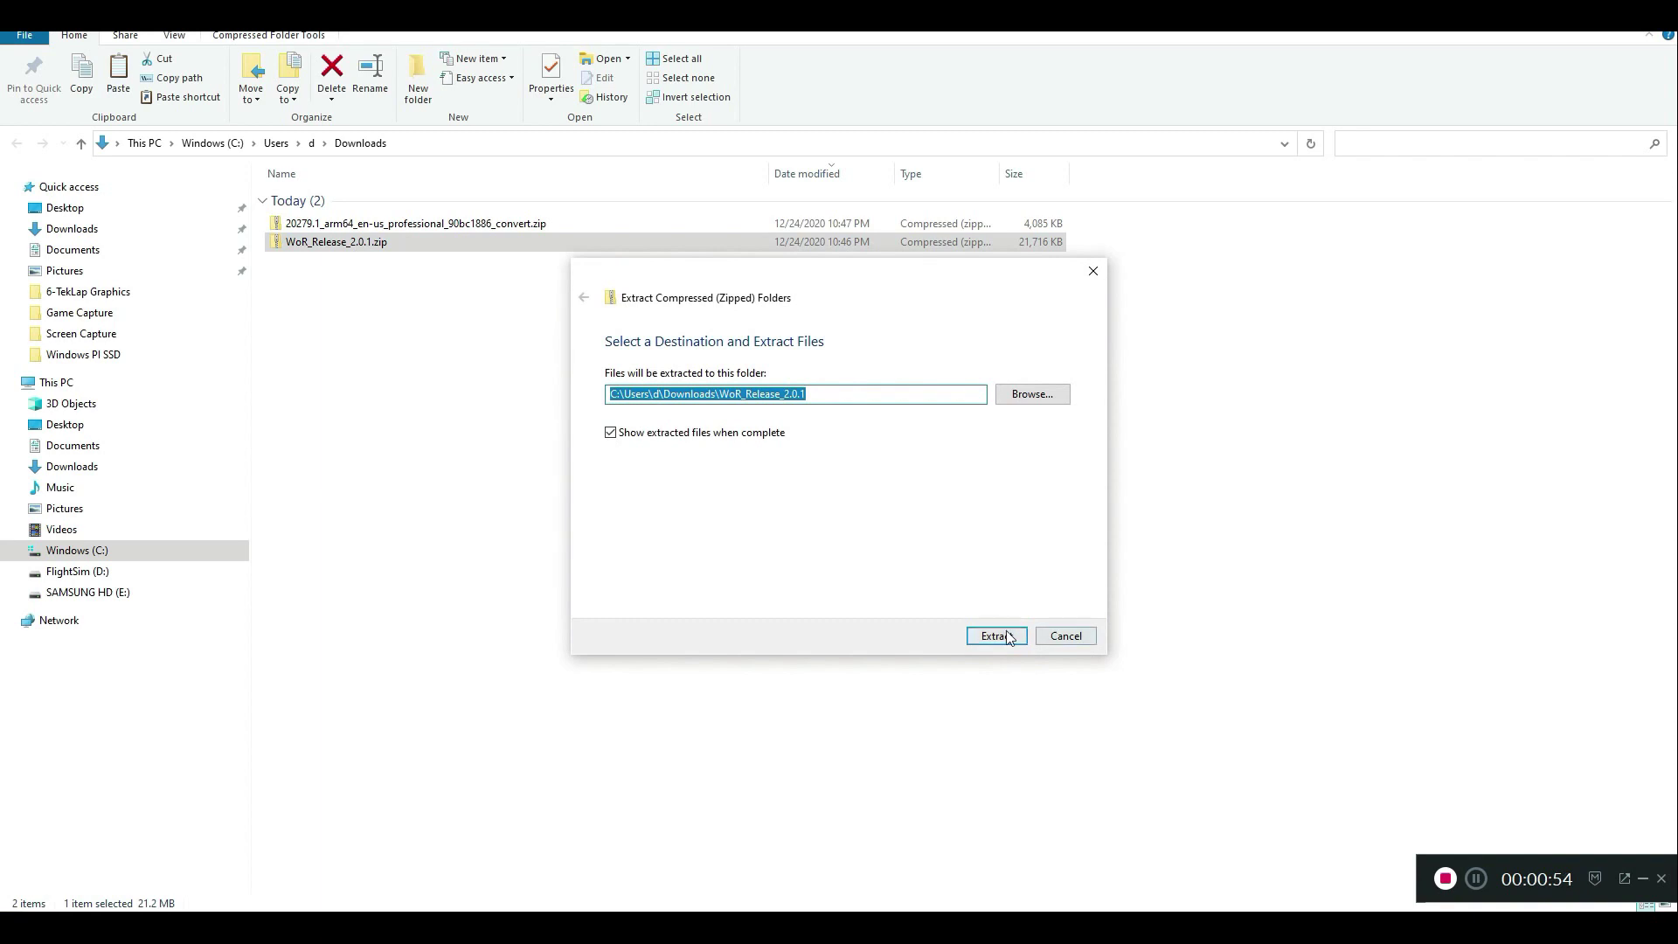
click(994, 635)
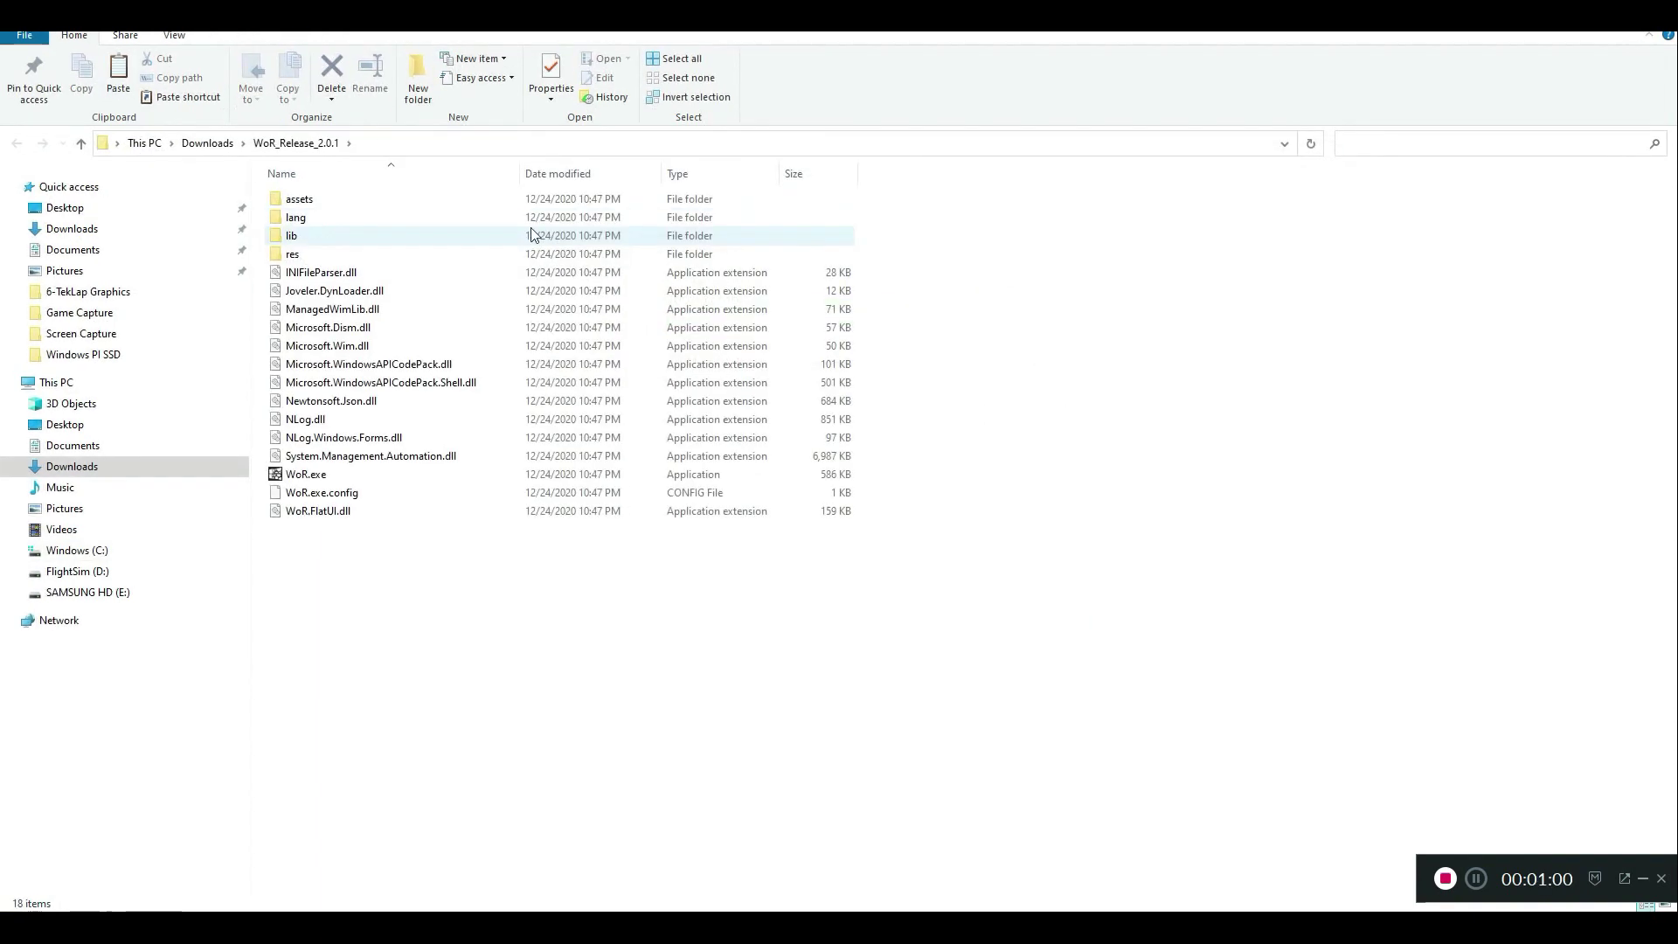
Extract 20279.1_arm64_en-us_professional_90bc1886_convert.zip into its own folder in Downloads
click(402, 225)
right_click(402, 229)
click(477, 297)
click(992, 634)
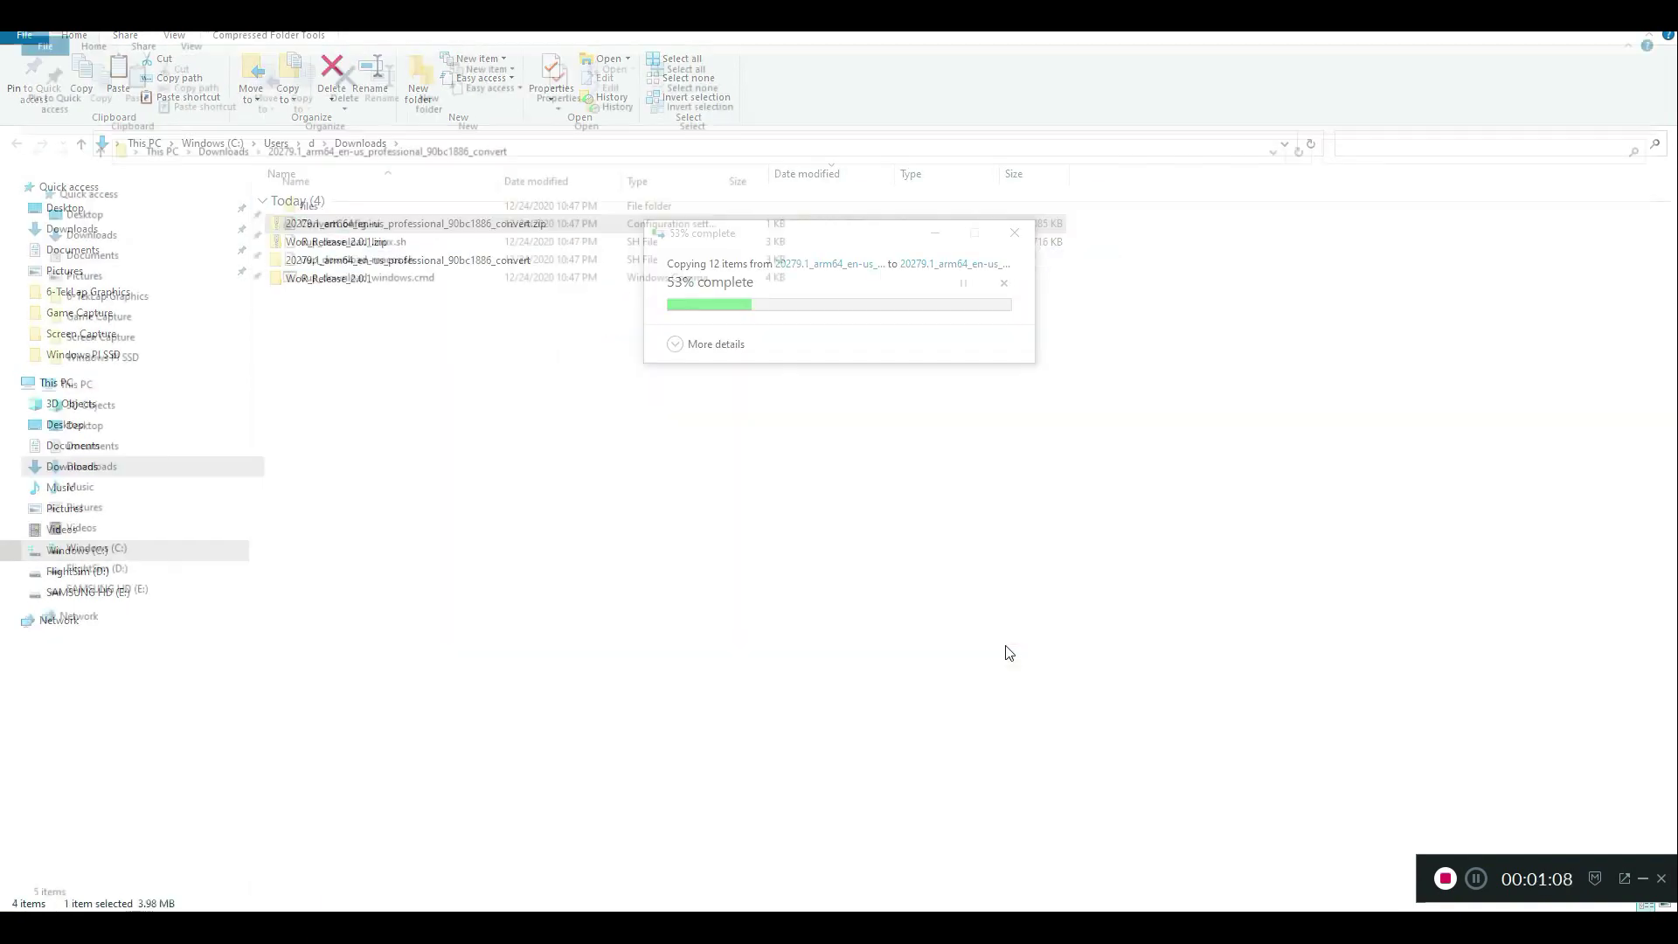
Delete both original zip archives from the Downloads folder
ctrl+click(350, 241)
right_click(350, 241)
click(394, 509)
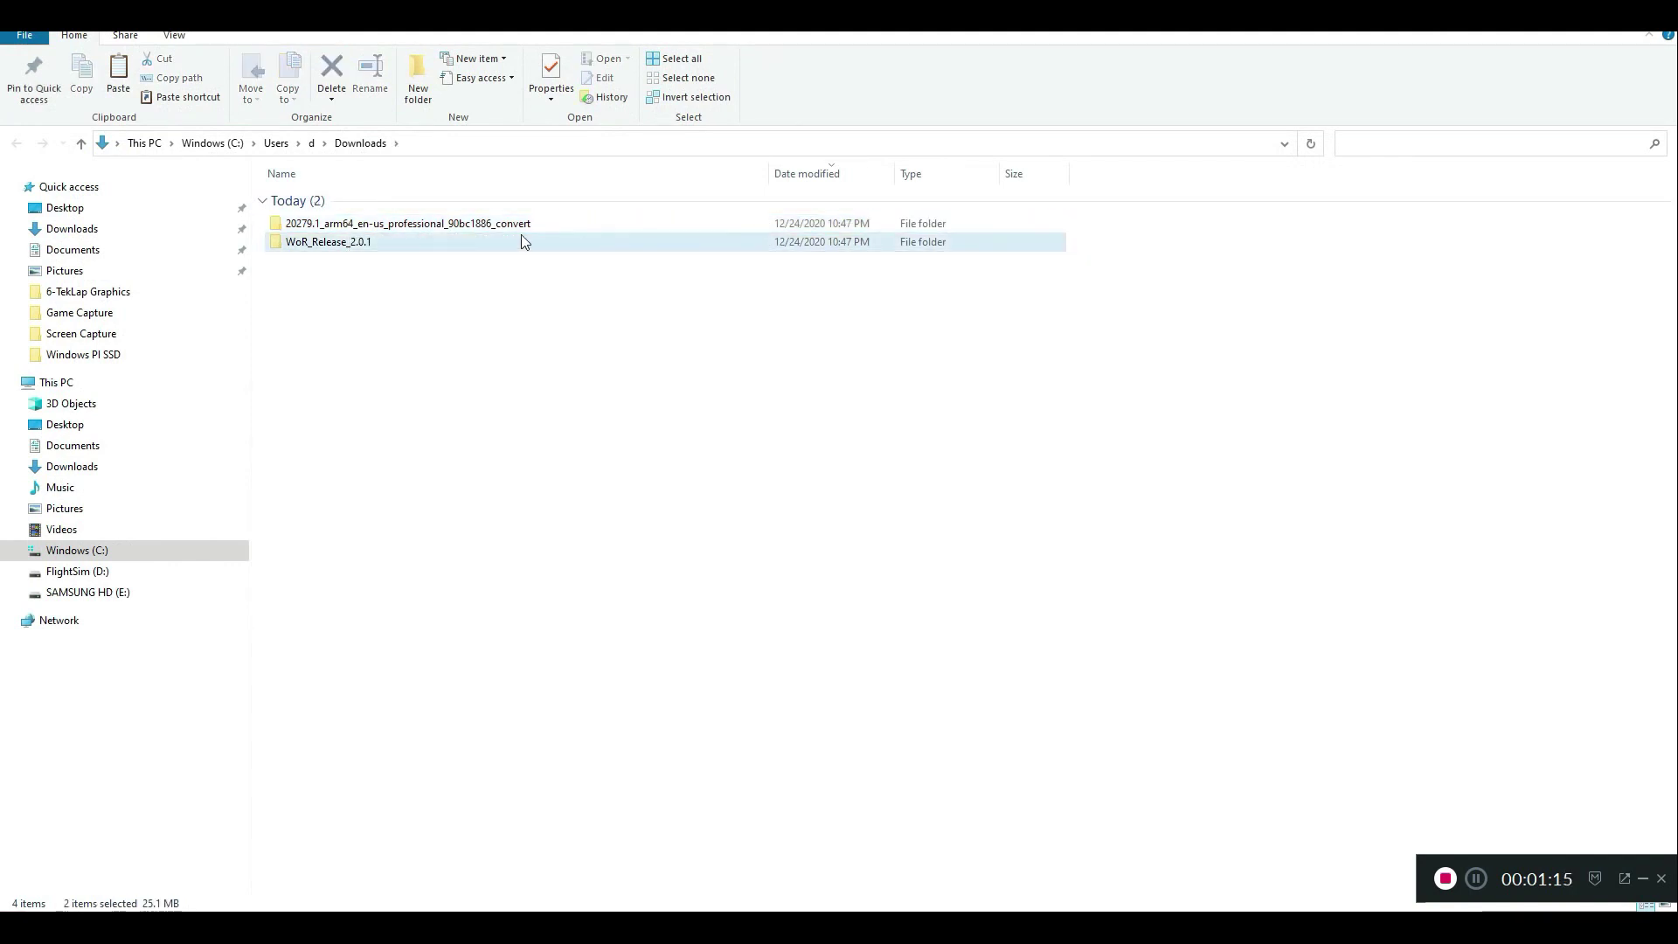
Run uup_download_windows.cmd from the 20279.1_arm64_en-us_professional_90bc1886_convert folder, allowing it past the SmartScreen warning
double_click(470, 226)
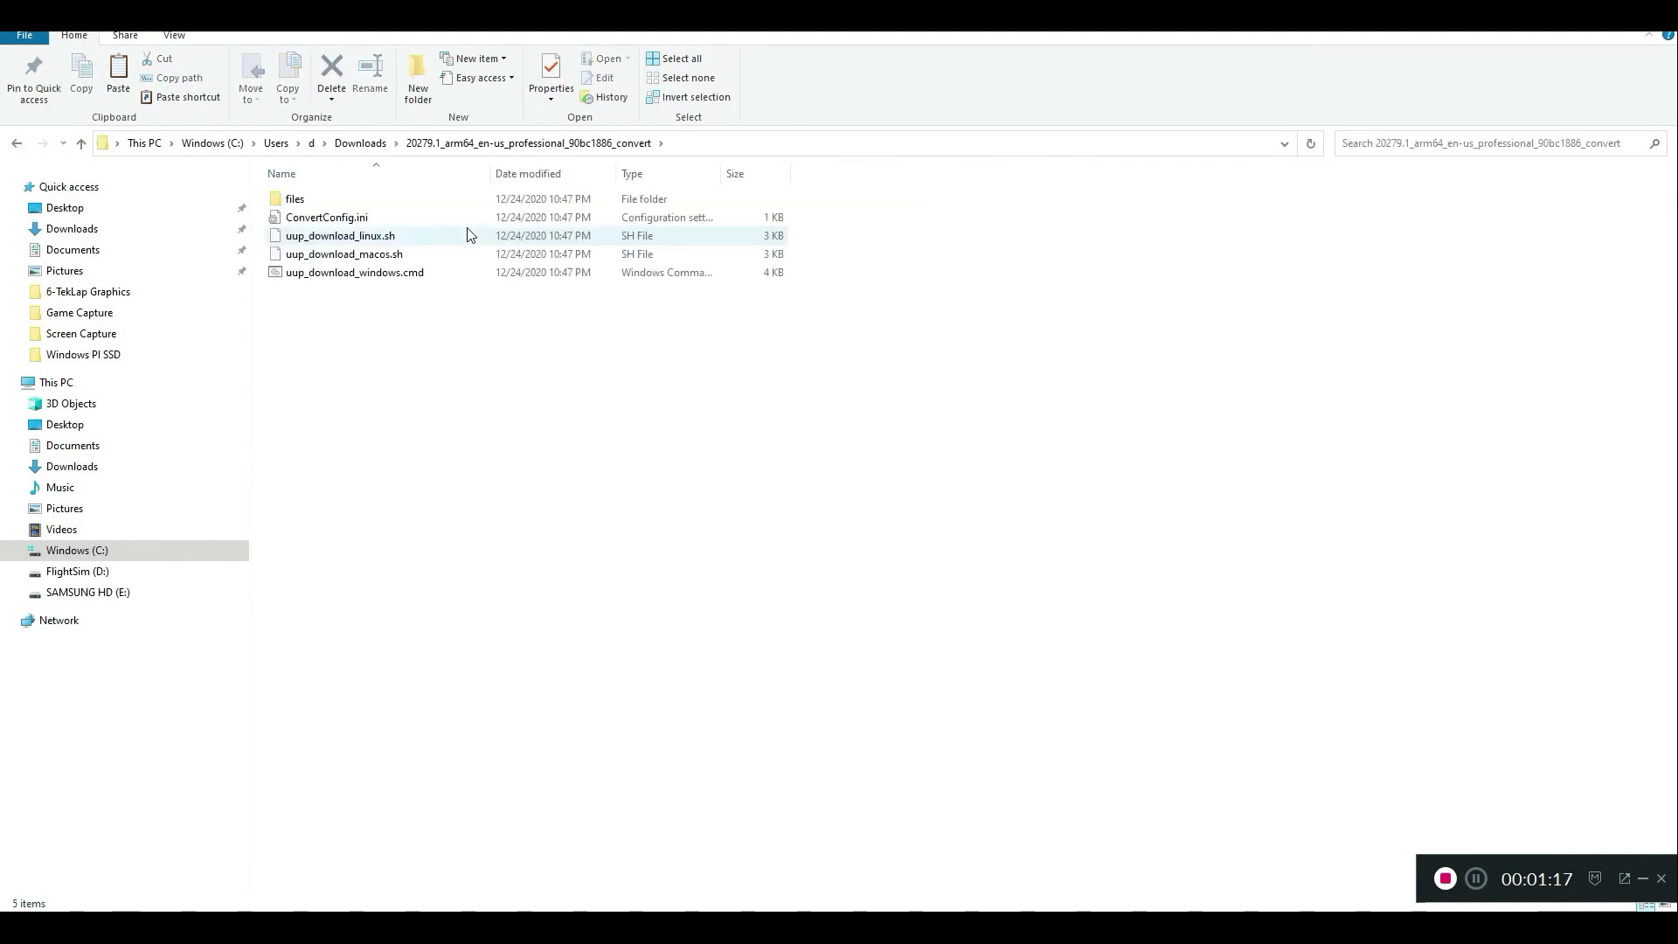
click(414, 278)
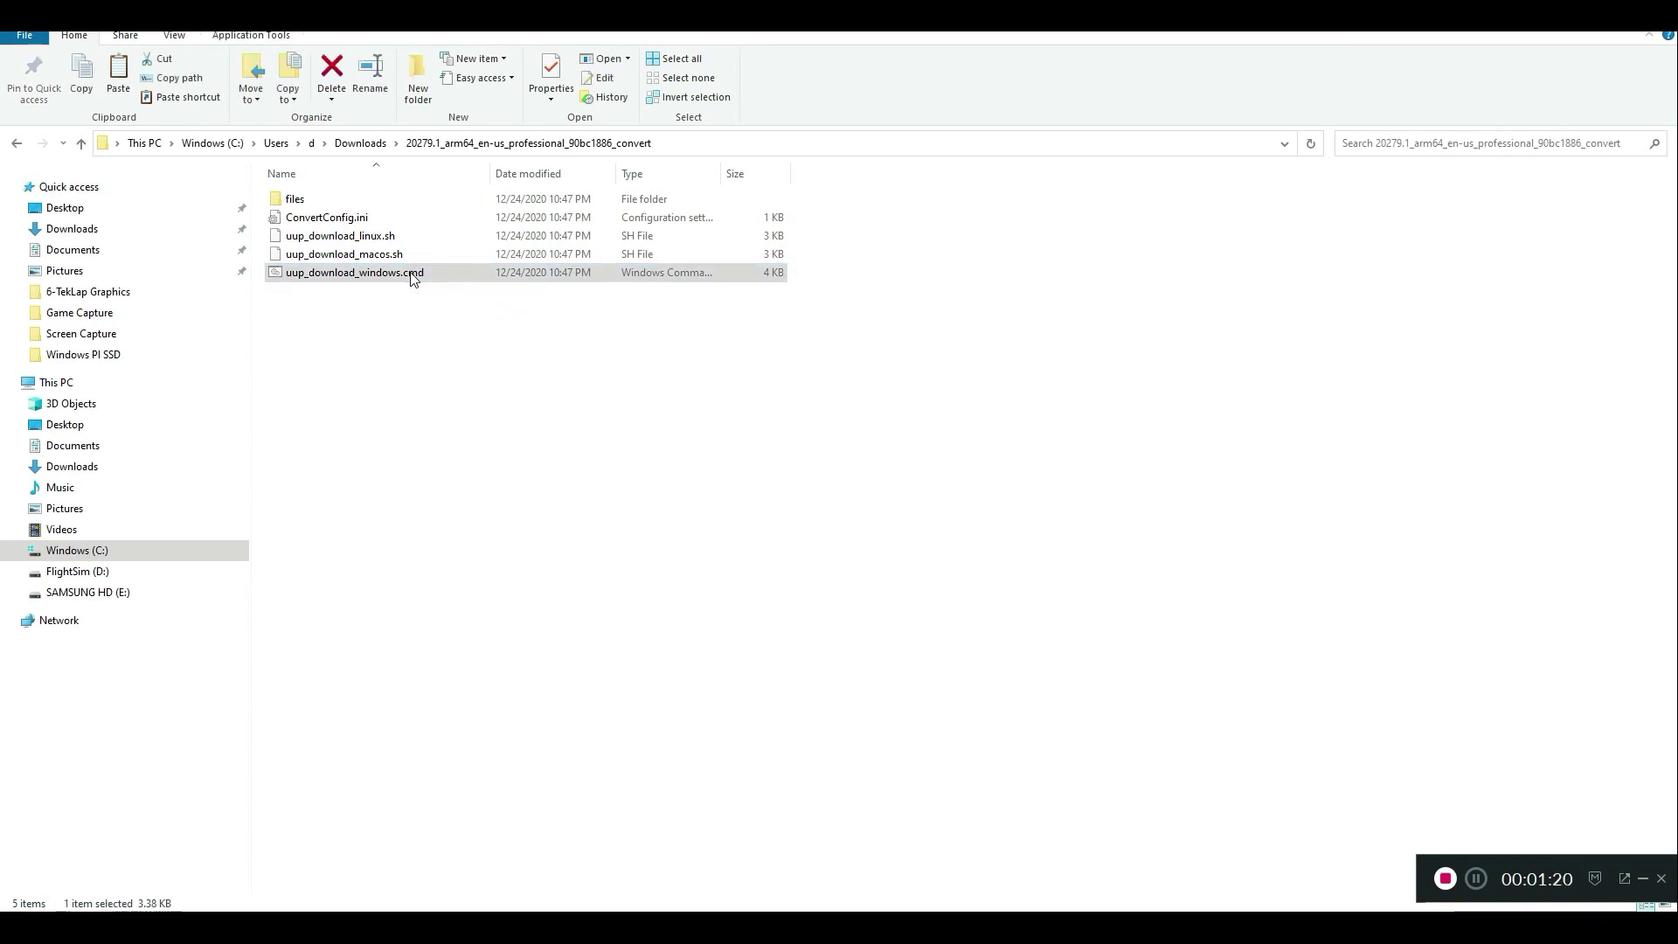
double_click(414, 276)
click(651, 341)
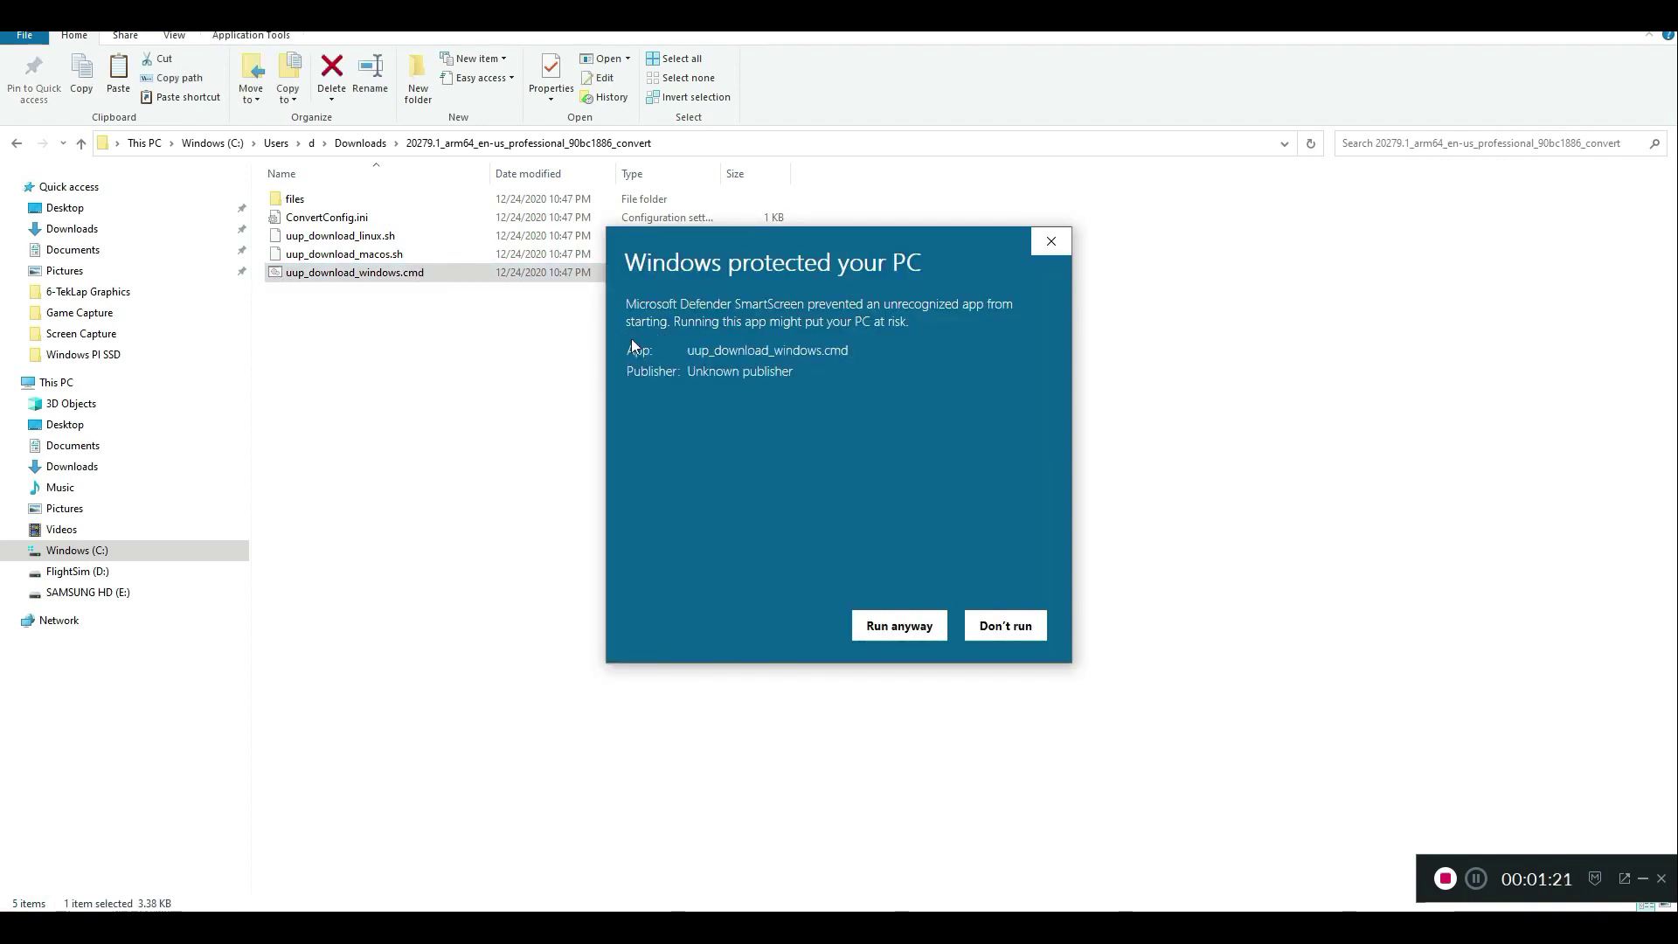
click(899, 626)
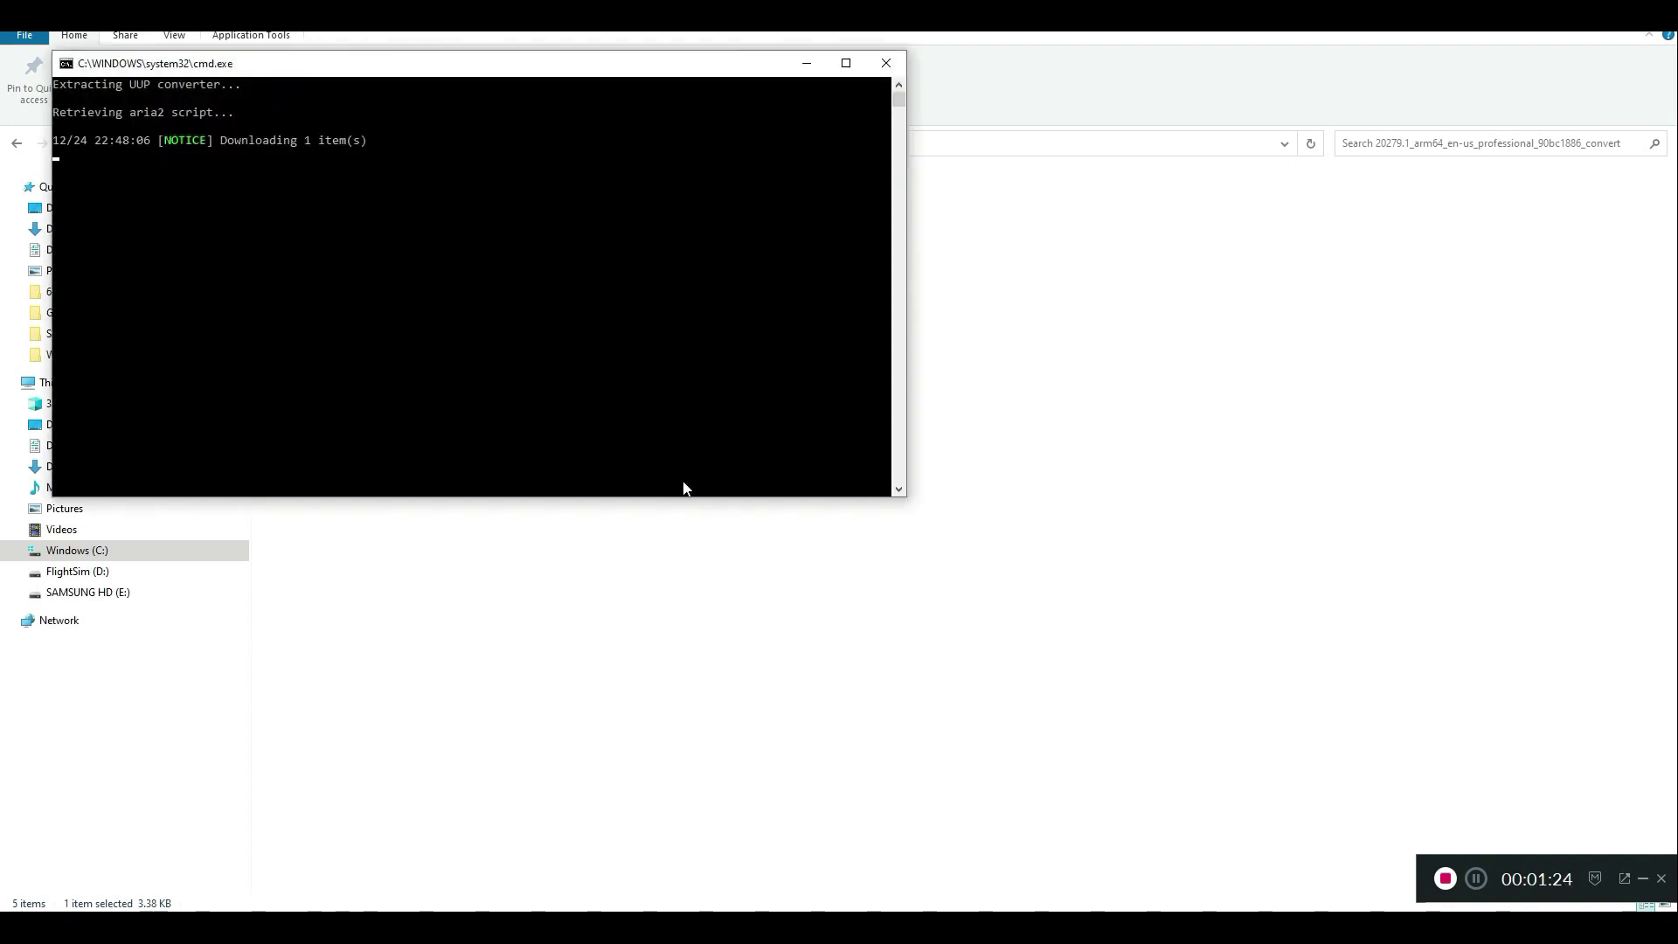
Enlarge the UUP conversion console and show the resulting ISO's full file name in the 20279.1_arm64_en-us_professional_90bc1886_convert folder
click(840, 63)
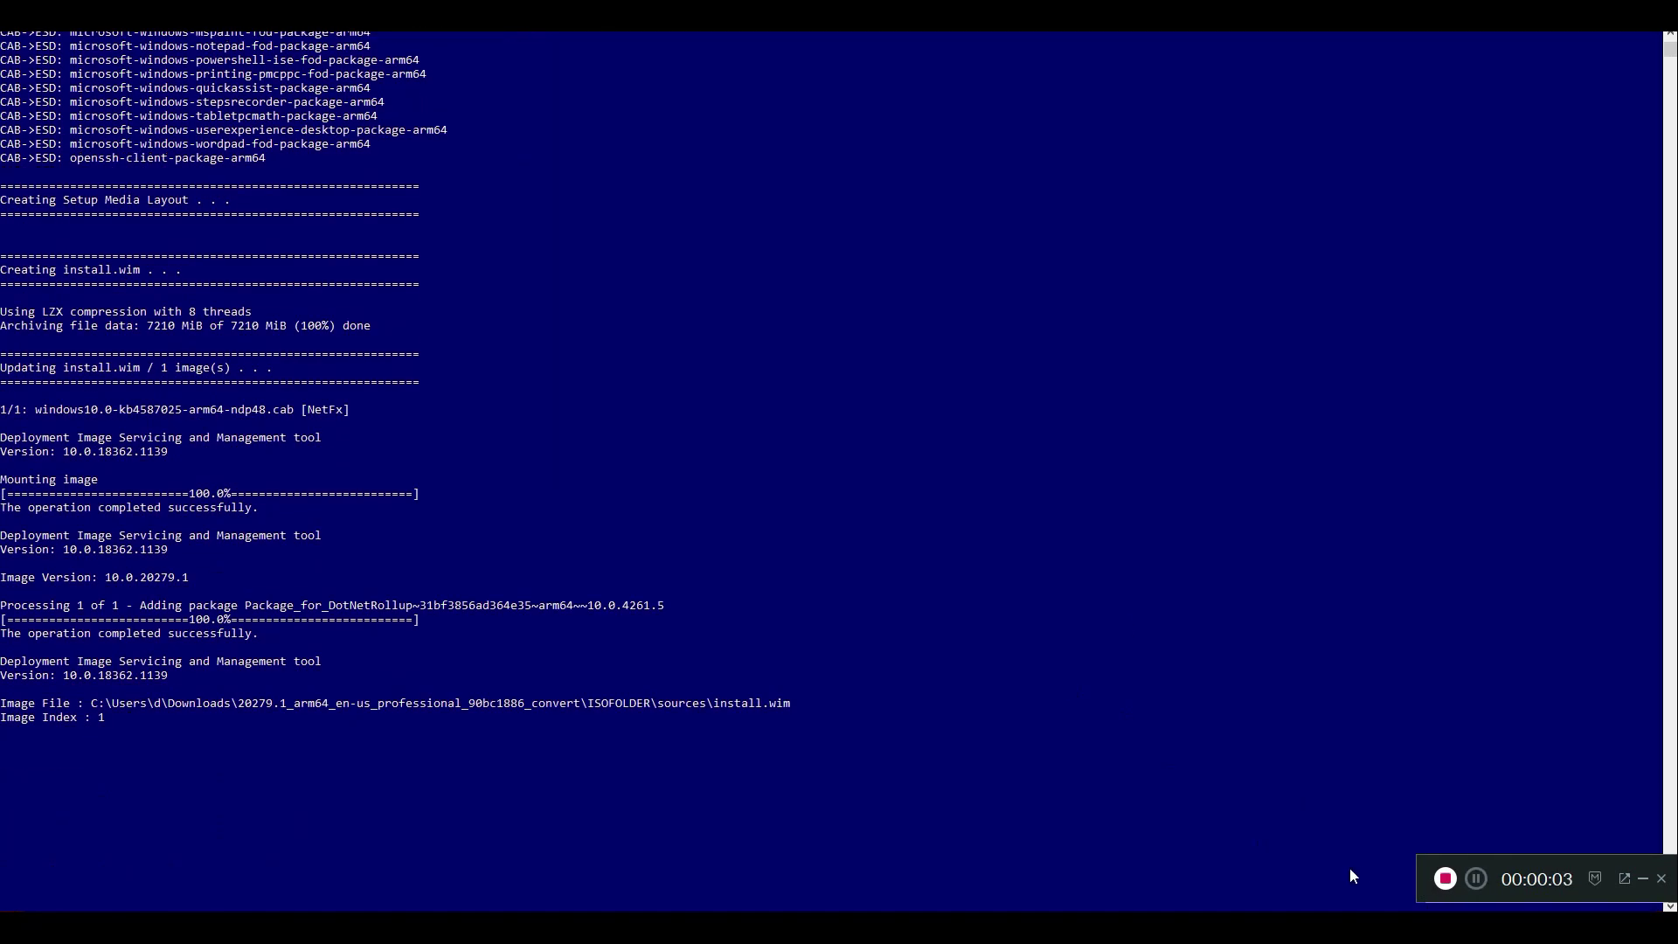
click(1445, 881)
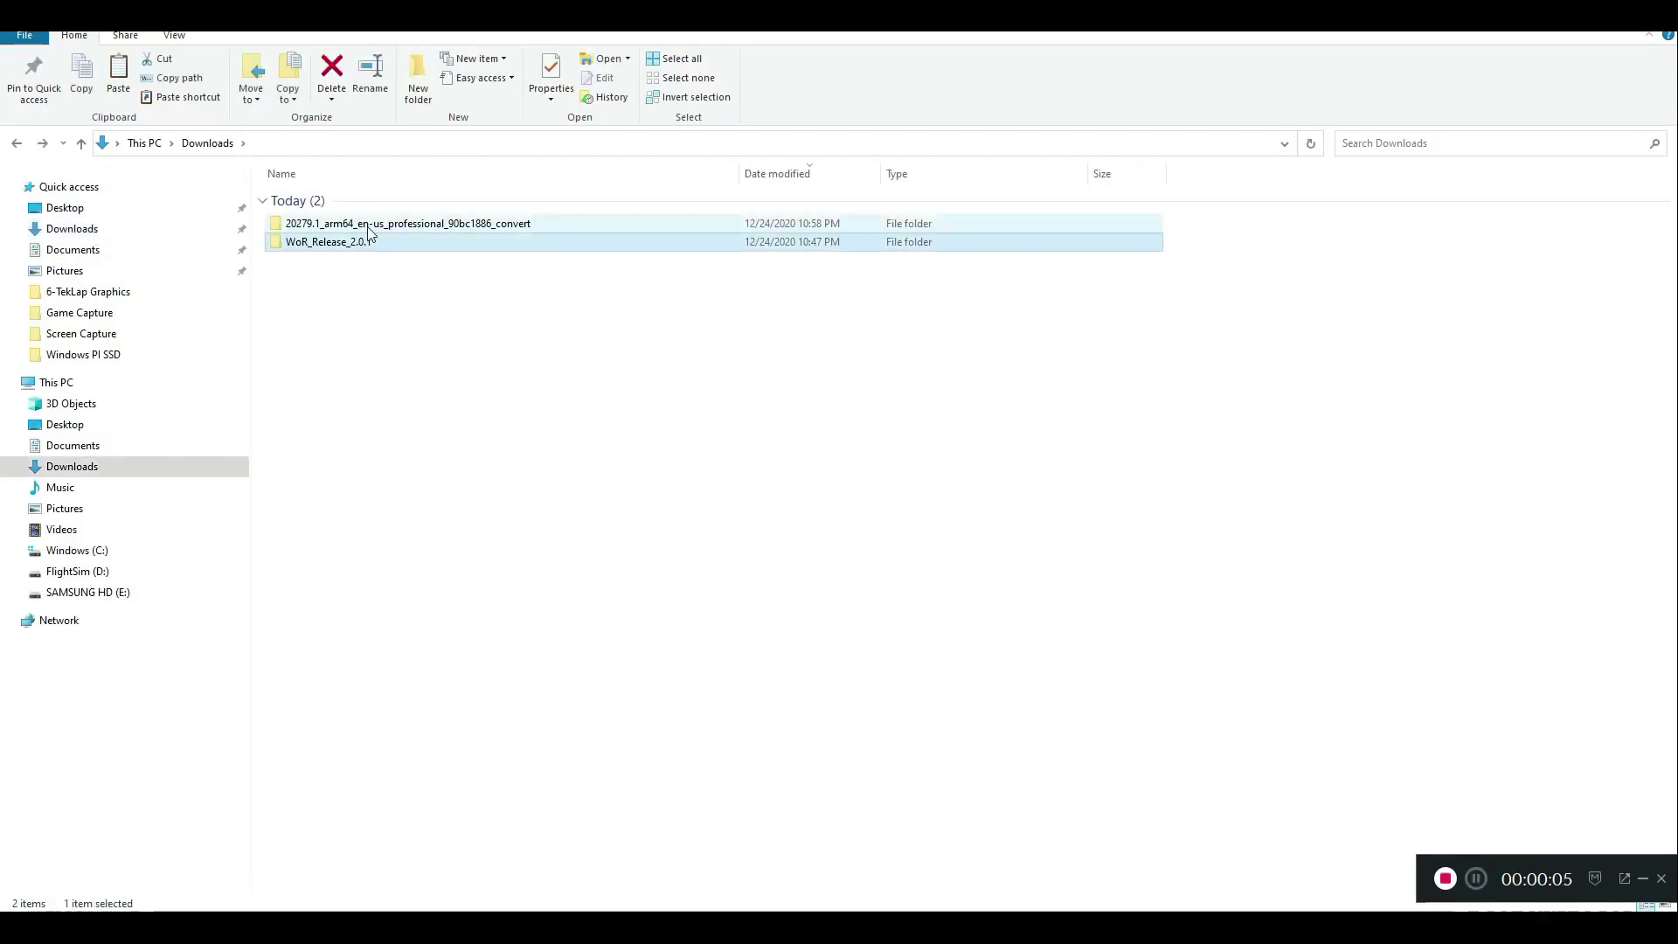
double_click(349, 221)
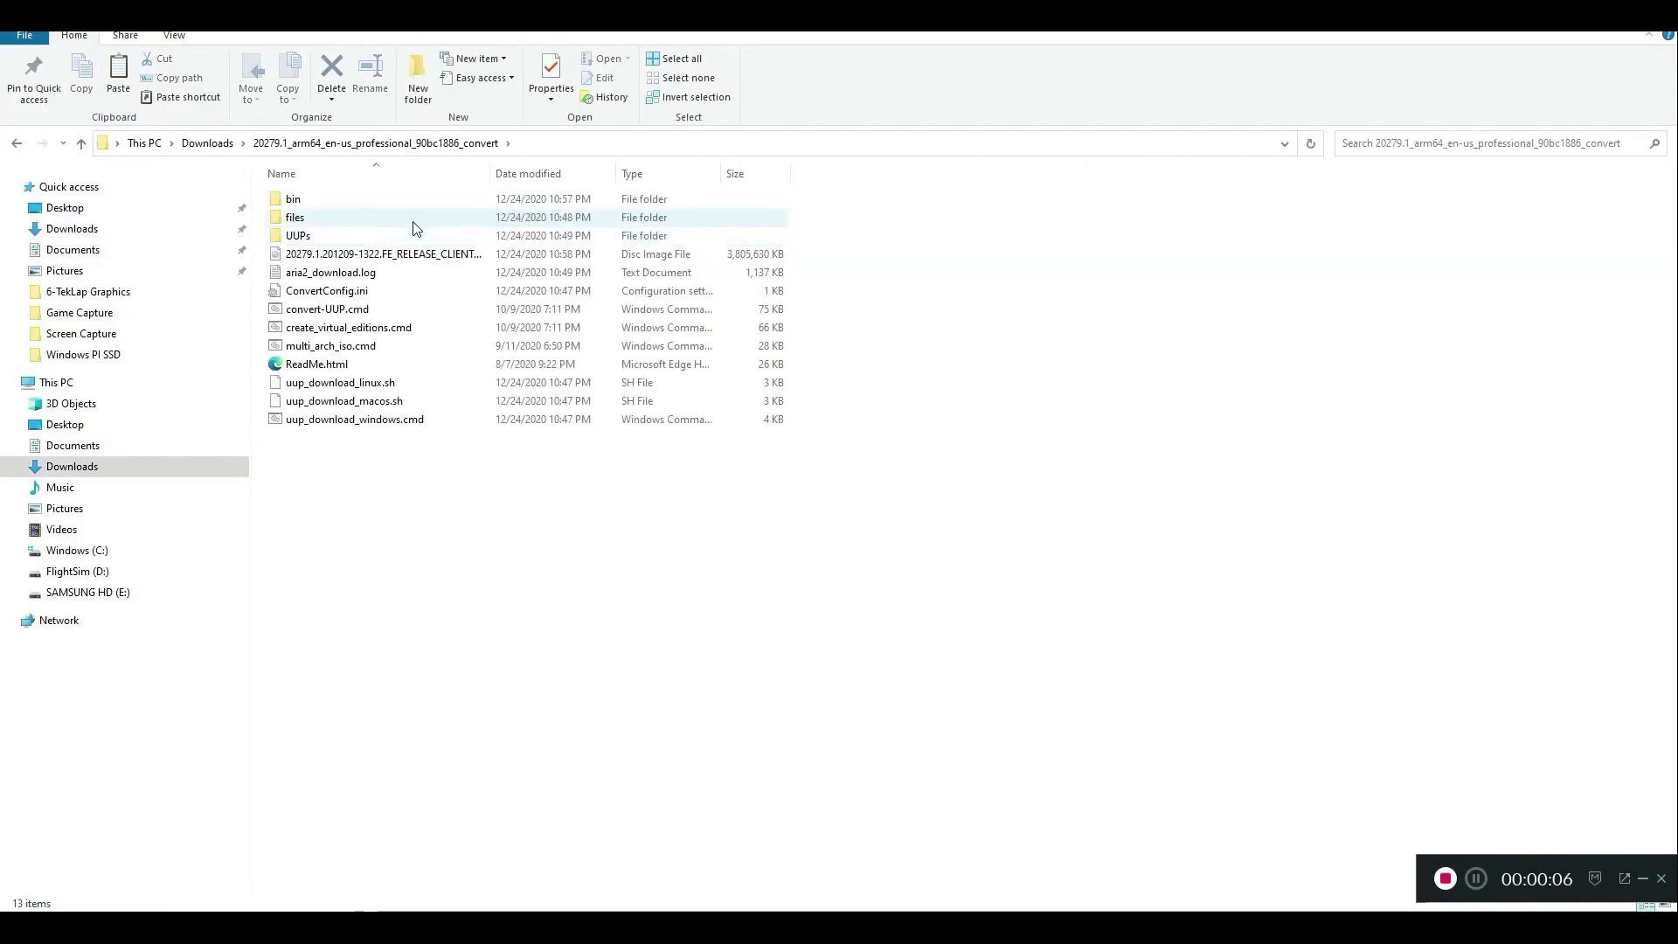
drag(490, 182, 690, 173)
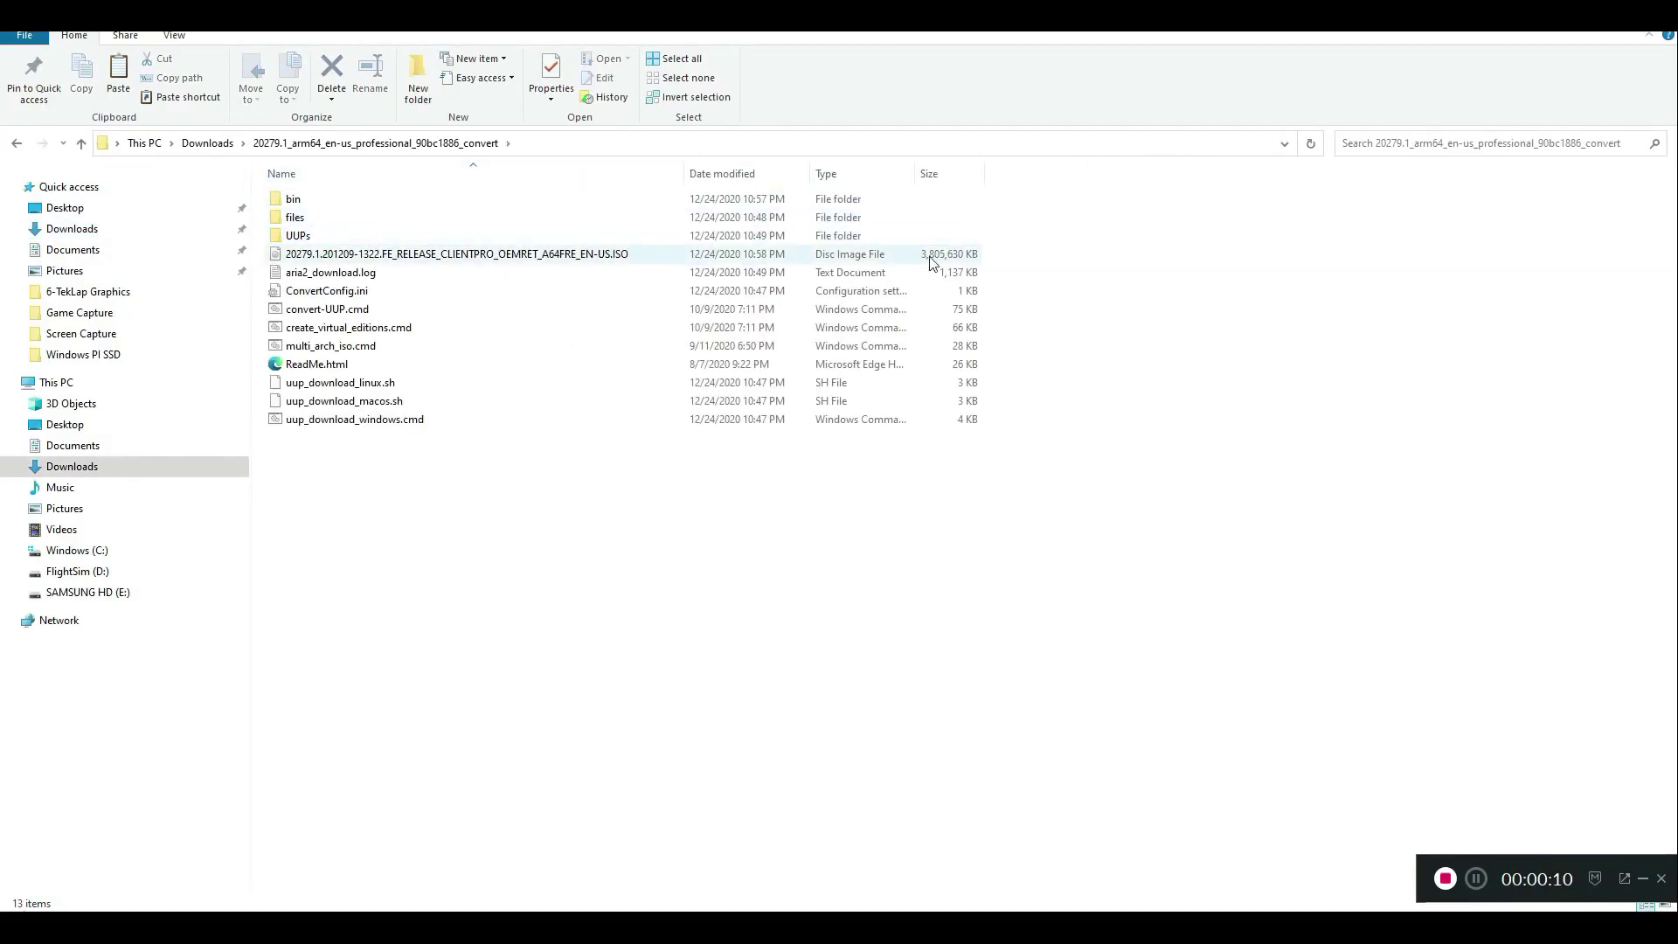
Run WoR.exe from the WoR_Release_2.0.1 folder in Downloads and proceed past the welcome page with English as the language
click(105, 233)
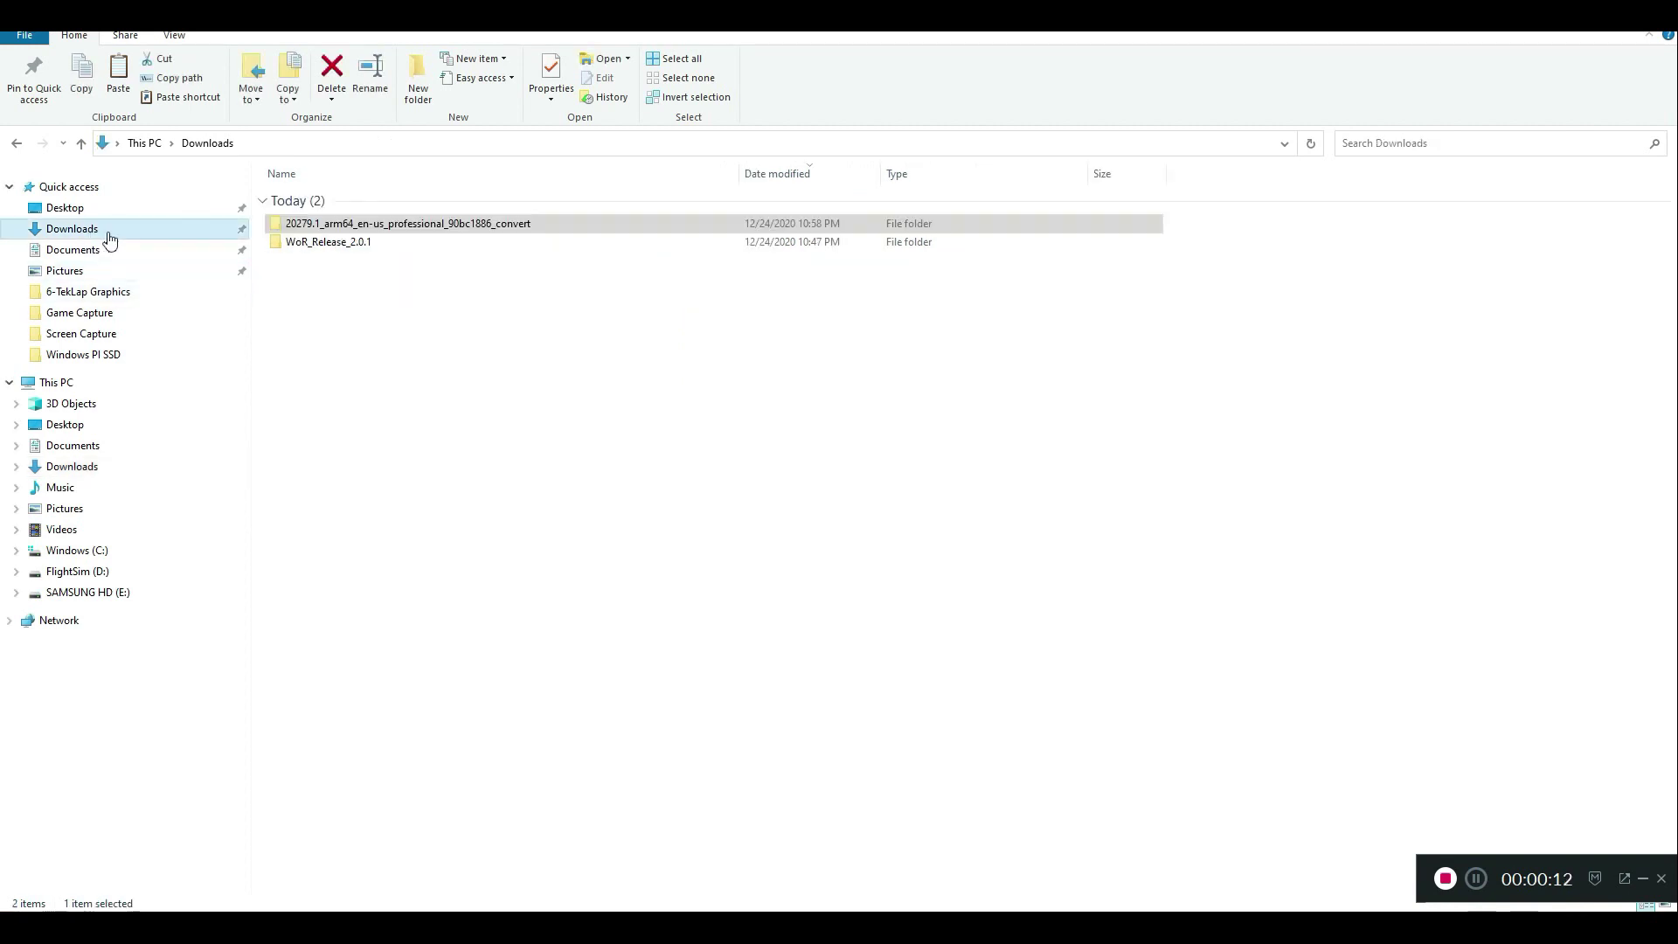
double_click(348, 244)
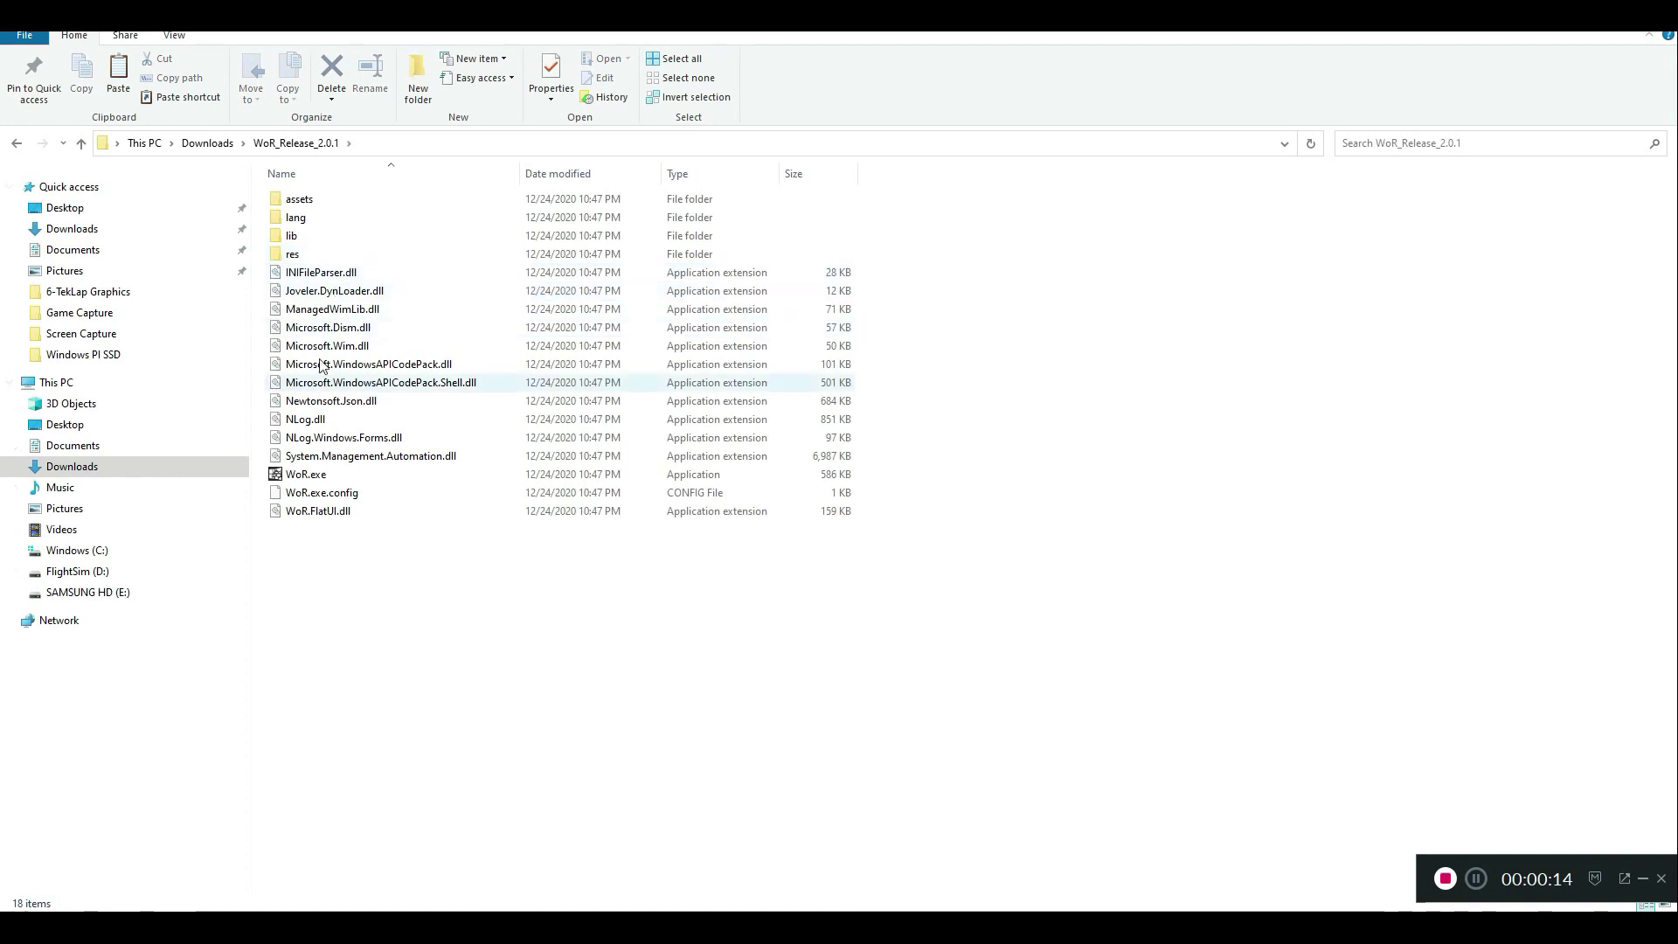
double_click(301, 473)
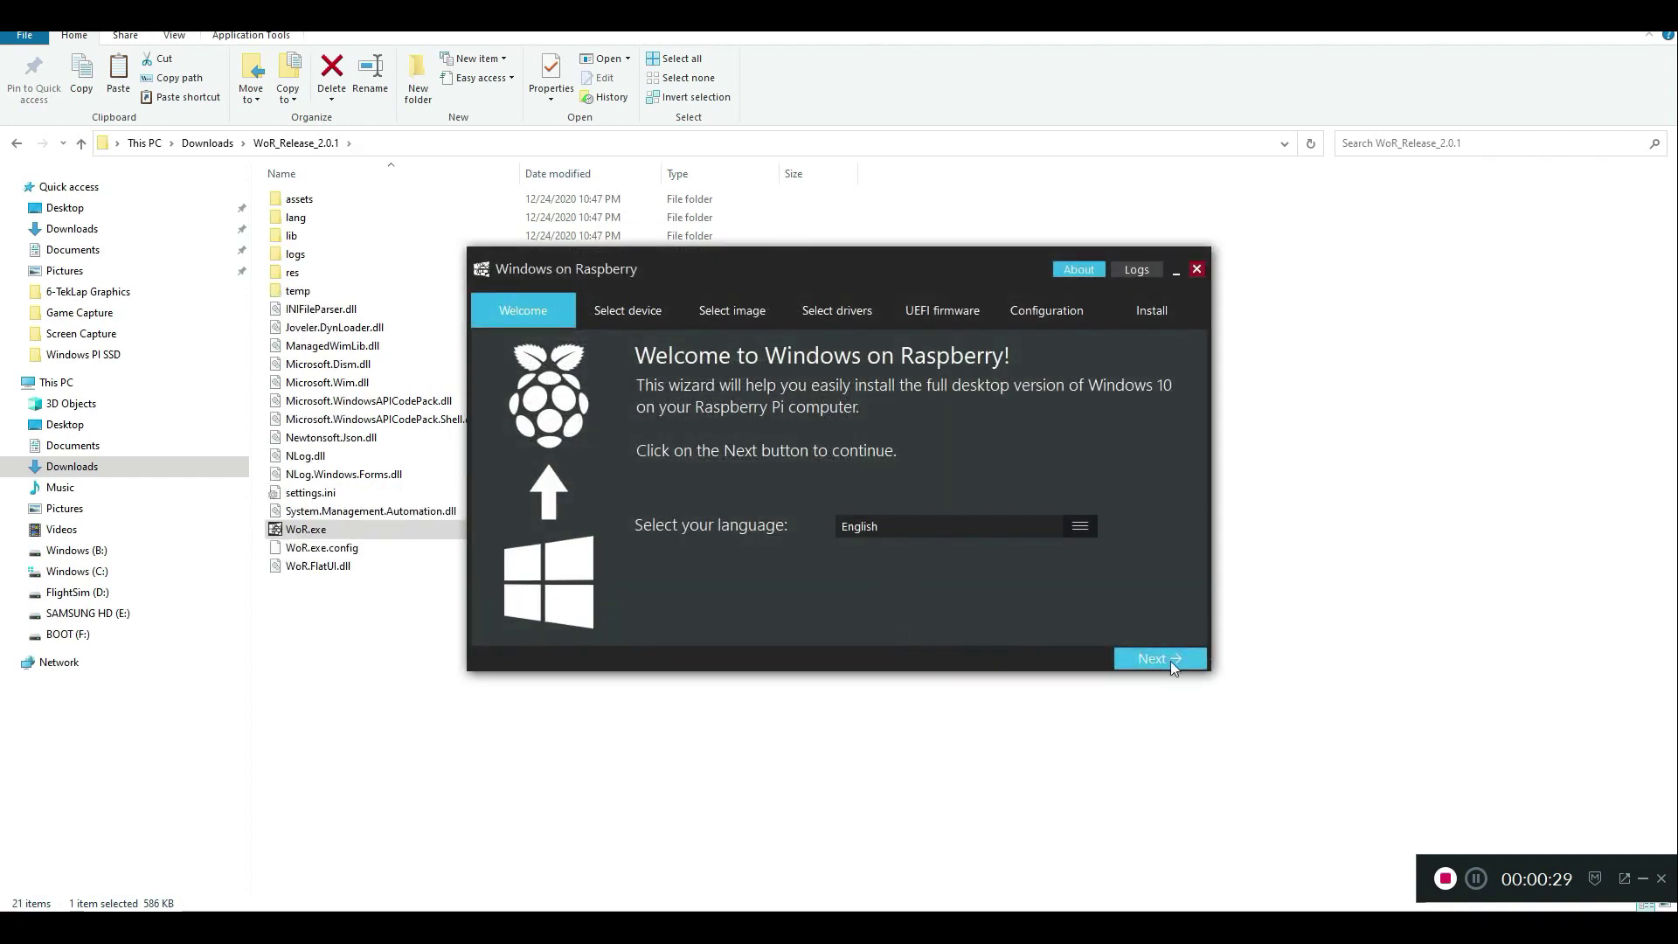
click(1171, 660)
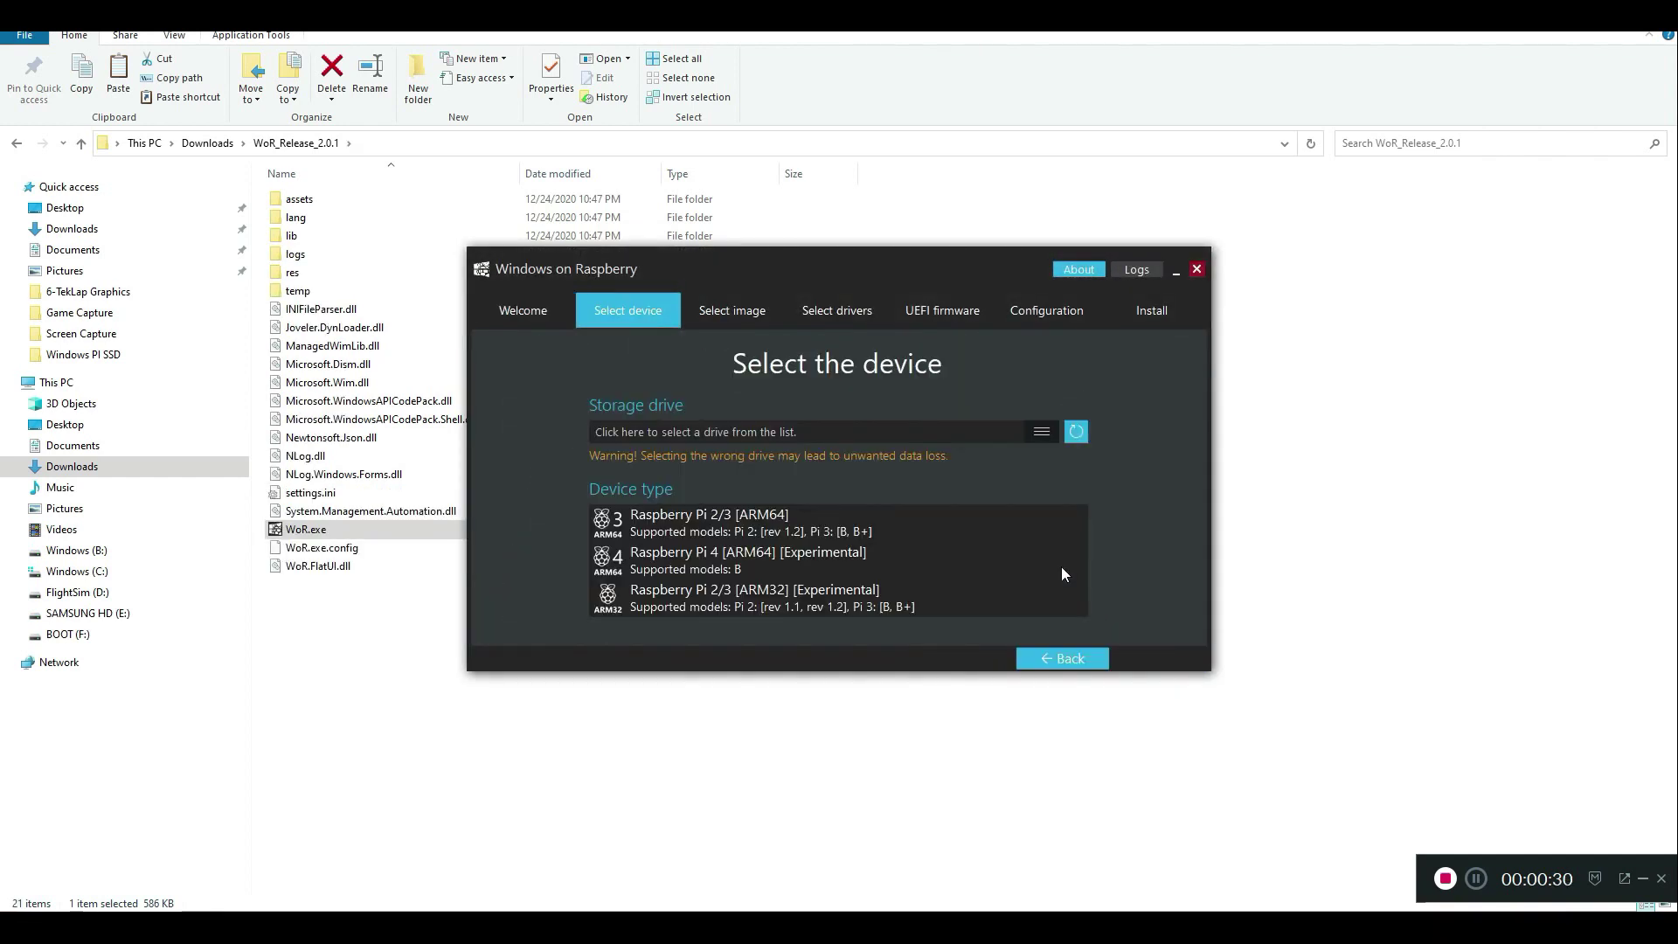
Choose Raspberry Pi 4 [ARM64] as the device type and Disk 4 - TOSHIBA External USB as the storage drive, dismissing the bootloader warning
click(868, 557)
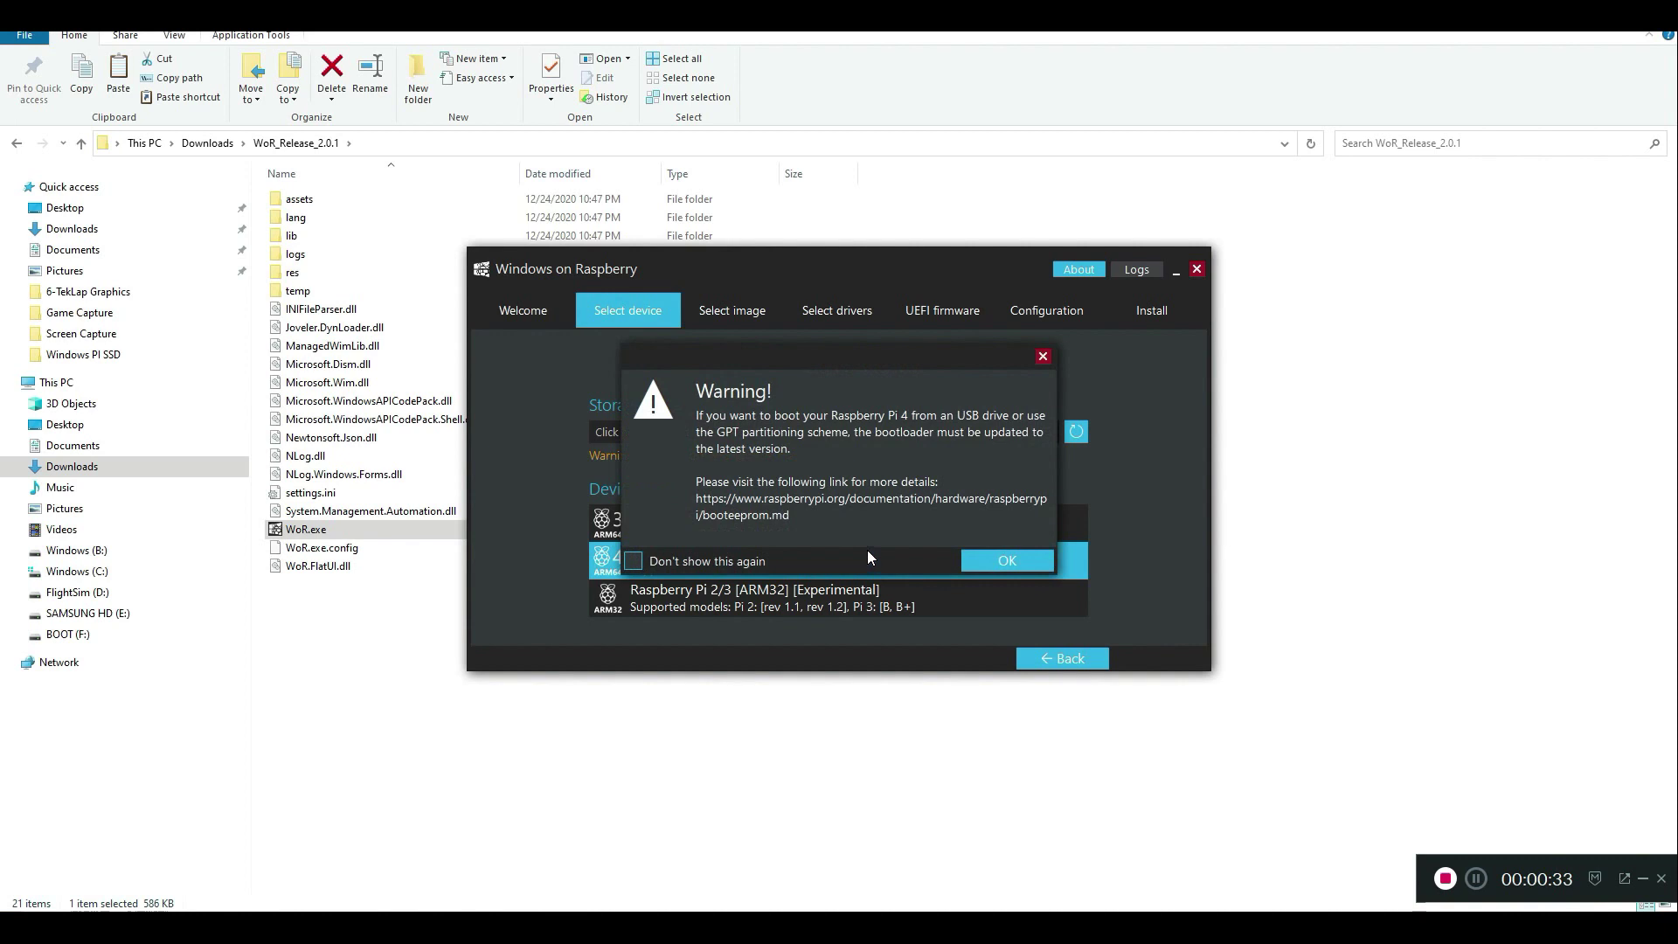
click(999, 558)
click(1042, 433)
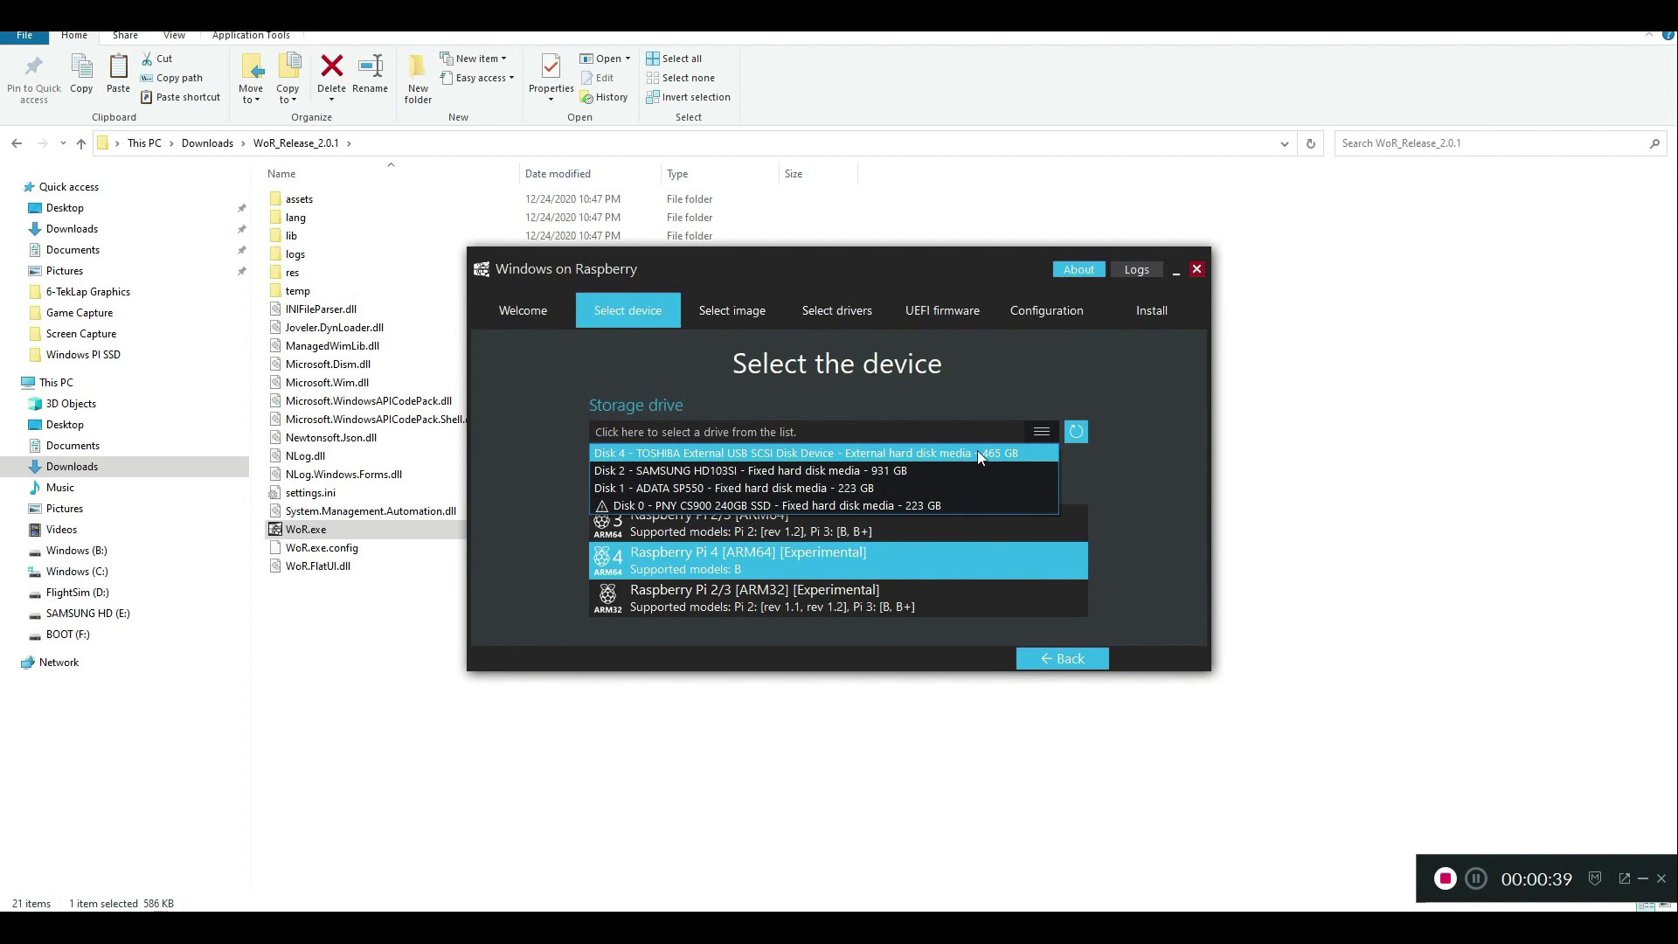
click(978, 454)
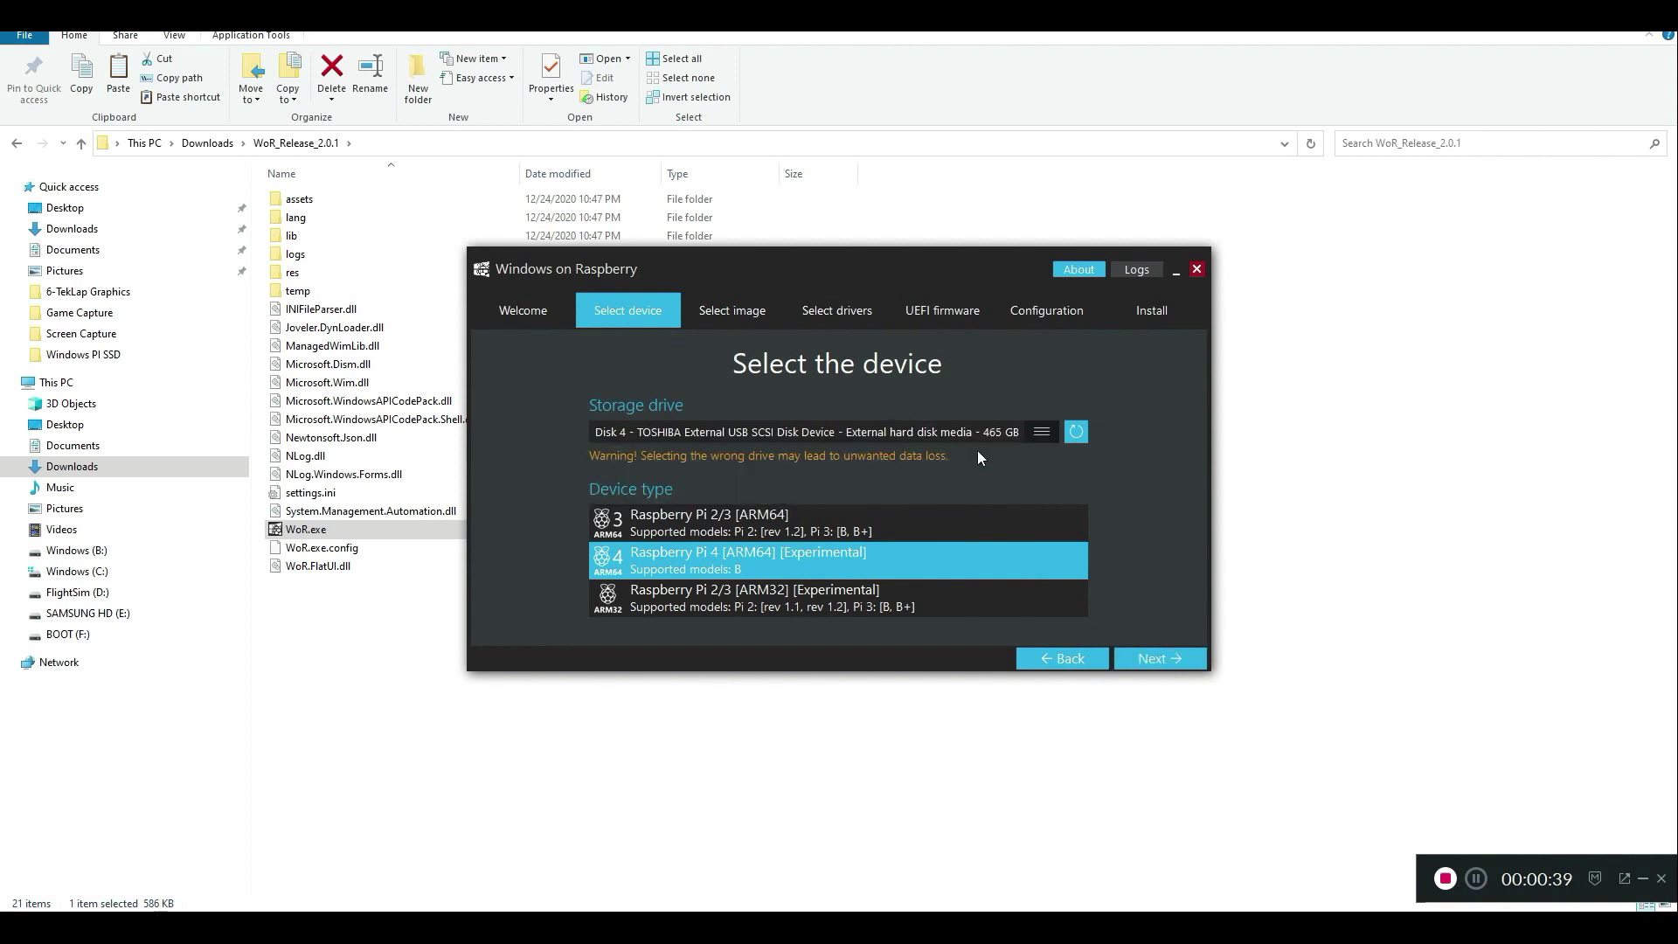
click(1151, 664)
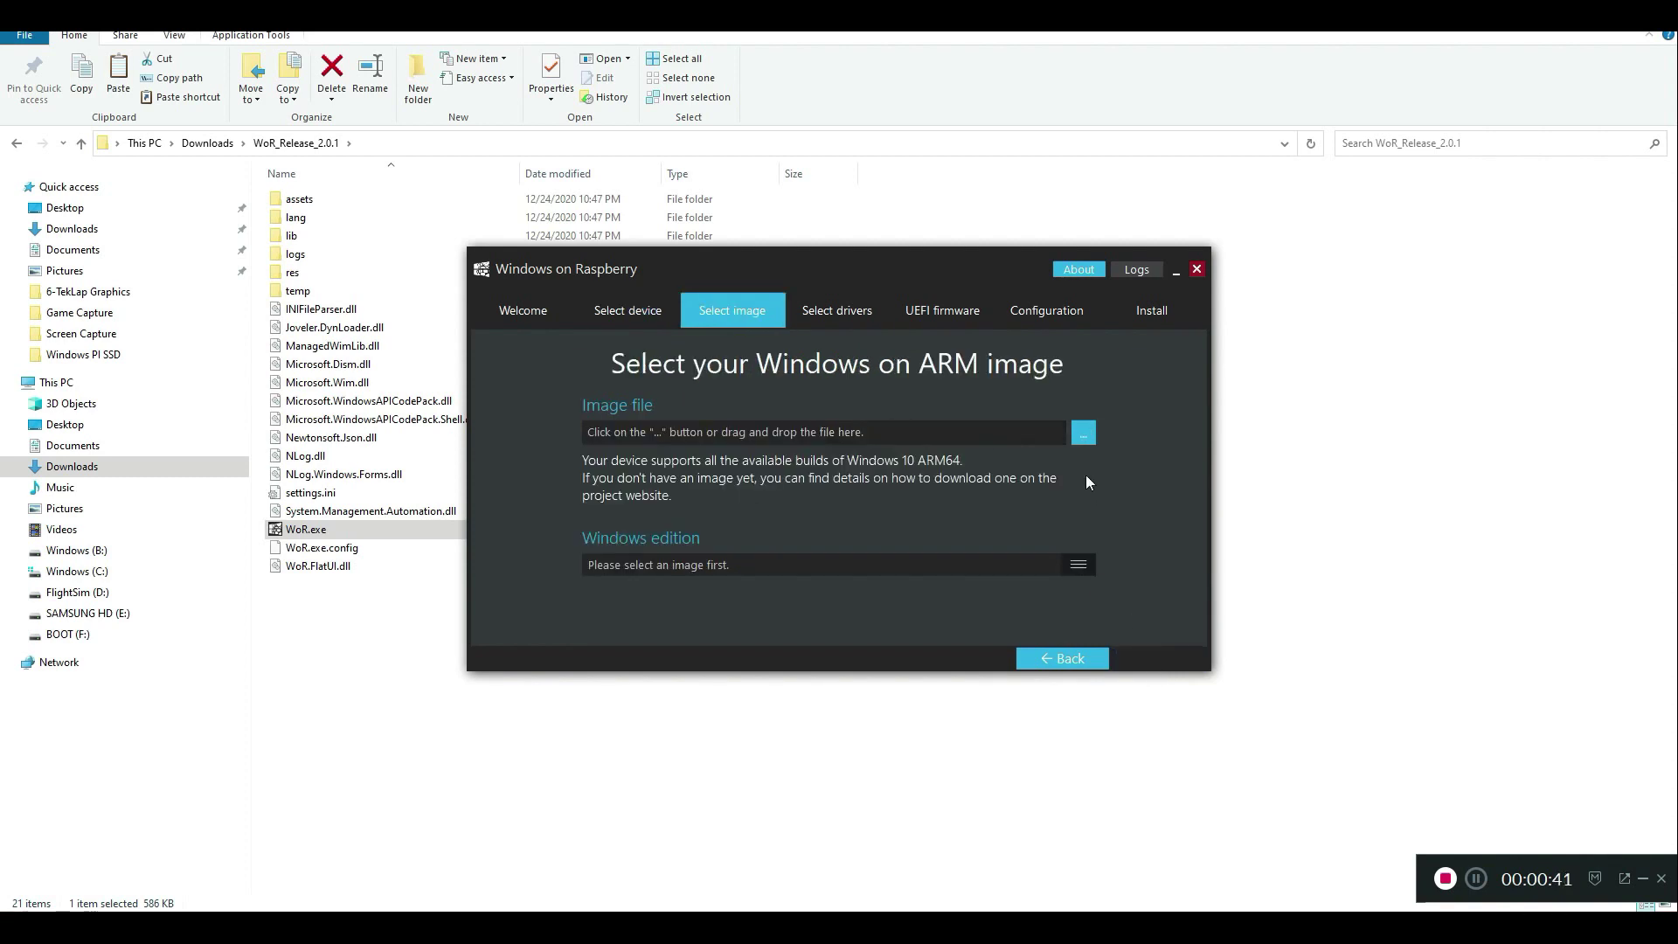
Load 20279.1.201209-1322.FE_RELEASE_CLIENTPRO_OEMRET_A64FRE_EN-US.ISO from the convert folder as the Windows image and continue to driver selection
click(1083, 434)
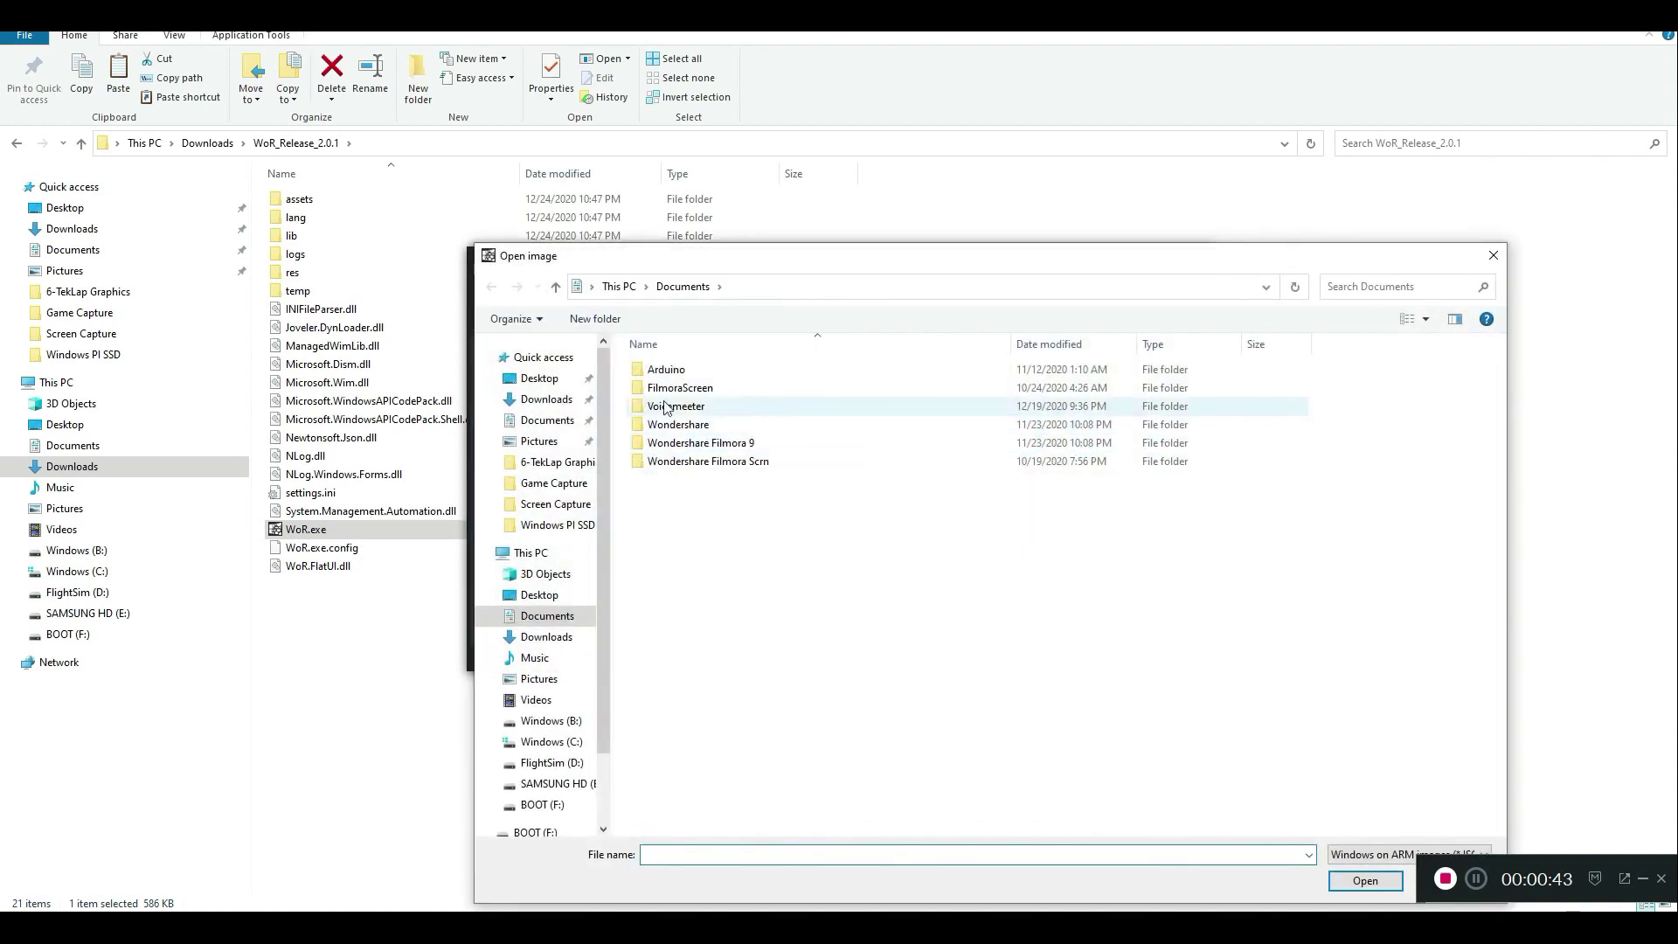
click(527, 400)
double_click(724, 408)
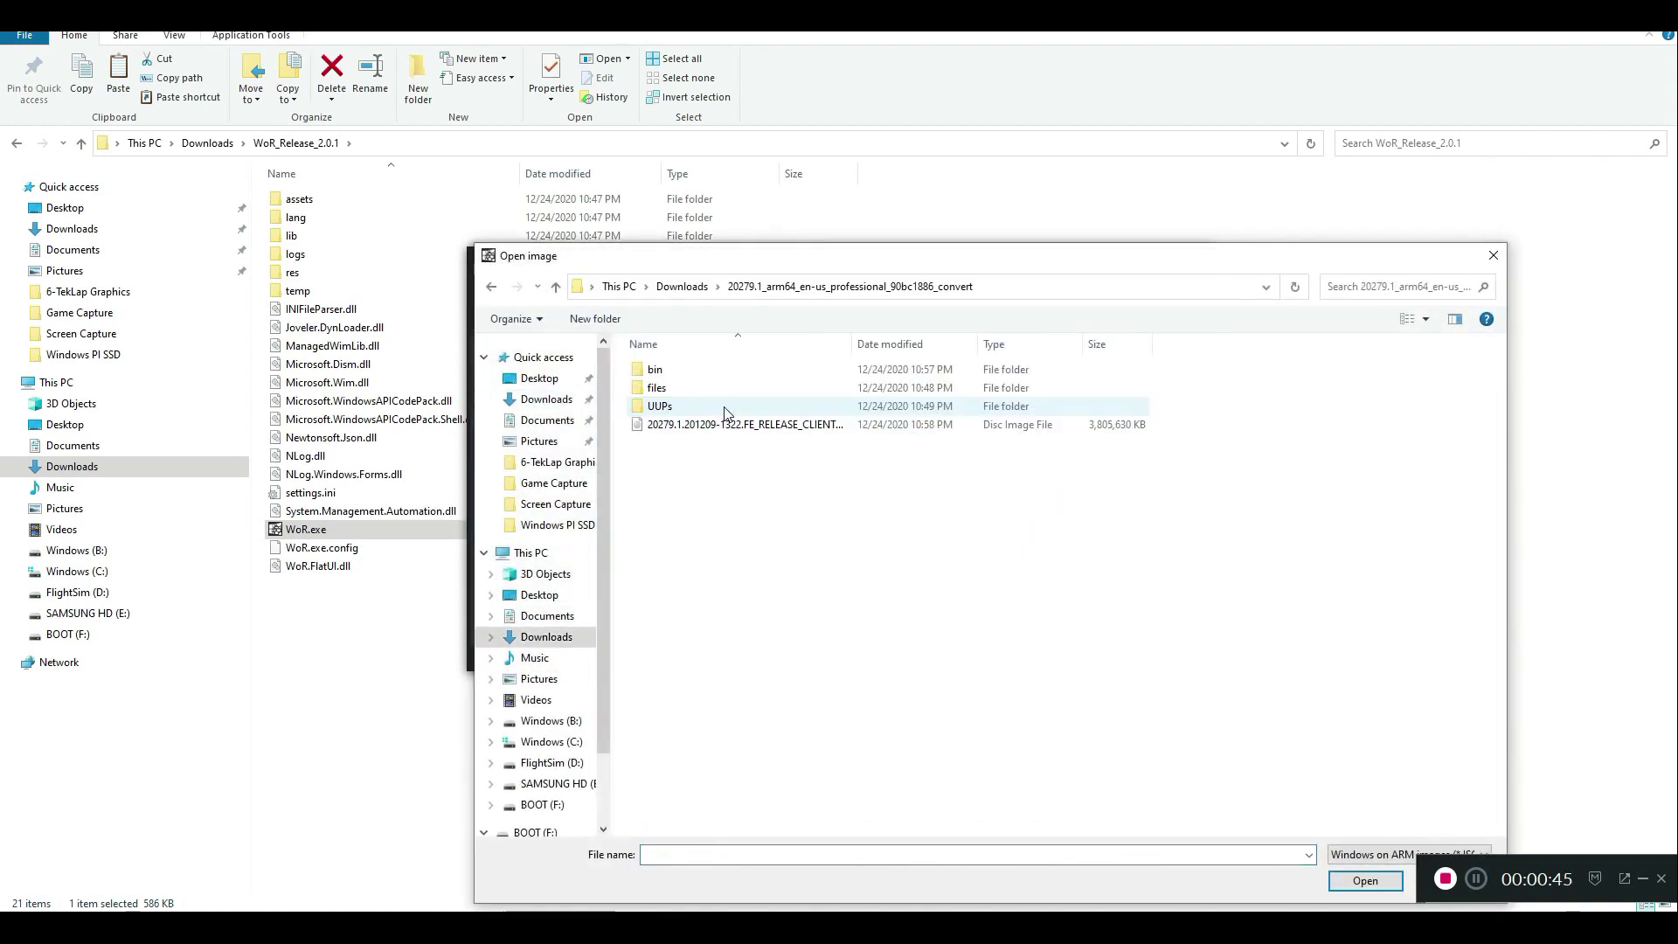
click(717, 424)
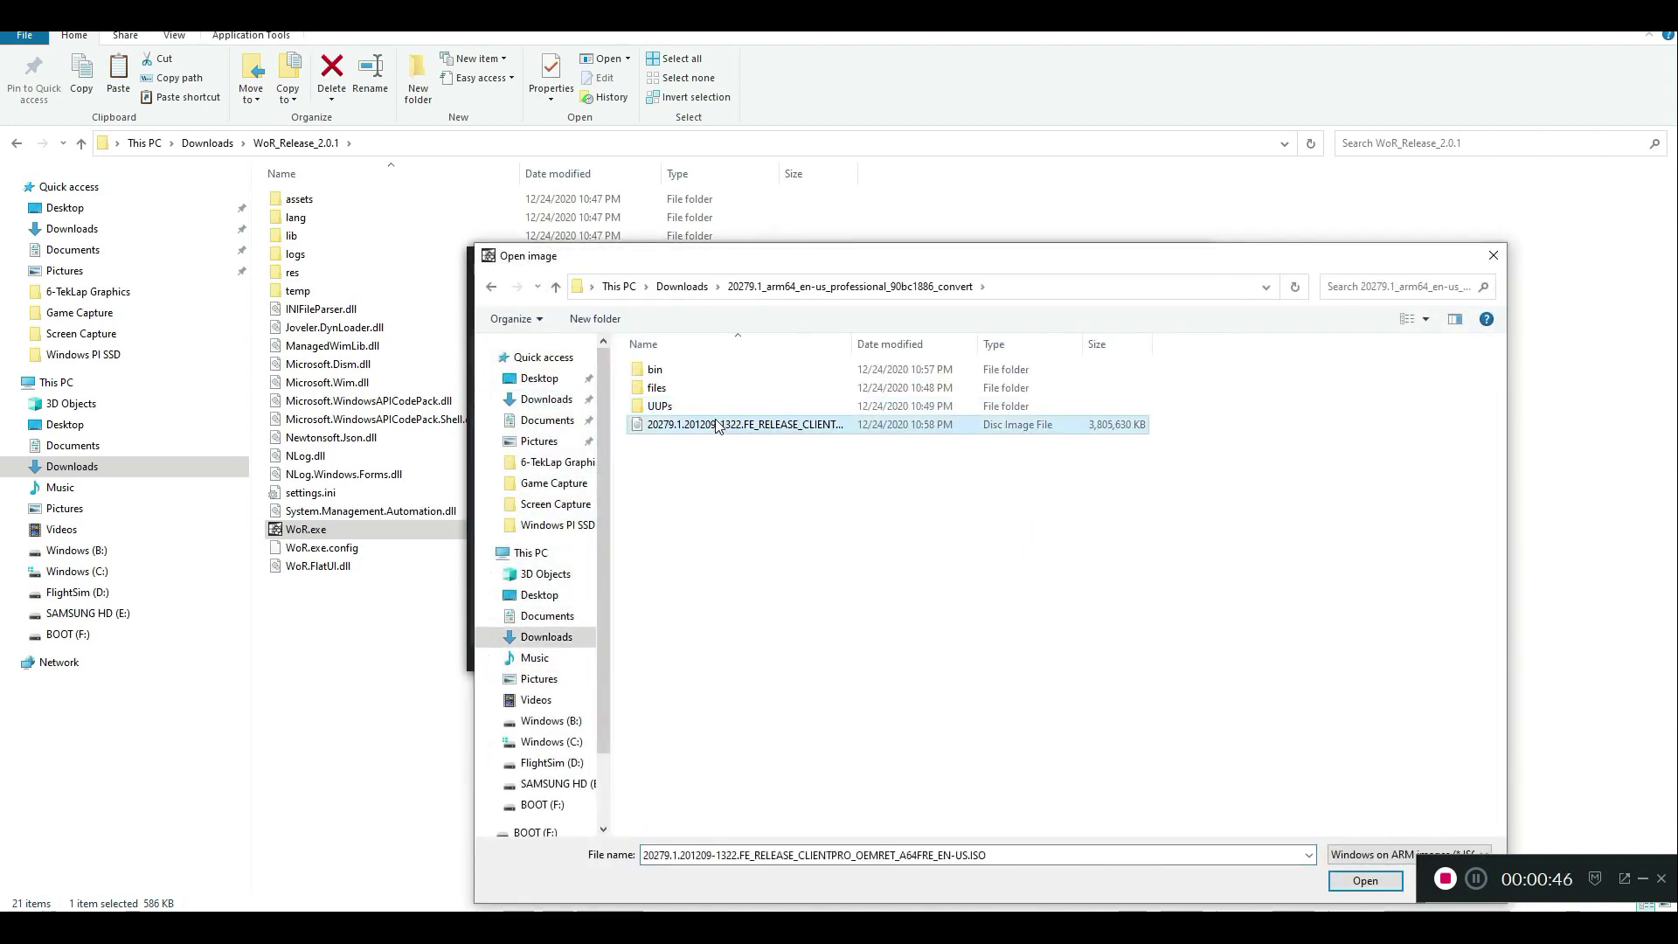
click(1365, 880)
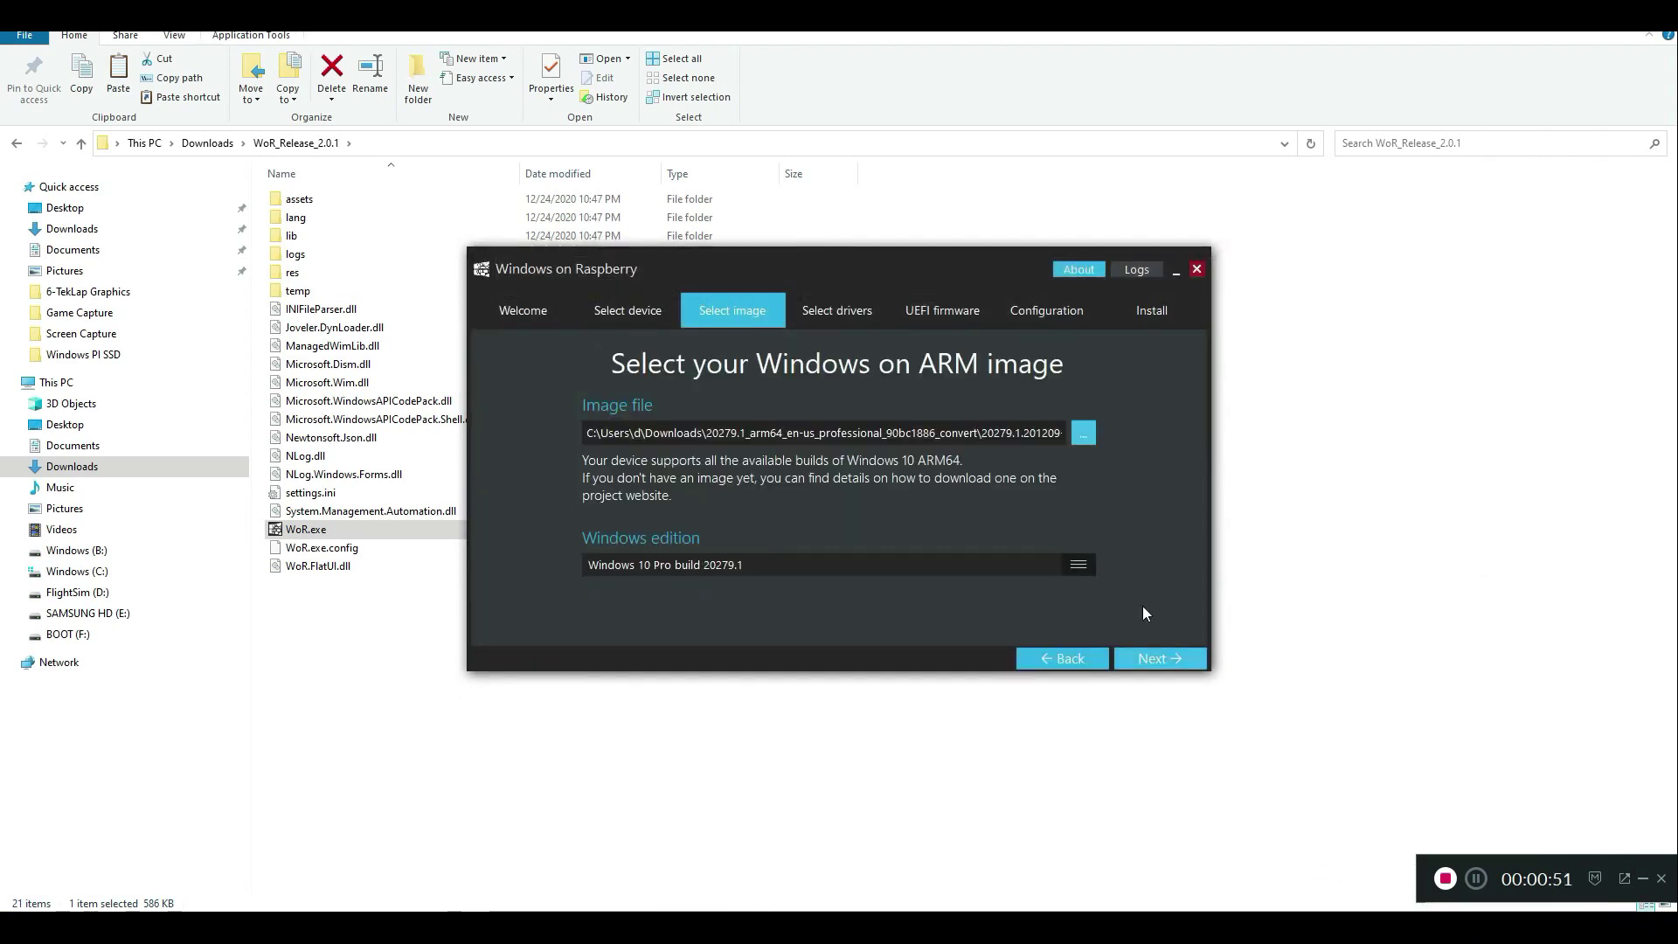
click(1177, 656)
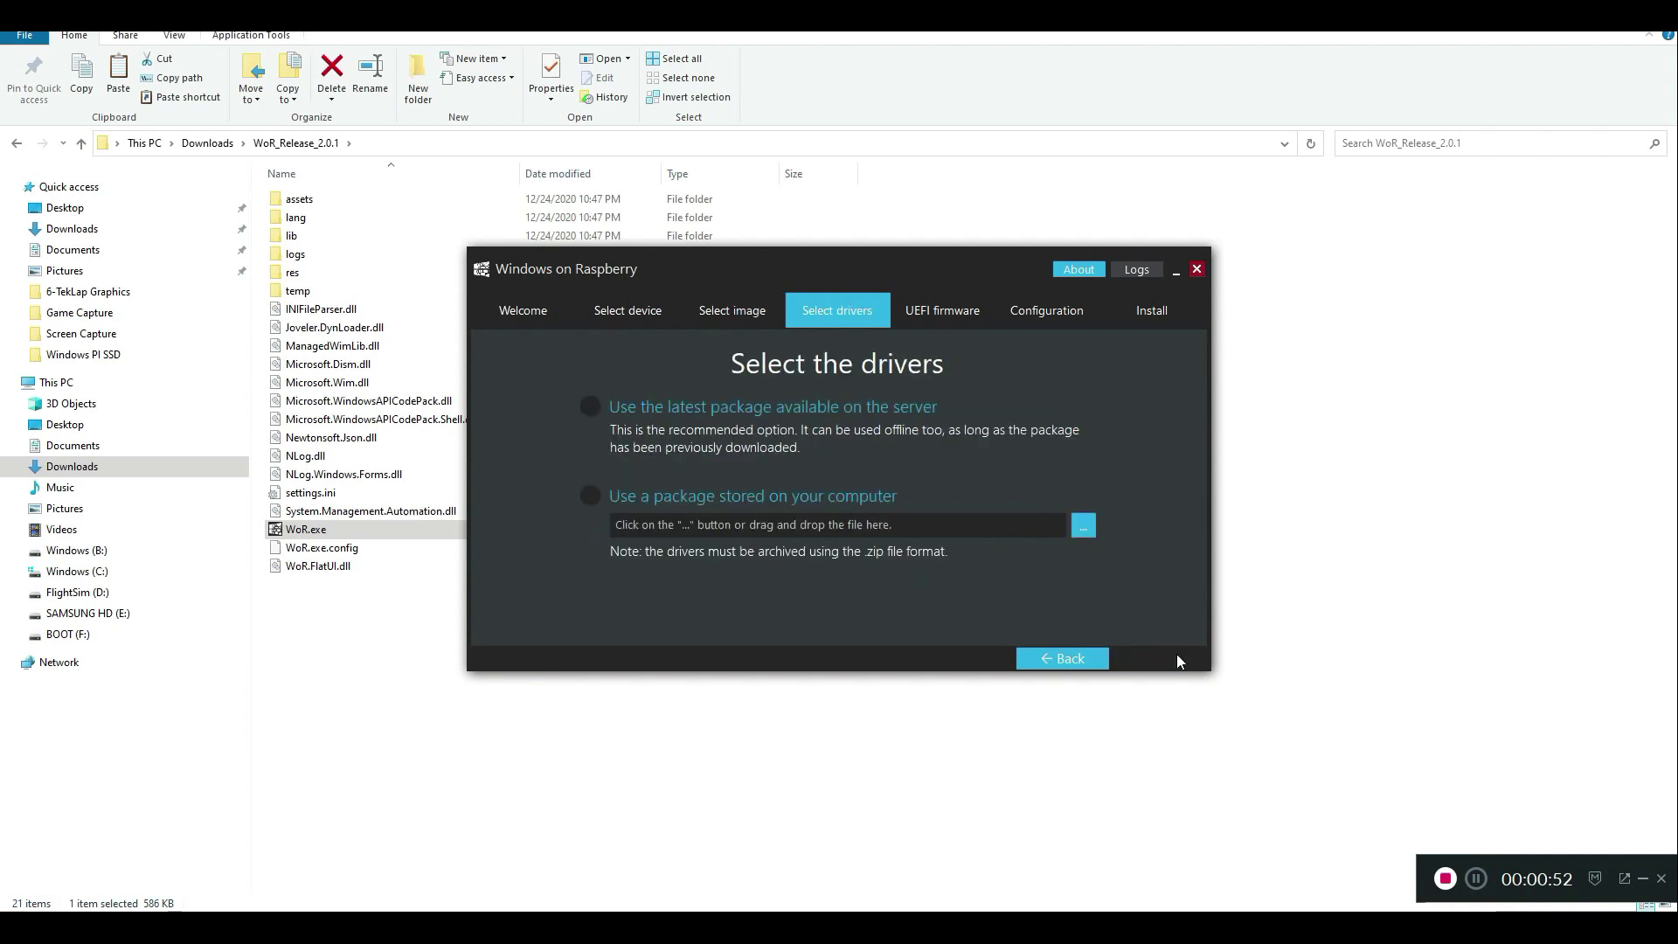
Use the latest driver package from the server, accepting its license agreement, and the latest UEFI firmware available on the server
click(874, 411)
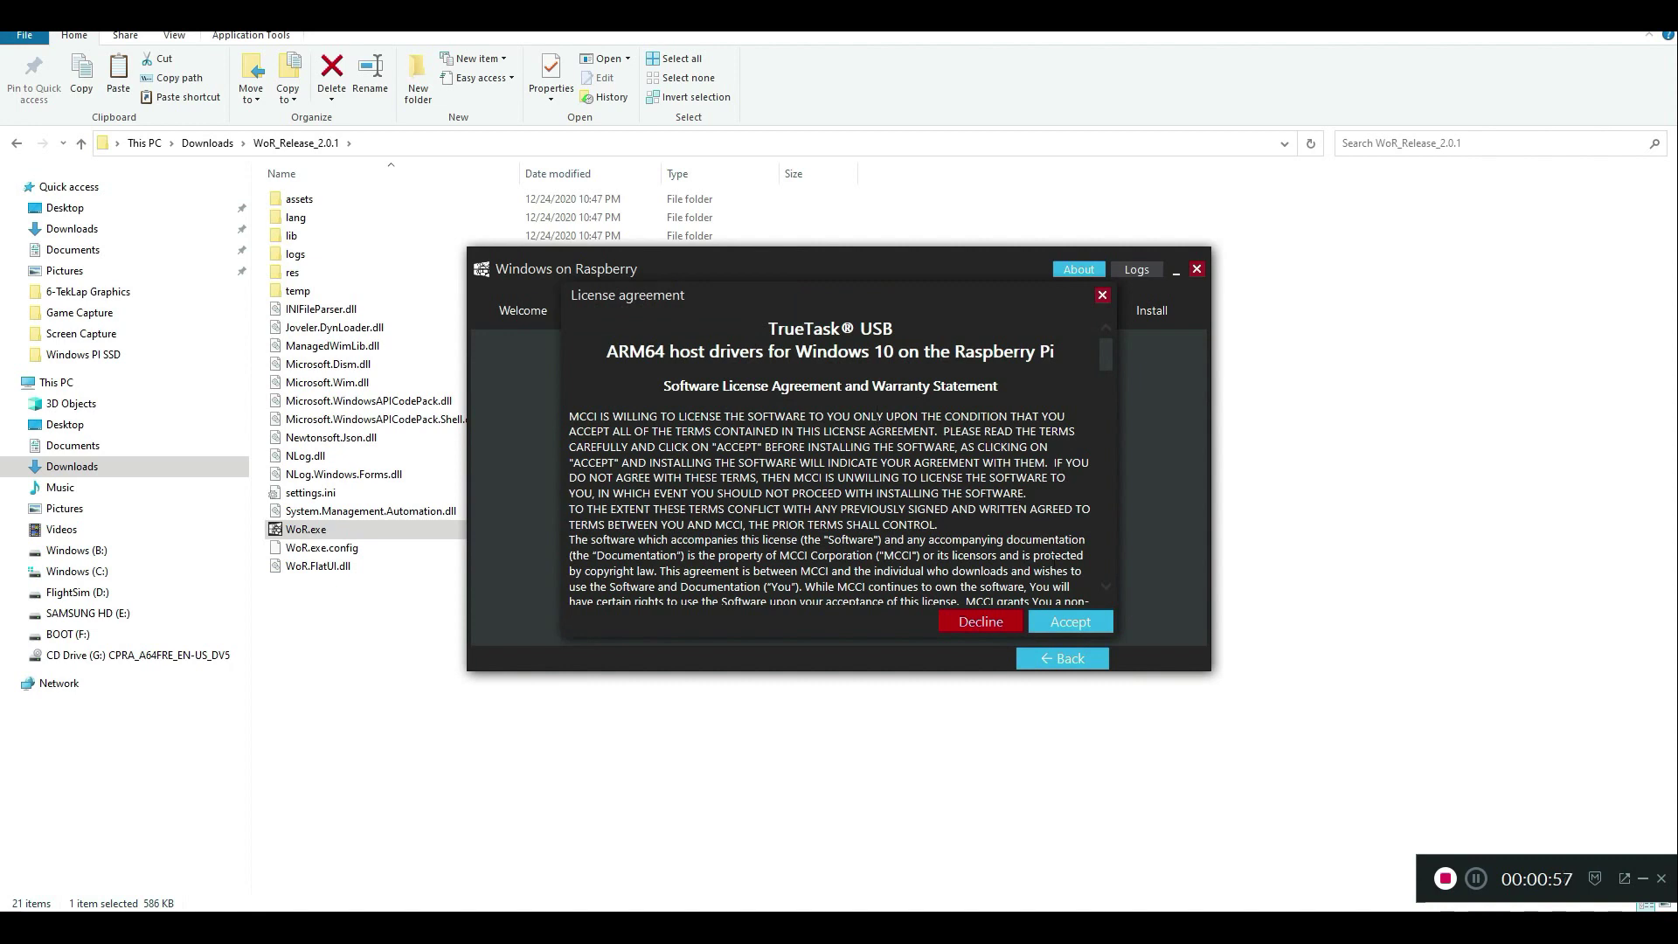
click(1080, 620)
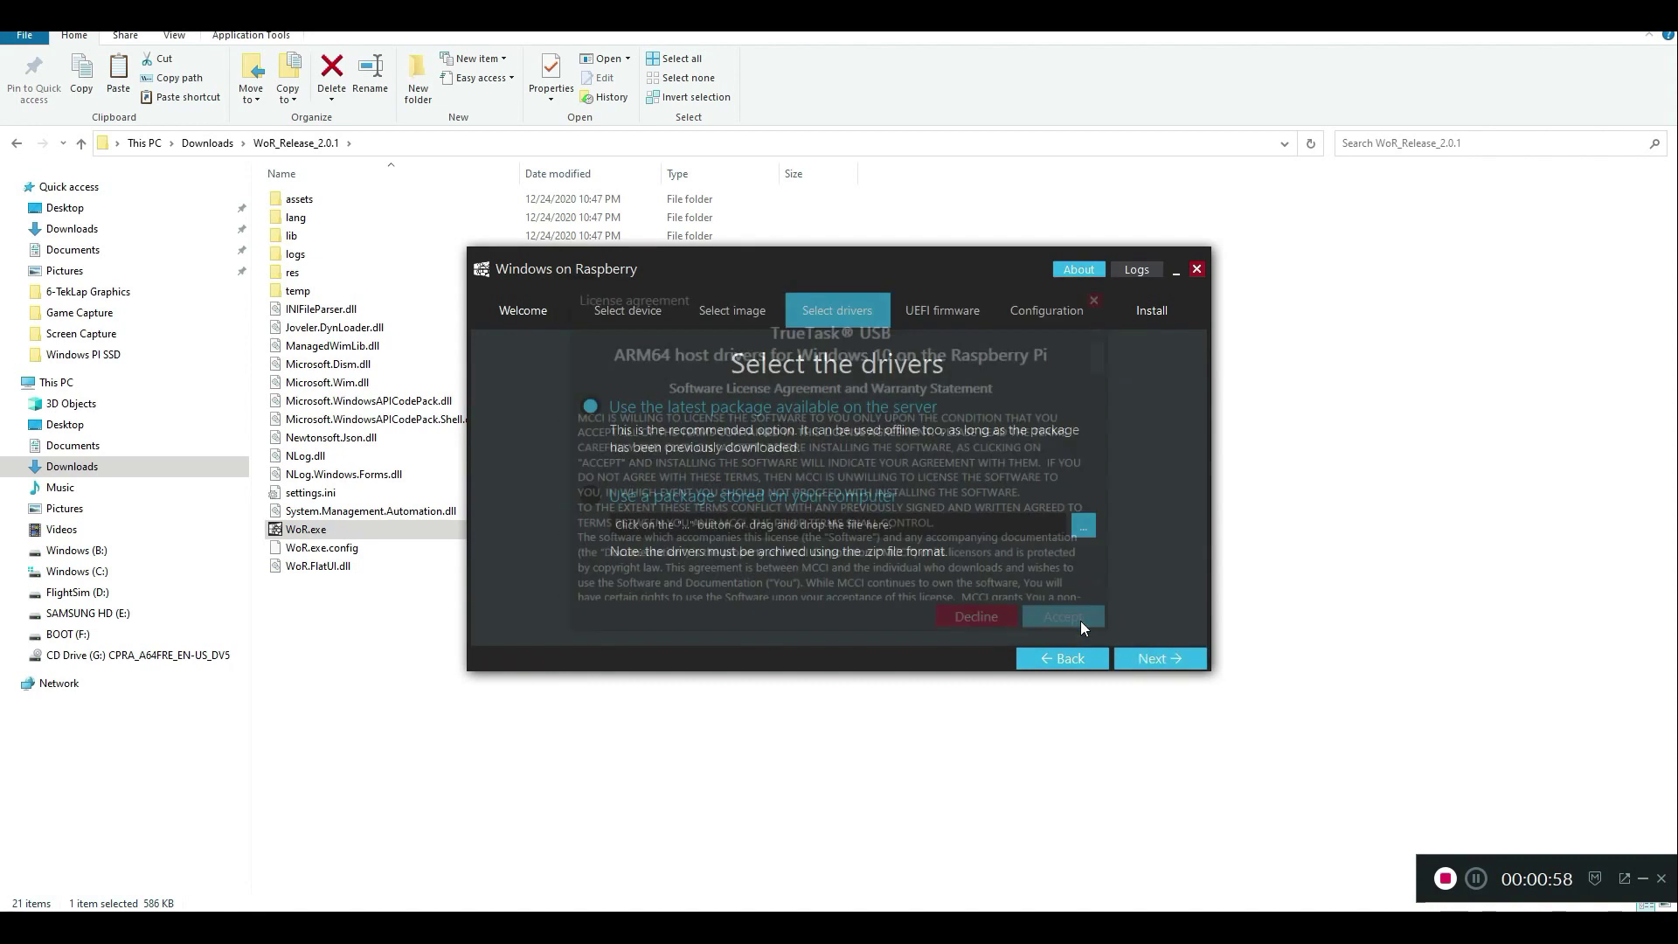
click(1150, 660)
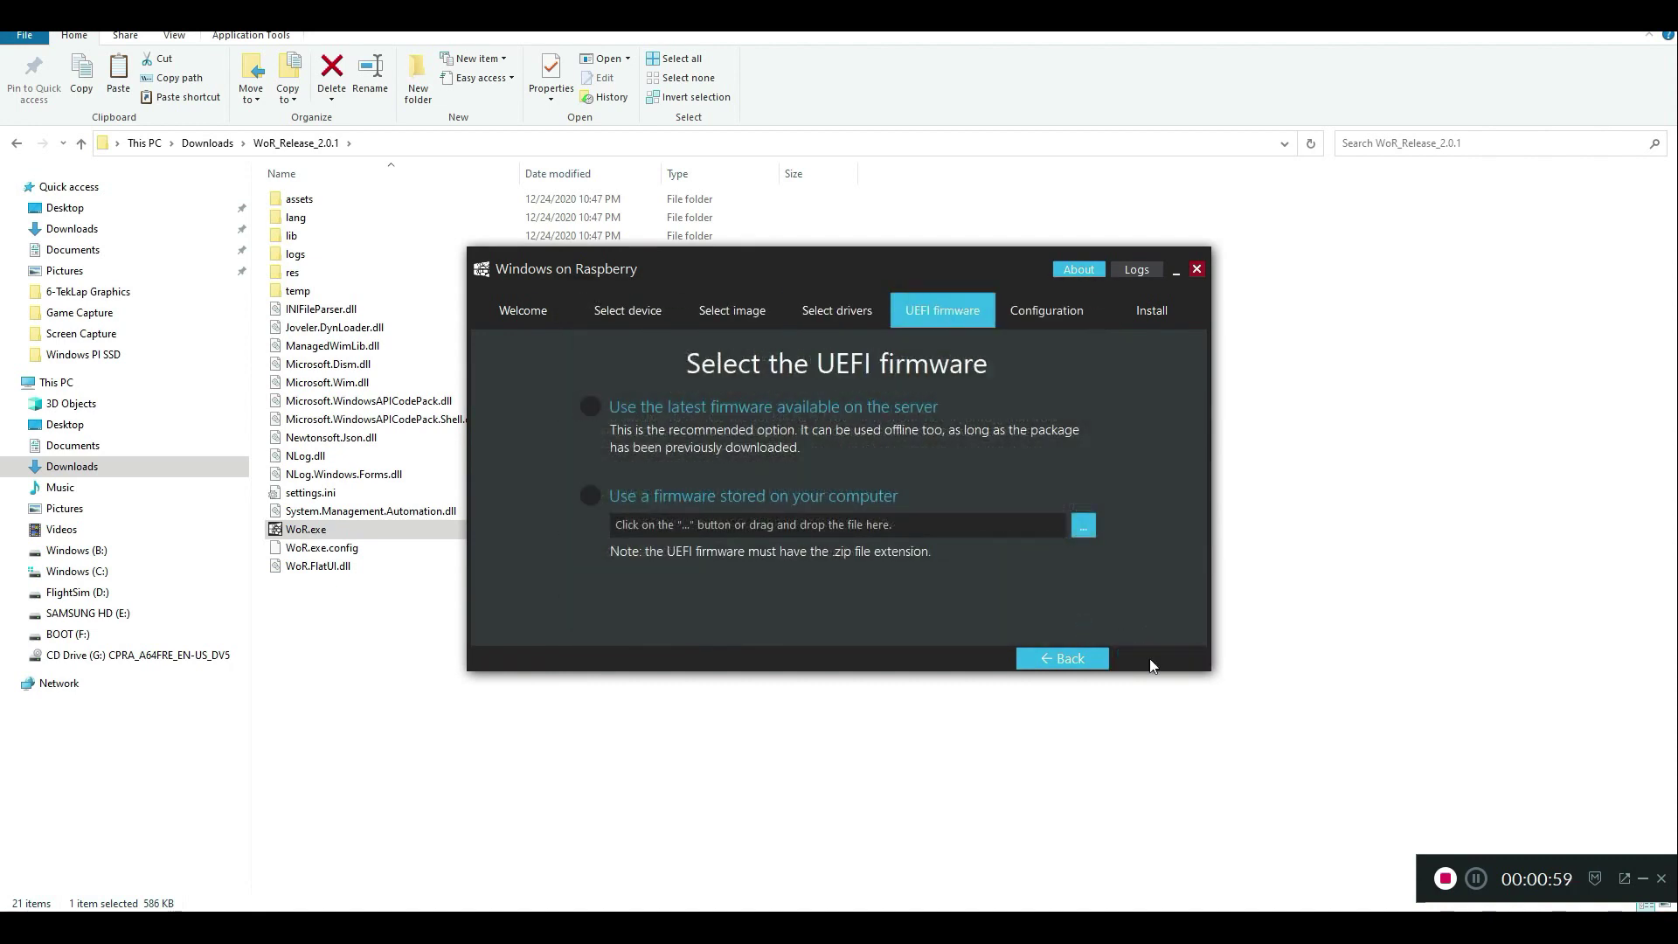
click(853, 421)
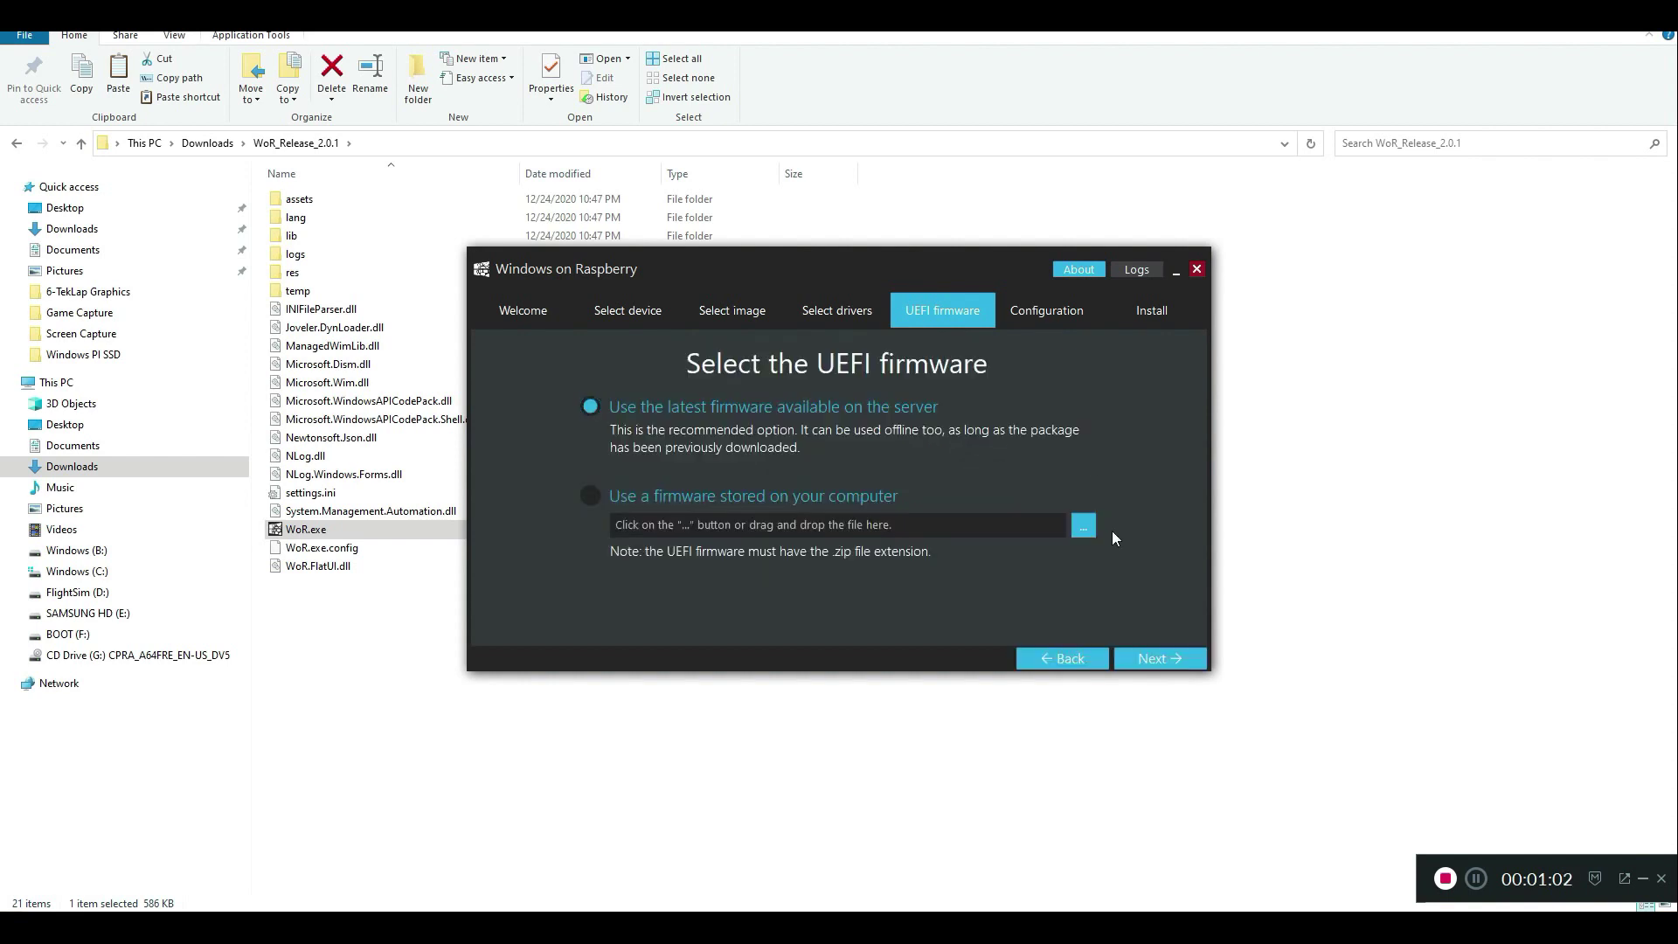
click(1155, 670)
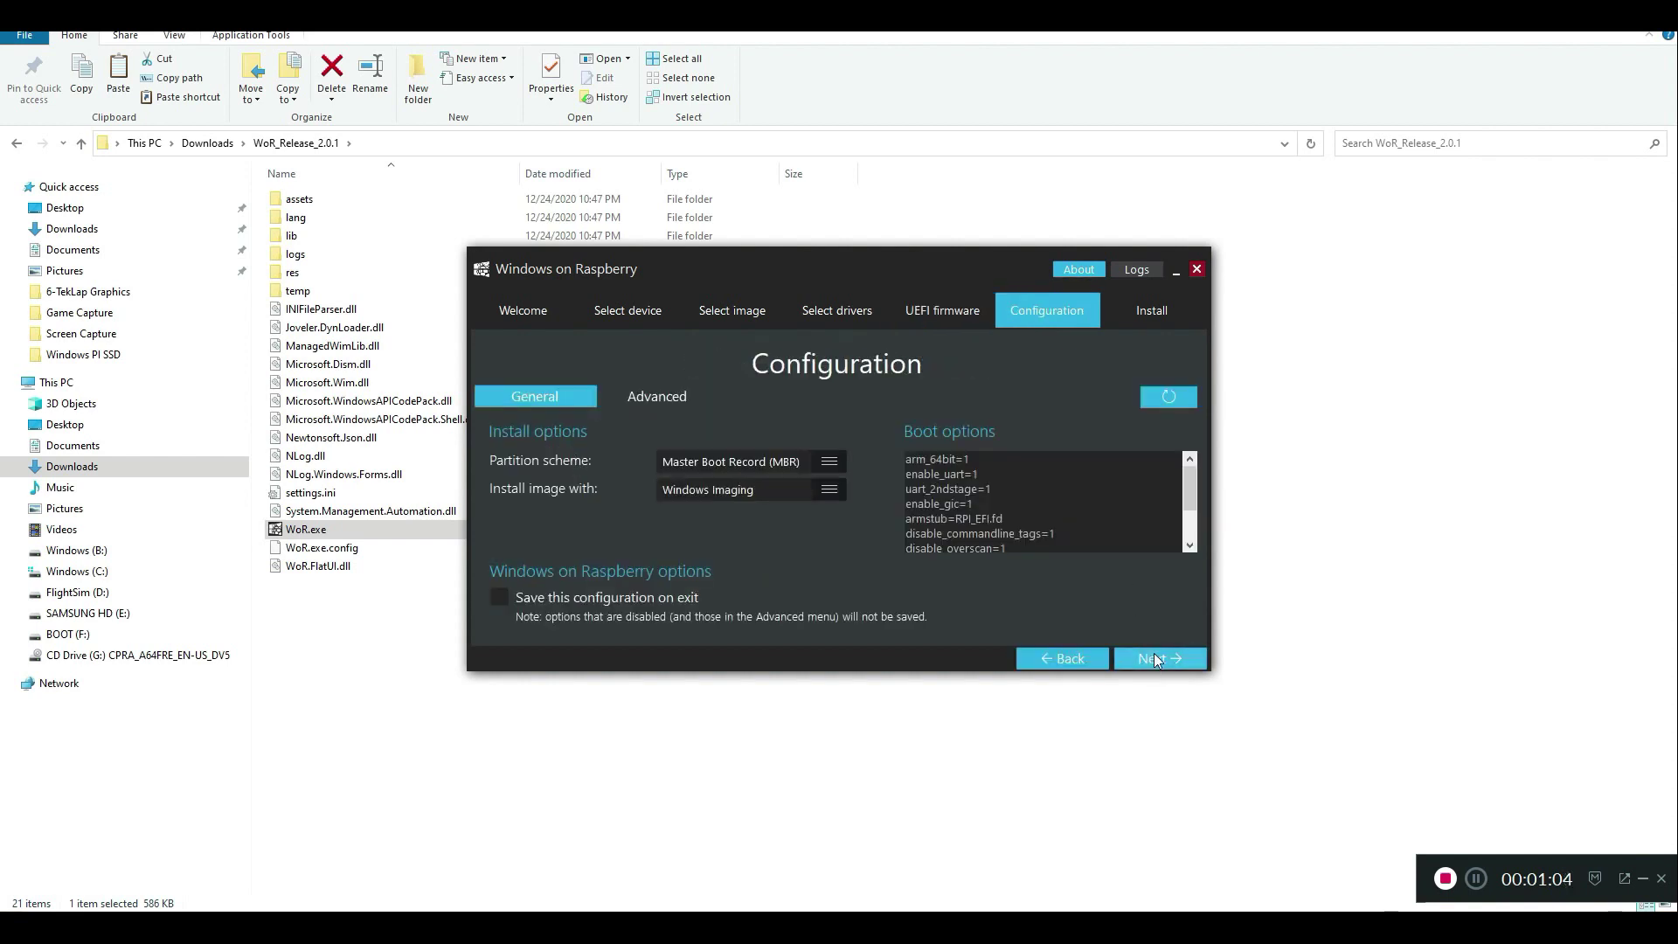
Keep the Master Boot Record and Windows Imaging configuration, install Windows to the selected drive, and finish the wizard
click(1155, 654)
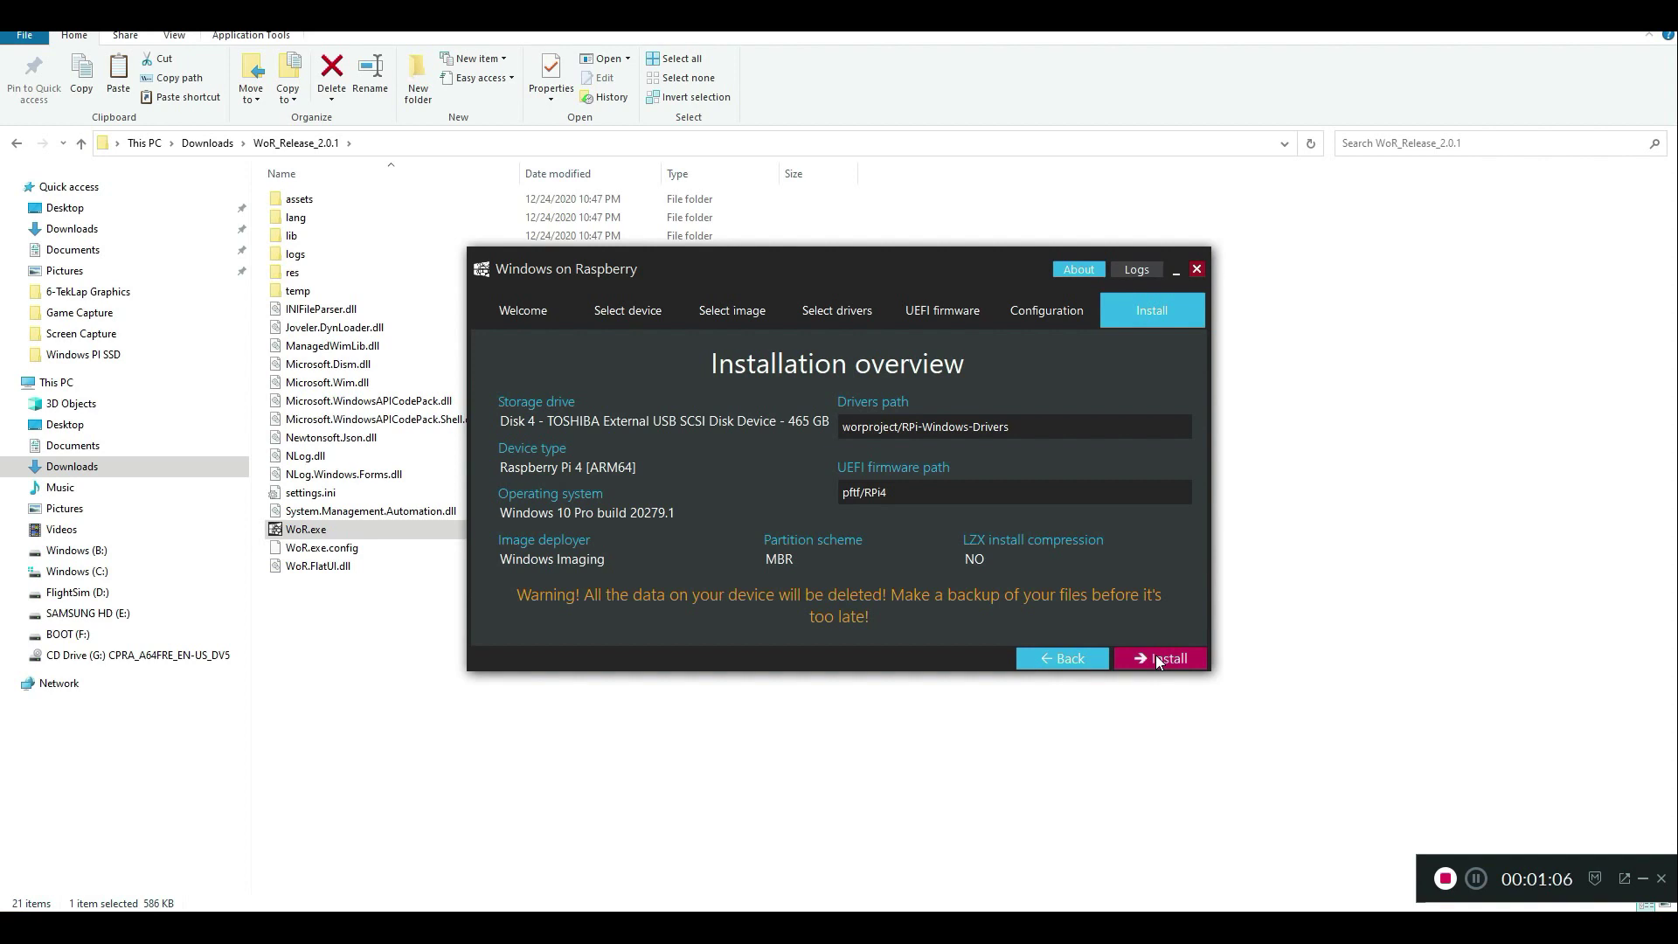
click(1155, 657)
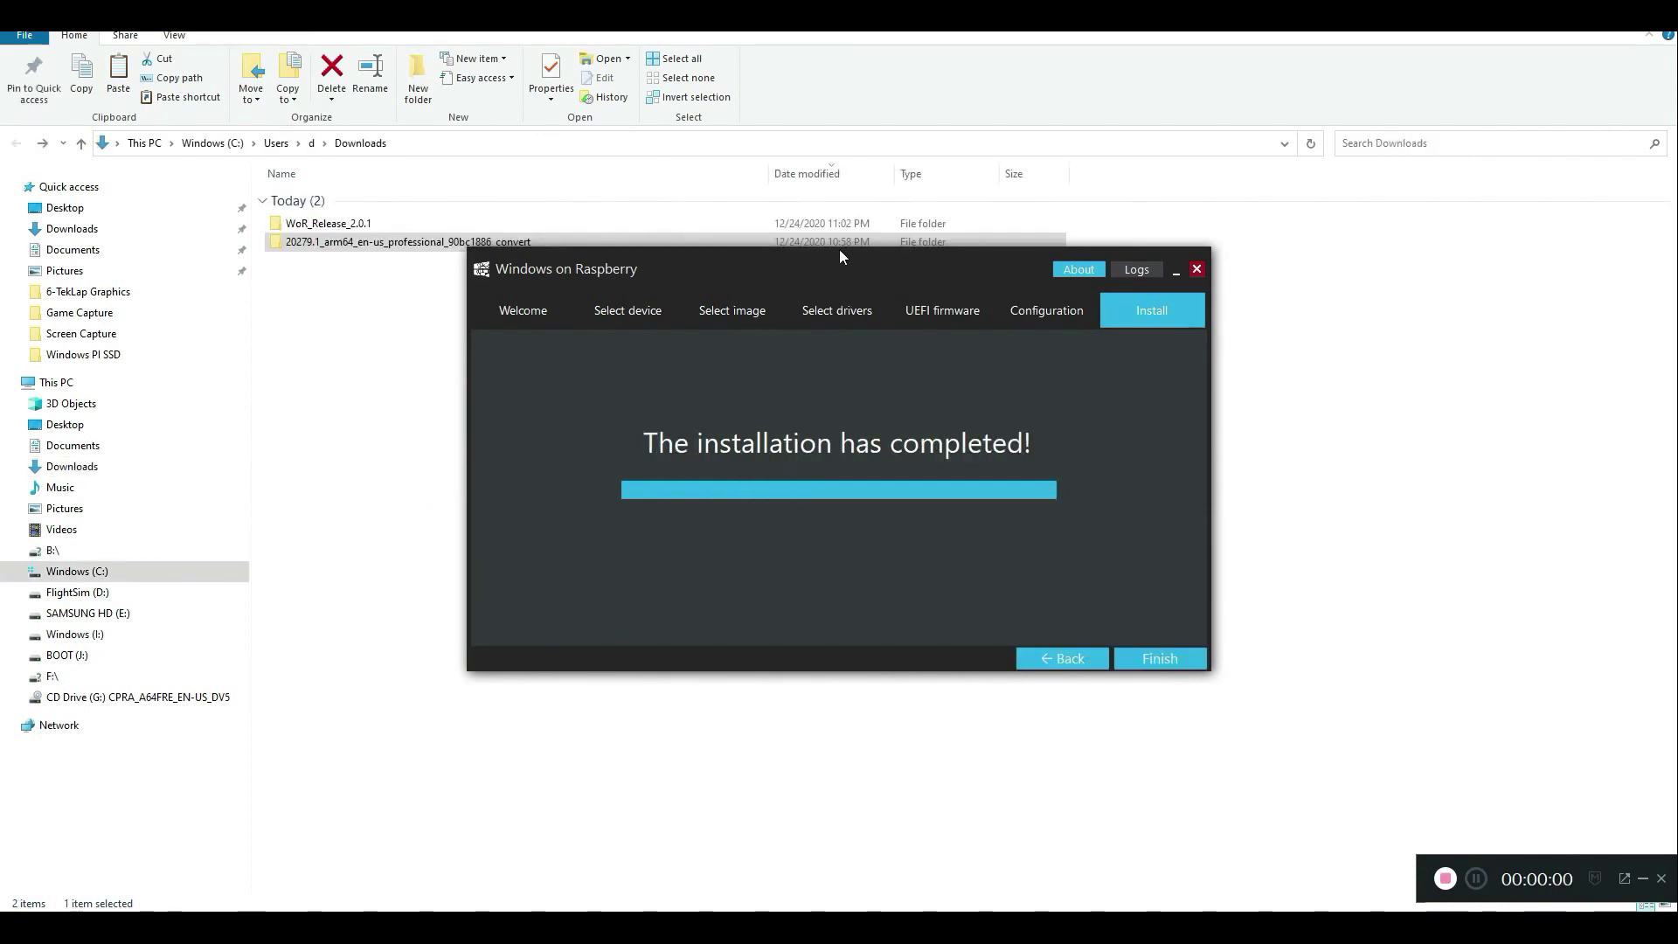
drag(839, 255, 852, 200)
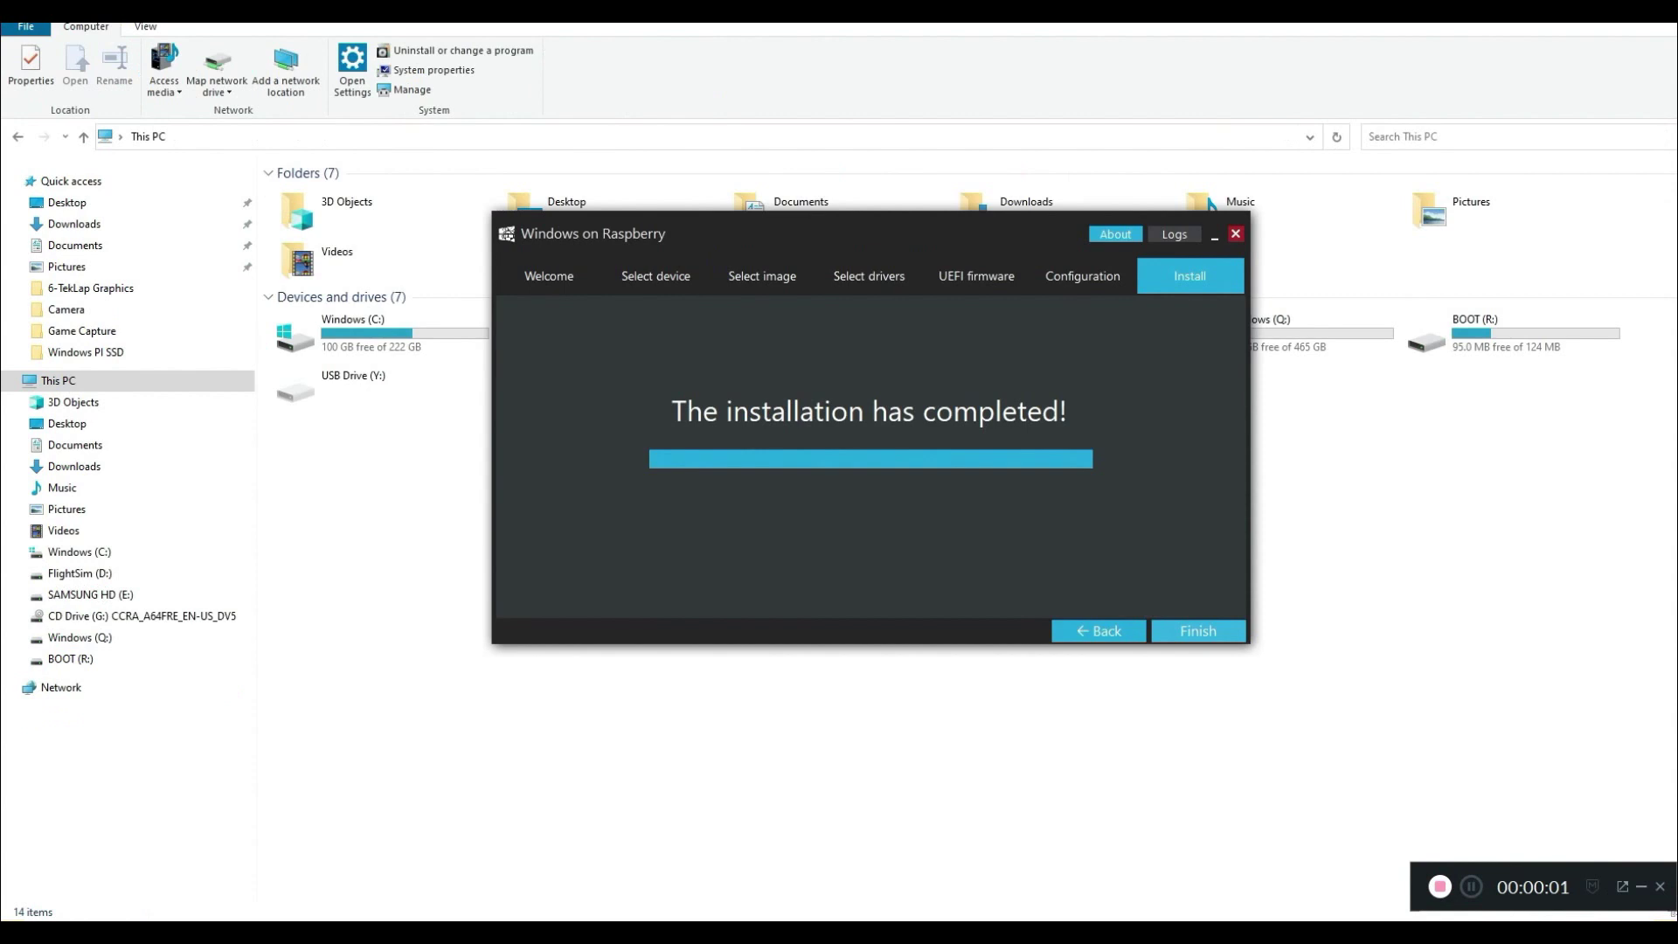
click(1198, 630)
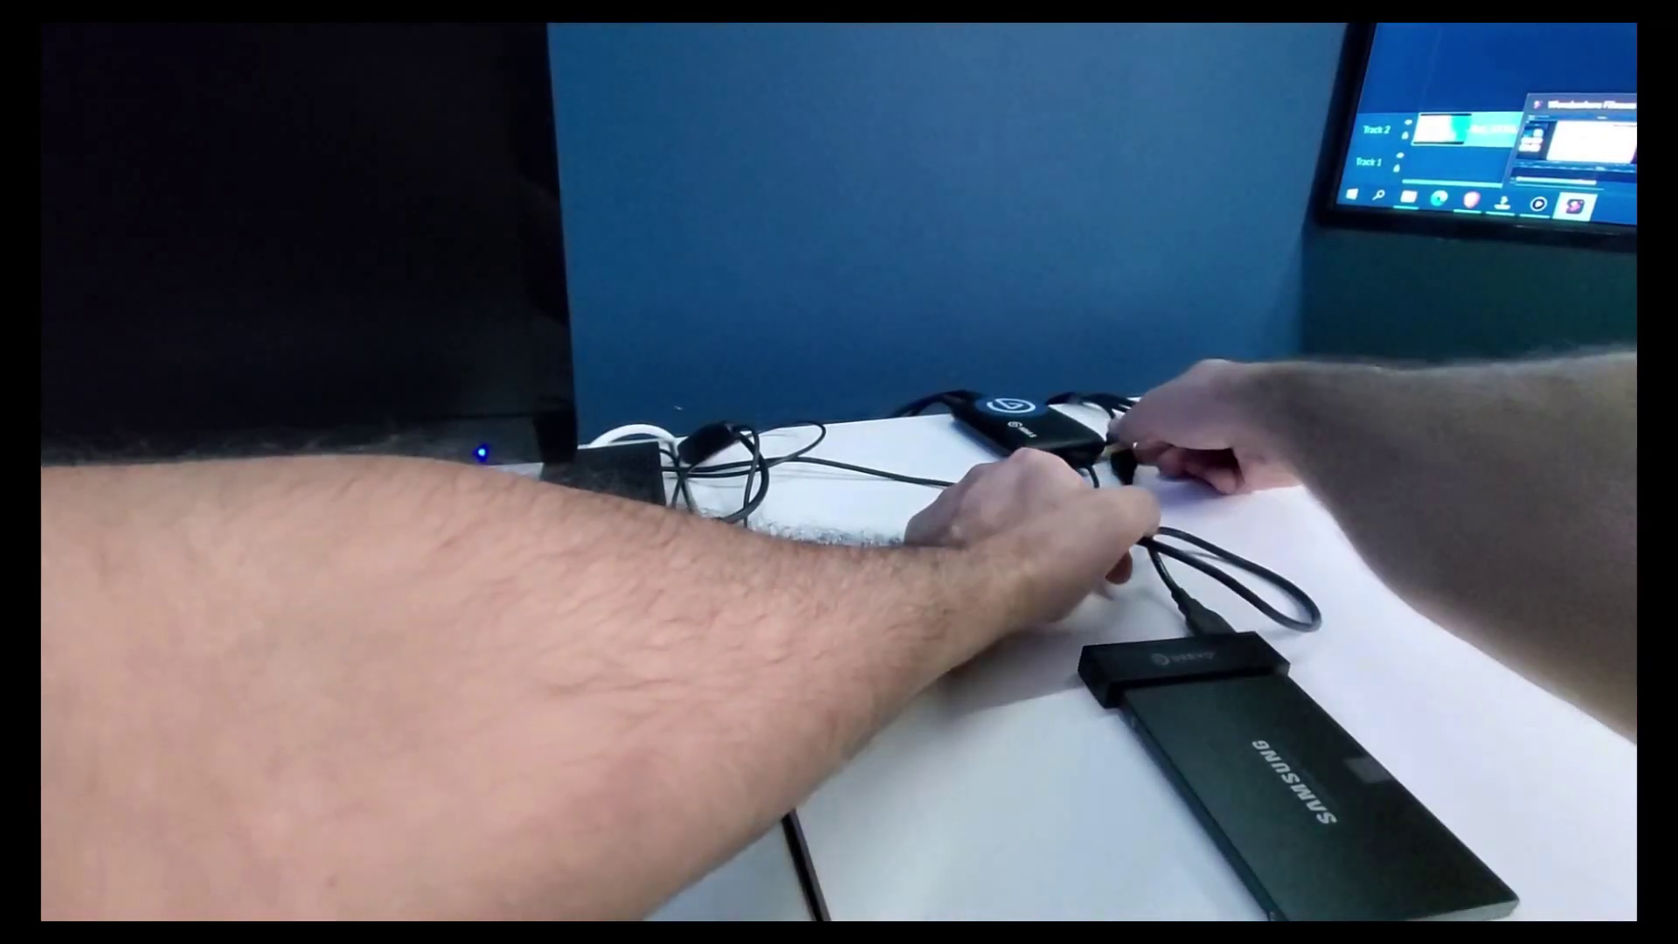